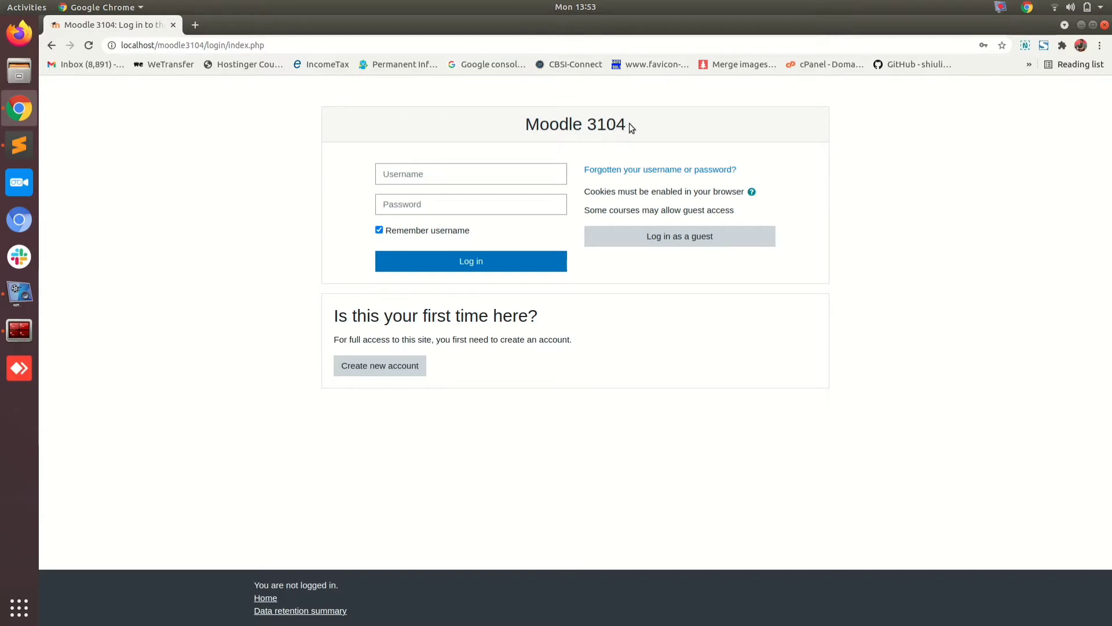
Step: Sign in to Moodle as admin with the account password
drag(630, 123, 518, 114)
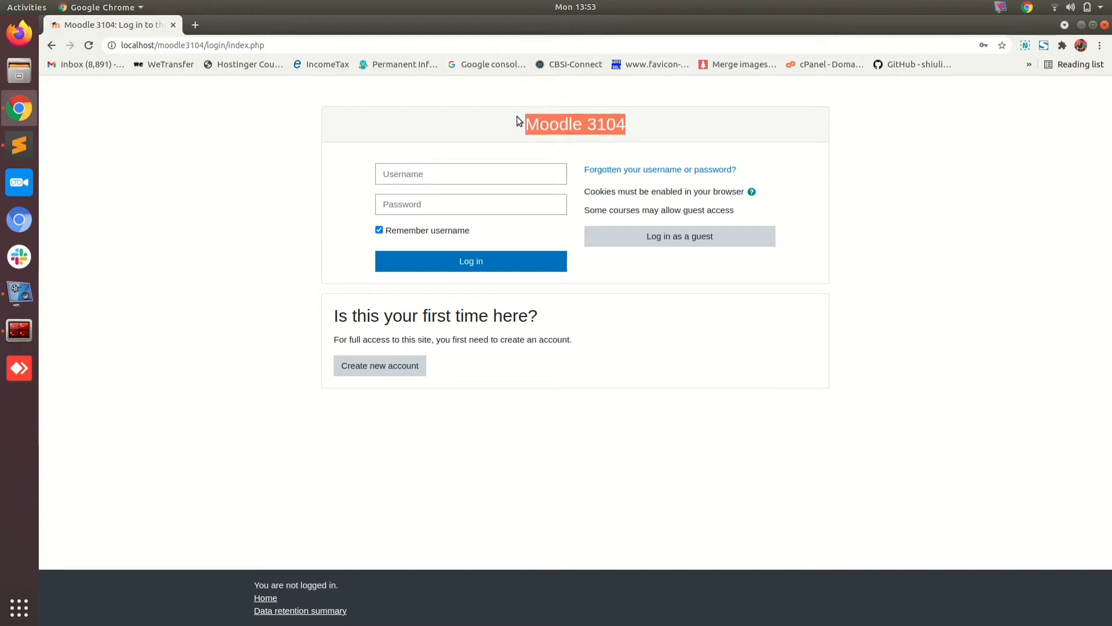
click(518, 121)
click(408, 177)
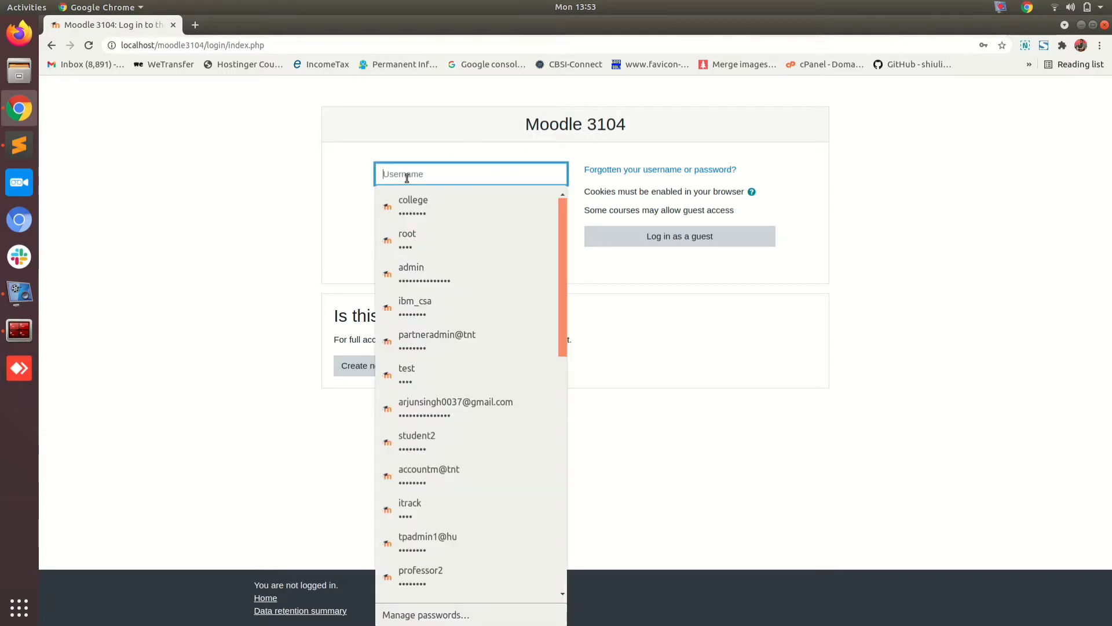
text(admin)
key(Tab)
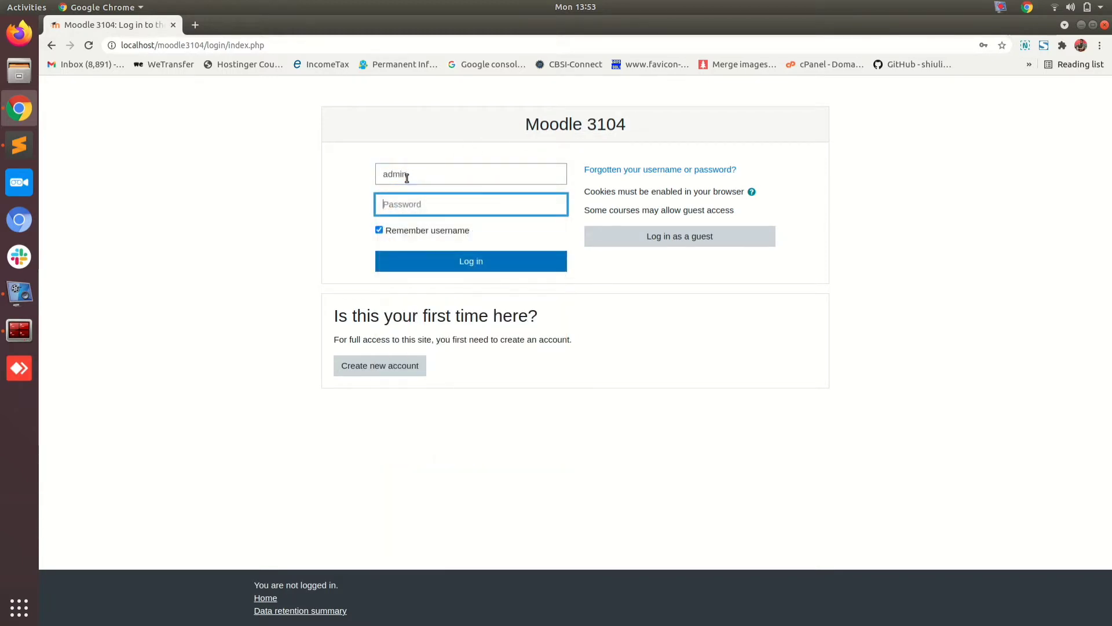
text(••••••••)
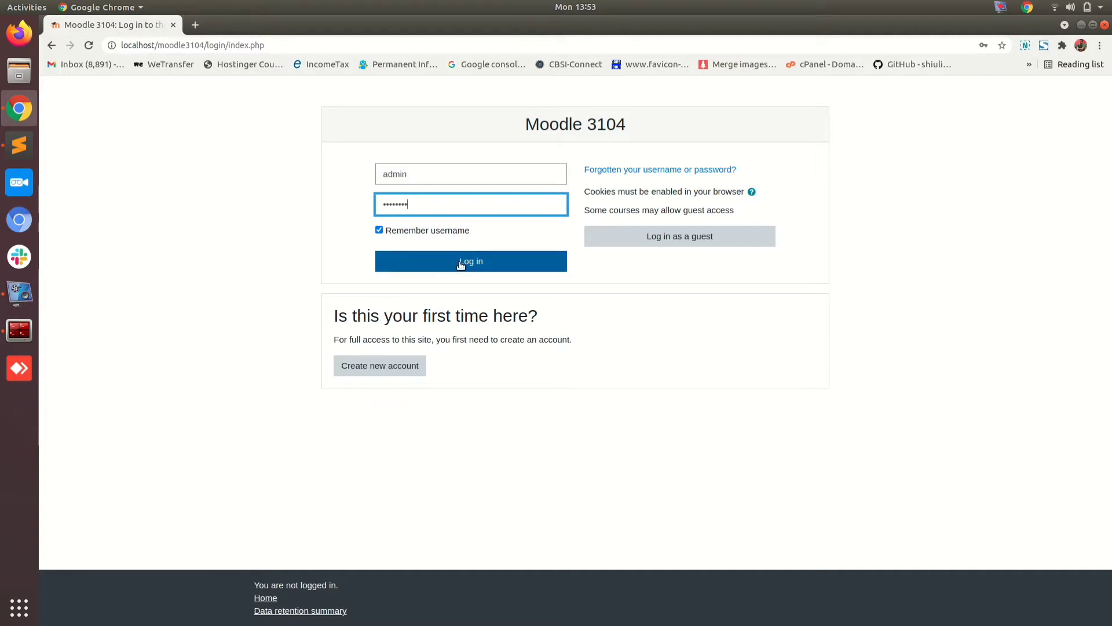
click(457, 264)
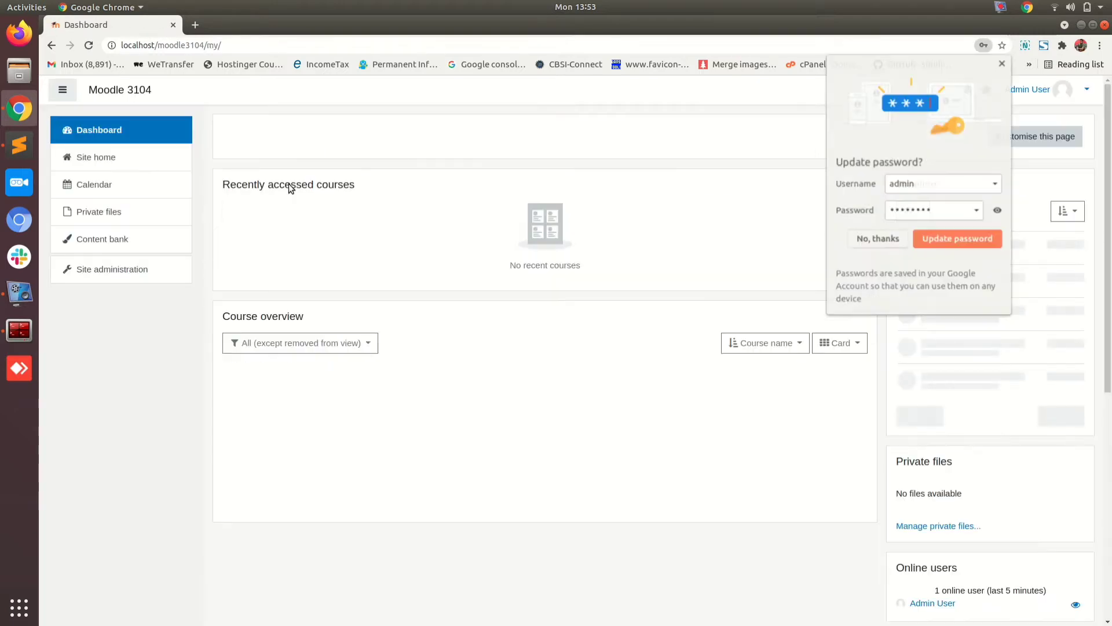
Step: Dismiss the browser's password prompt and show the general Site administration settings list
click(864, 239)
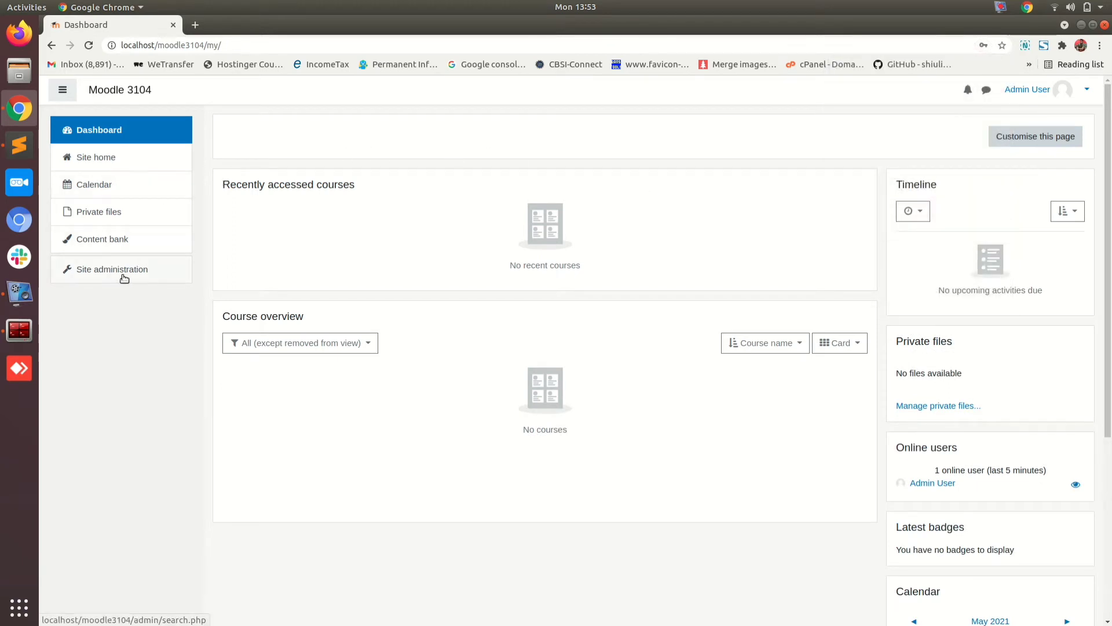
click(82, 272)
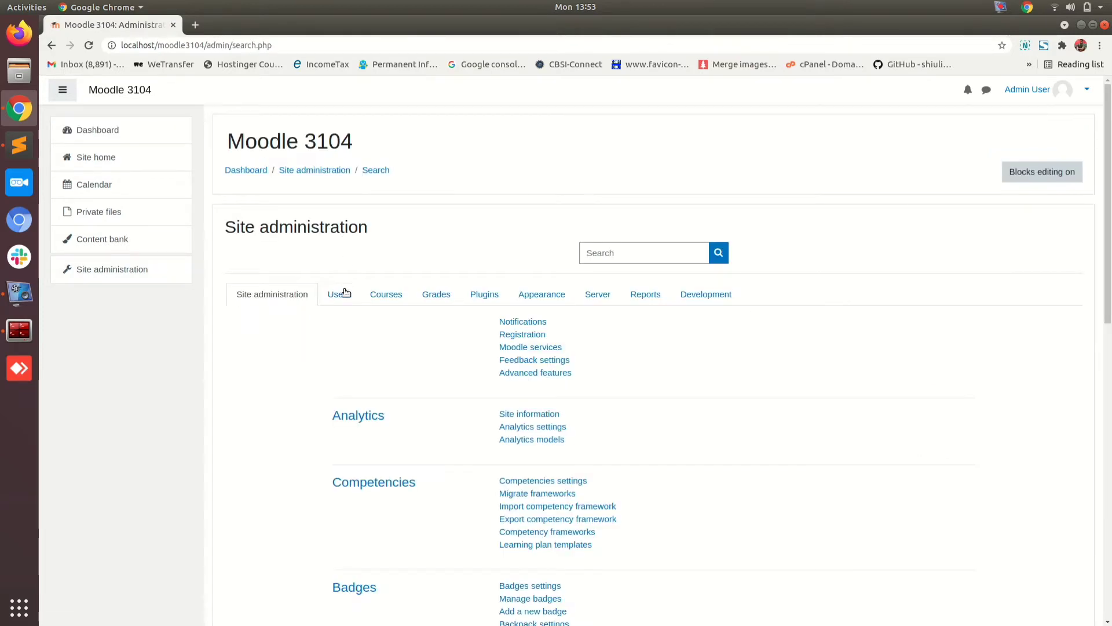
click(340, 295)
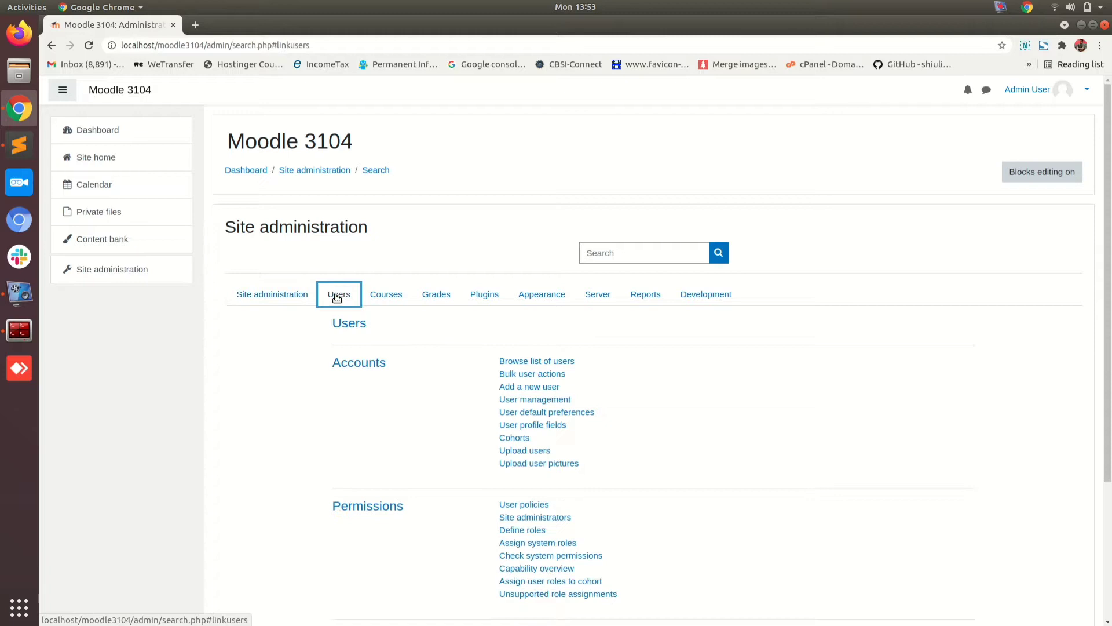
click(273, 295)
scroll(433, 243, down, 4)
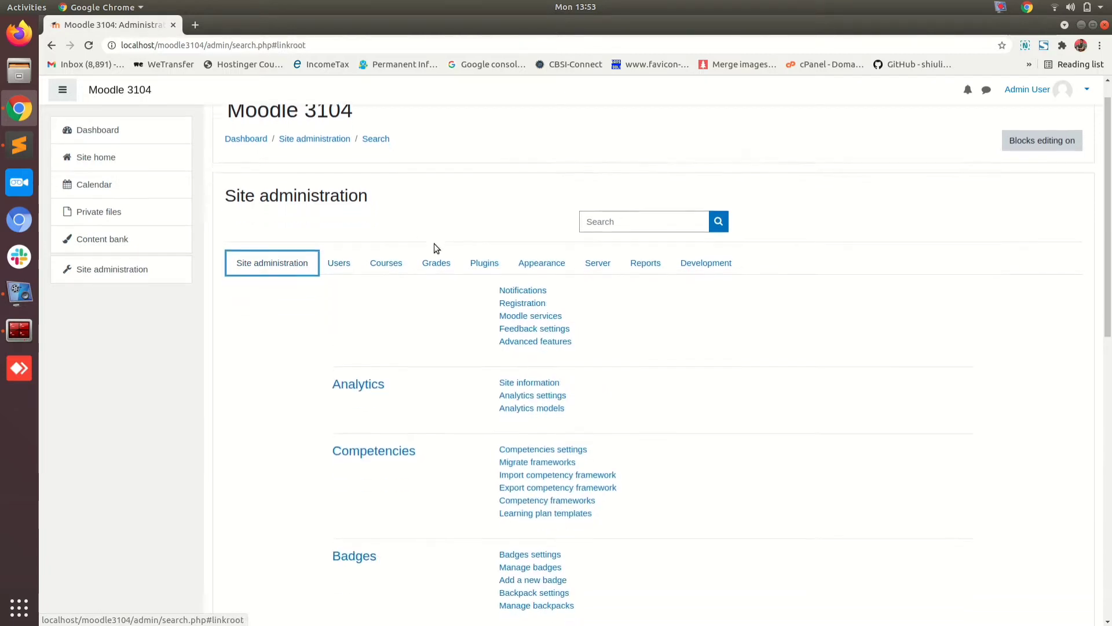
scroll(348, 195, up, 2)
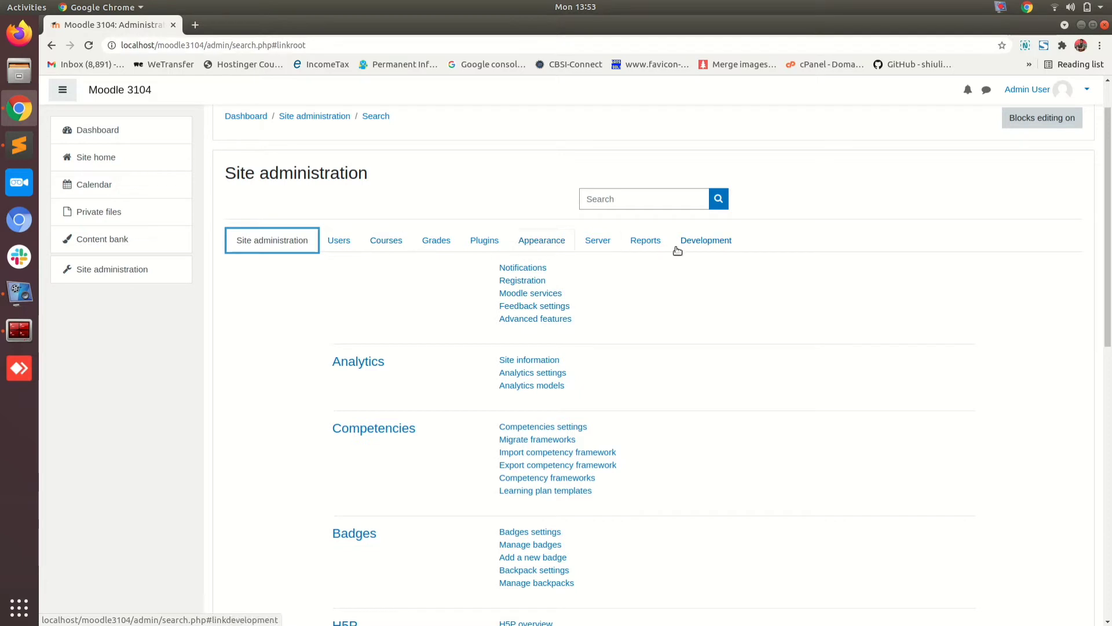
Step: Show the Users admin links and open Browse list of users (only Admin User) in a second tab
click(342, 240)
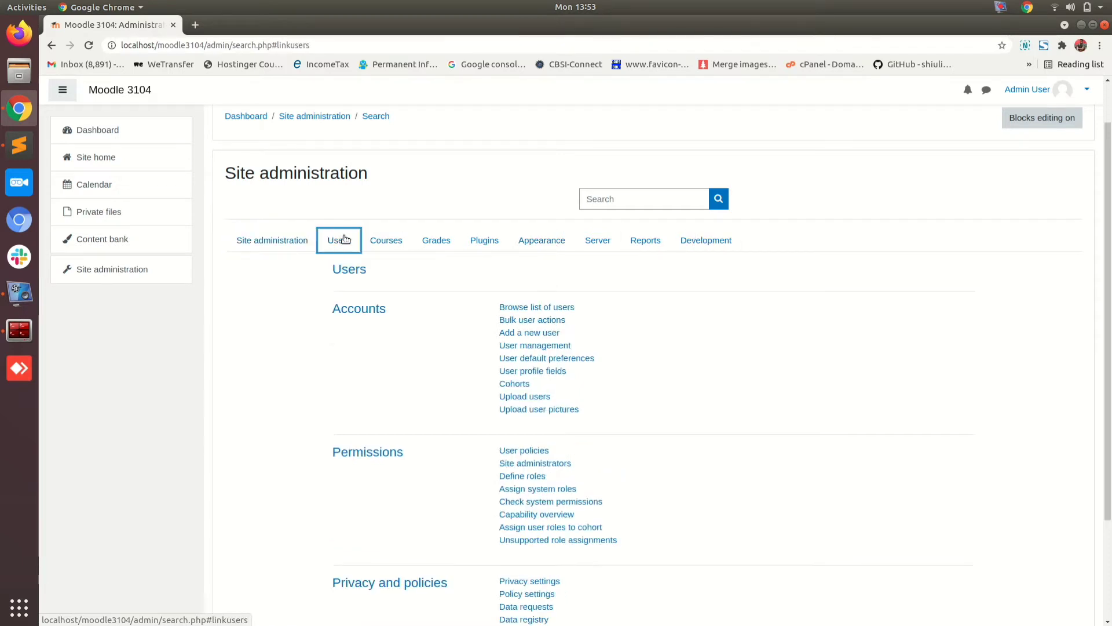
right_click(526, 313)
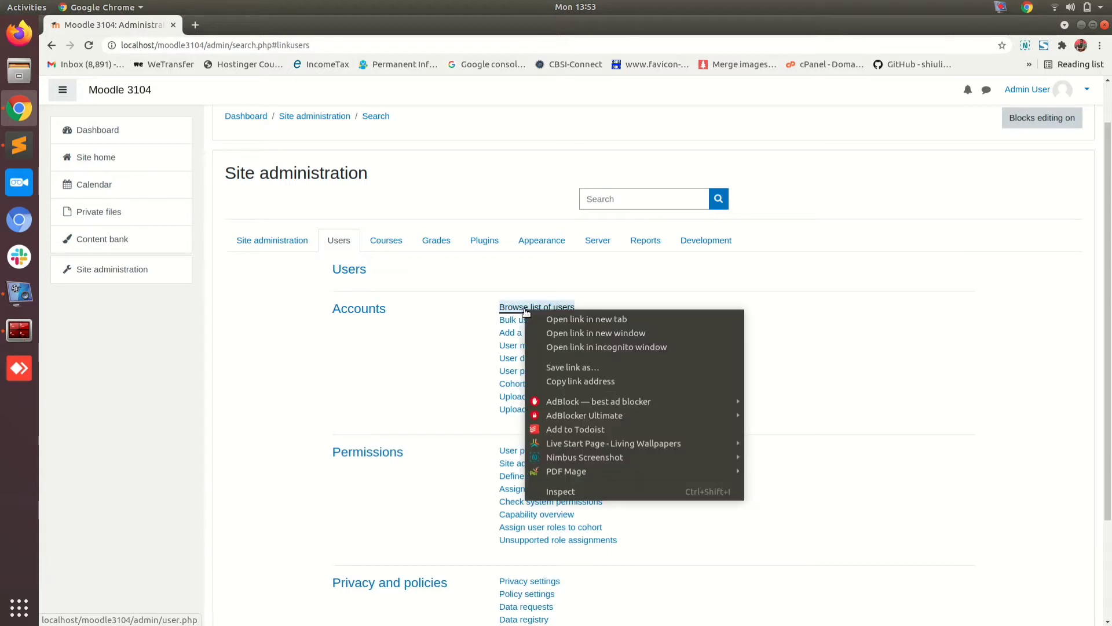
click(542, 318)
click(231, 23)
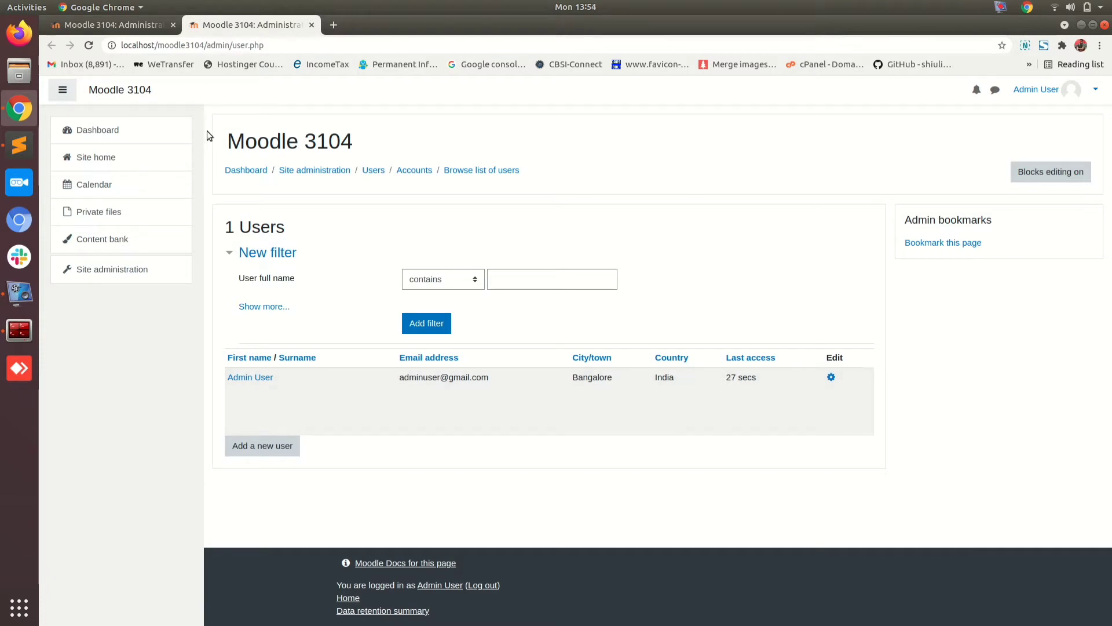
click(116, 24)
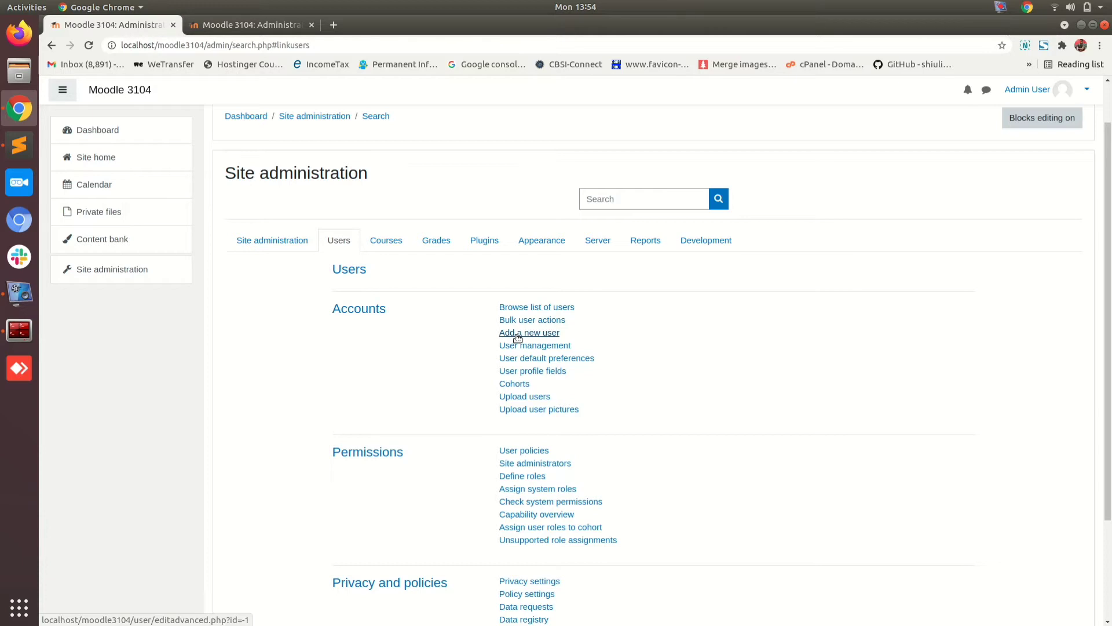
Step: Start a new user, fill in the username and keep Manual accounts authentication
click(518, 335)
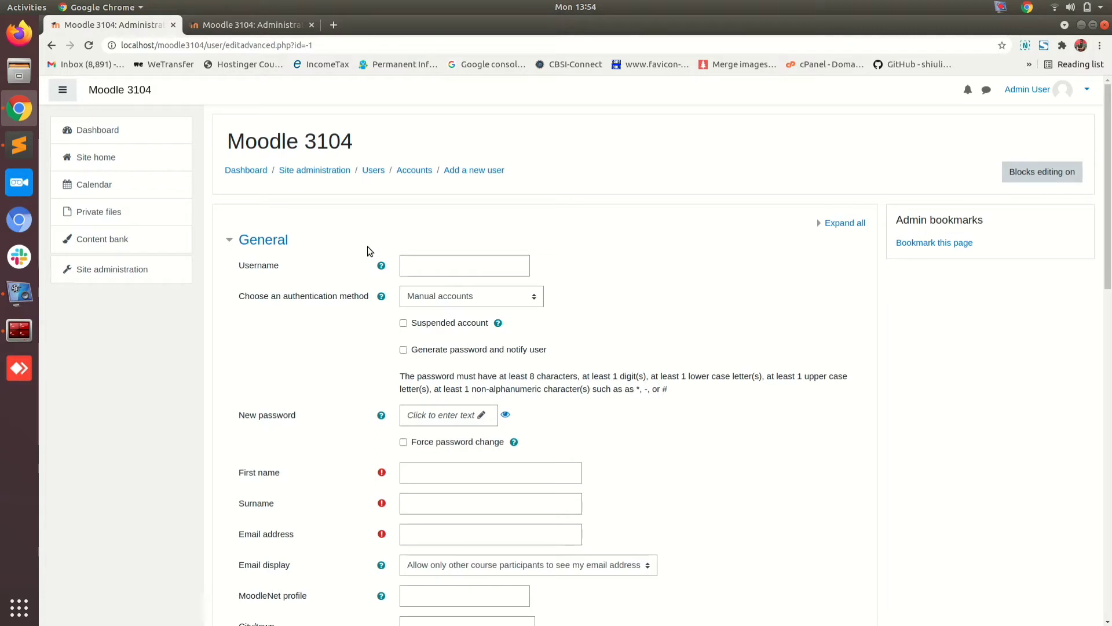
click(452, 266)
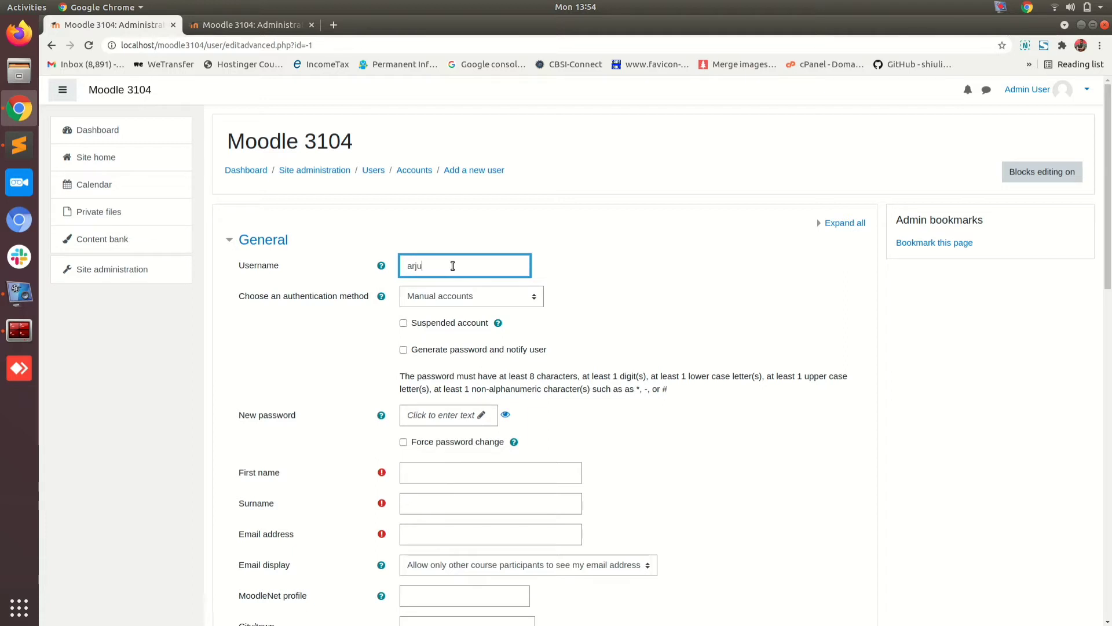
click(450, 297)
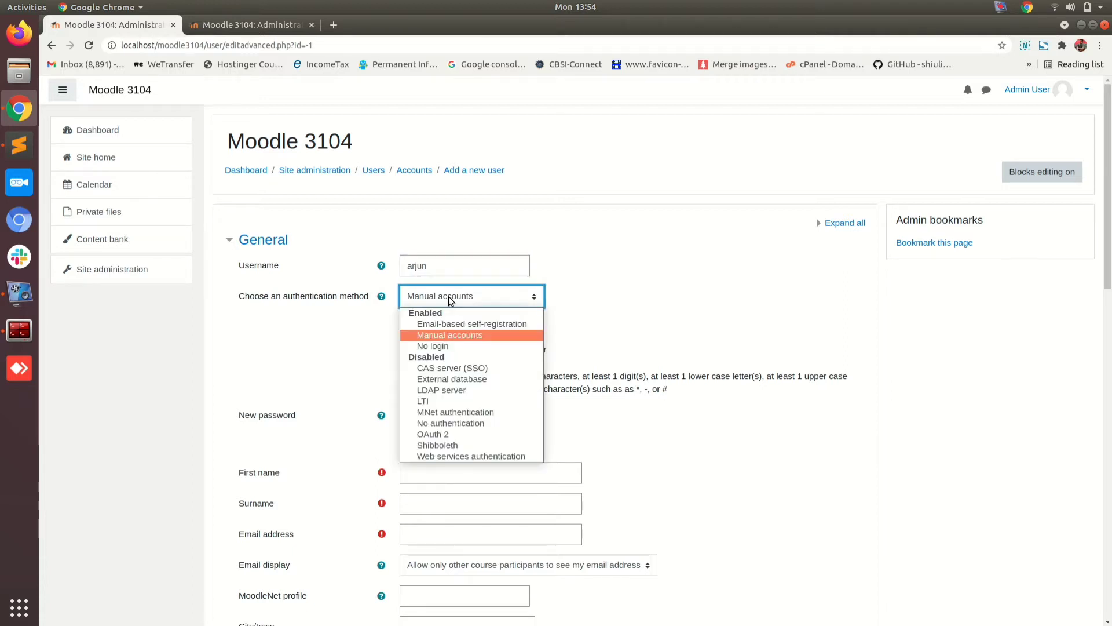
click(450, 297)
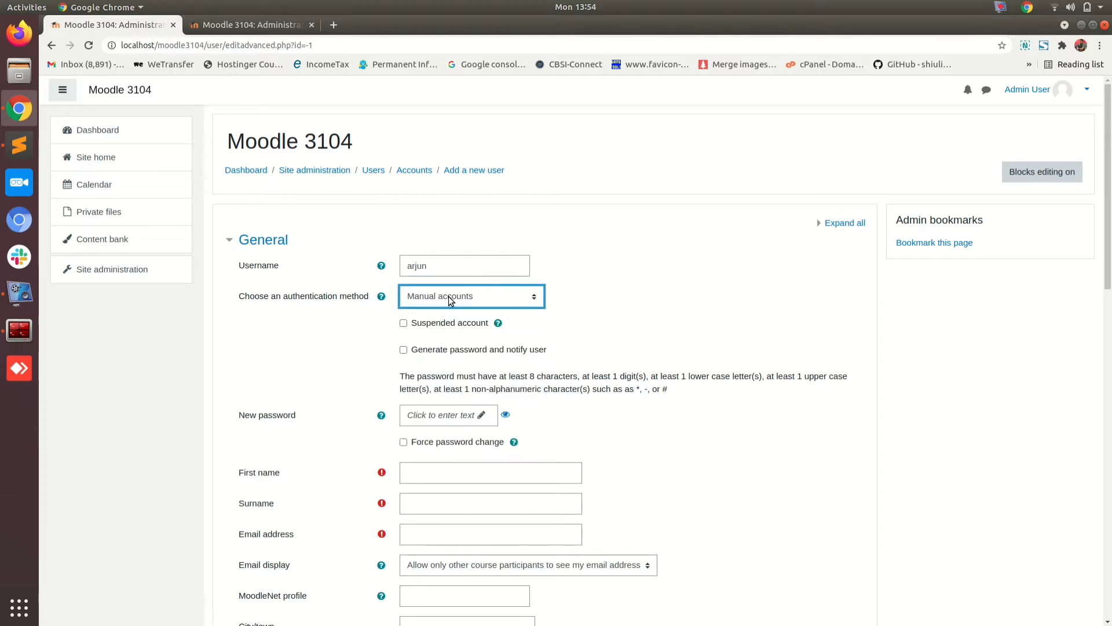
click(423, 302)
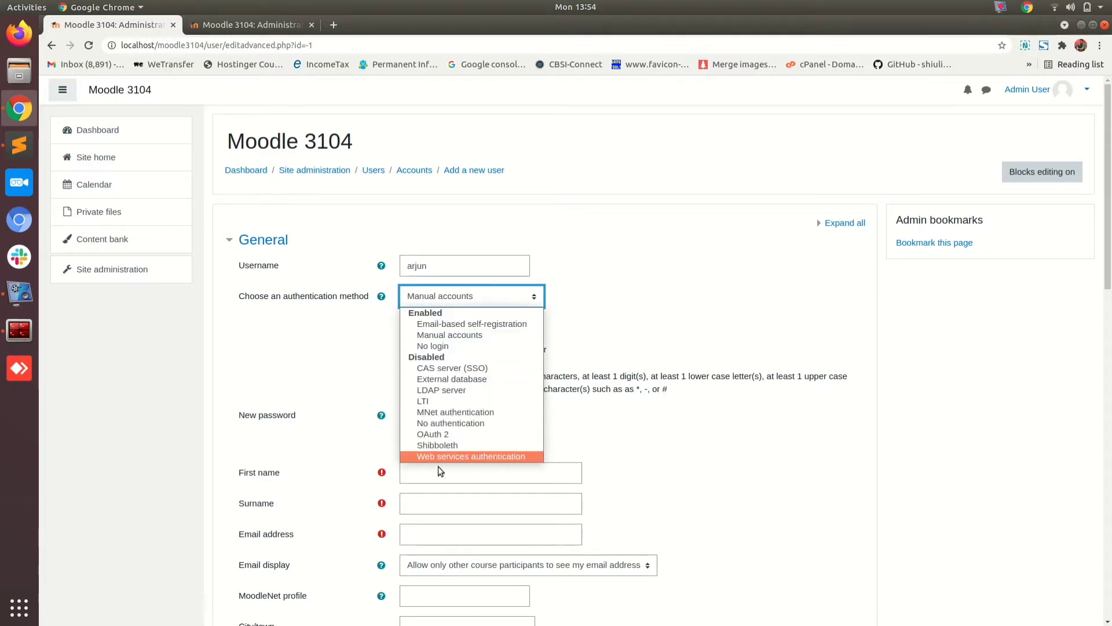
click(333, 331)
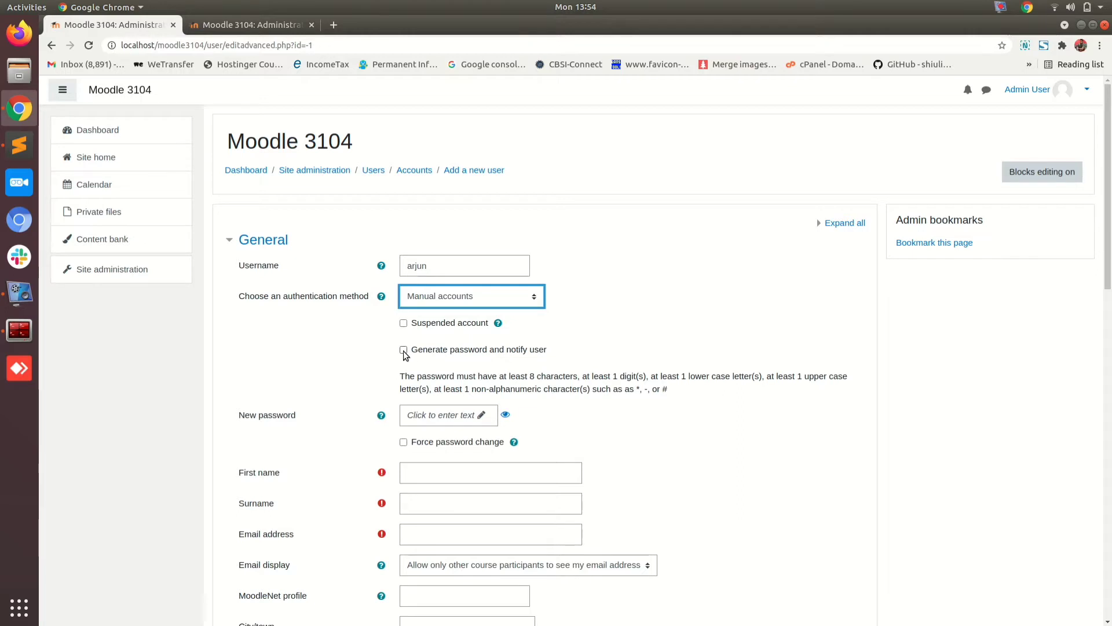
Step: Enter the user's new password, reveal it to verify, and read the force-change help
click(403, 350)
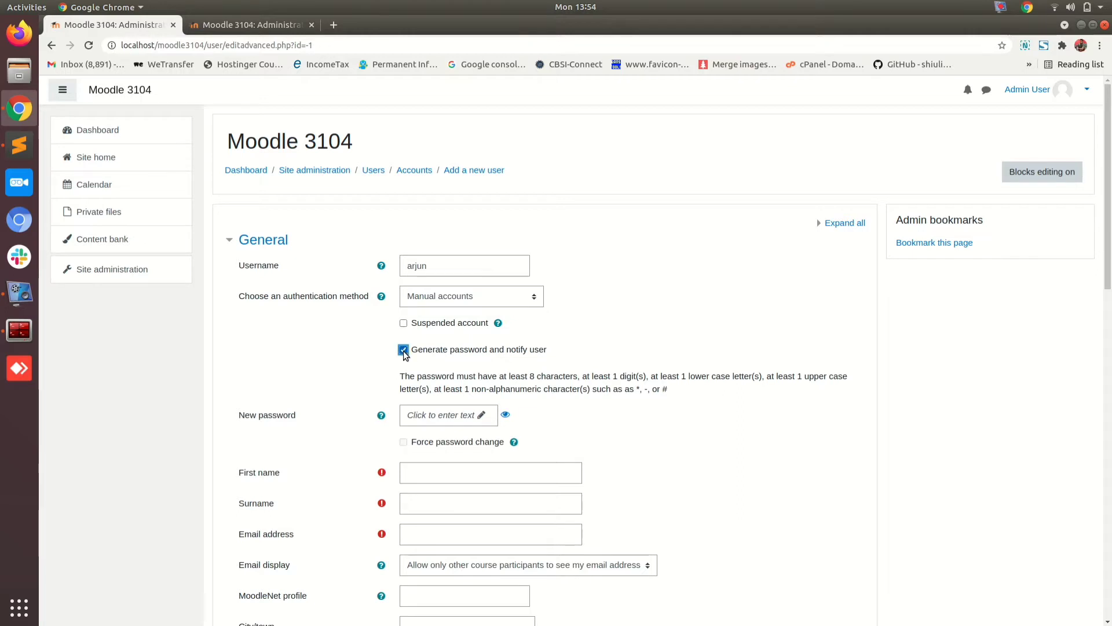
click(485, 415)
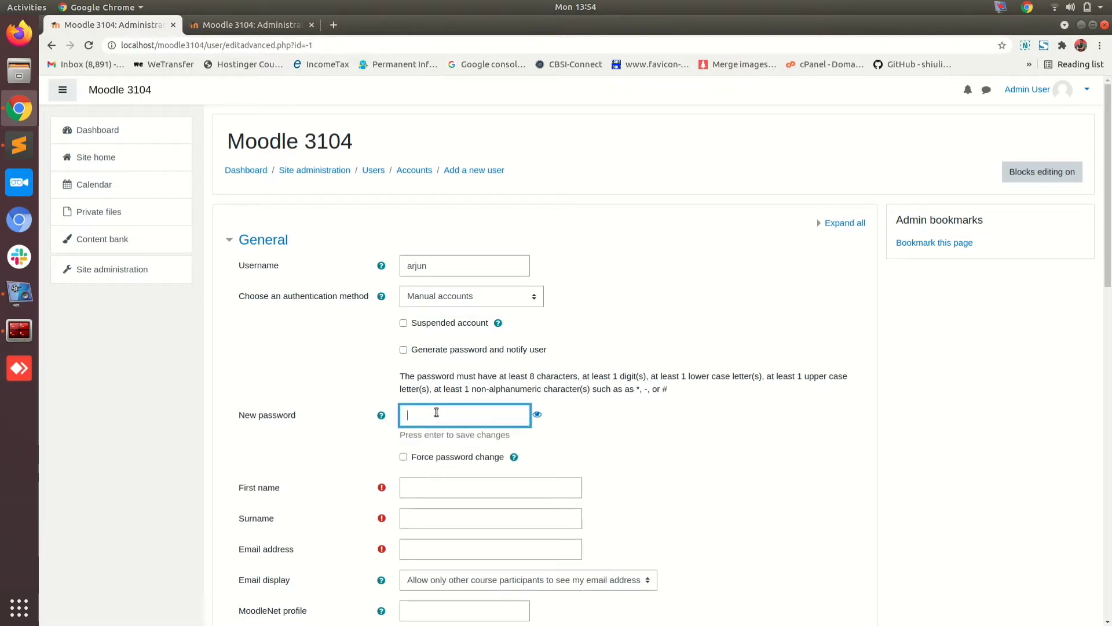
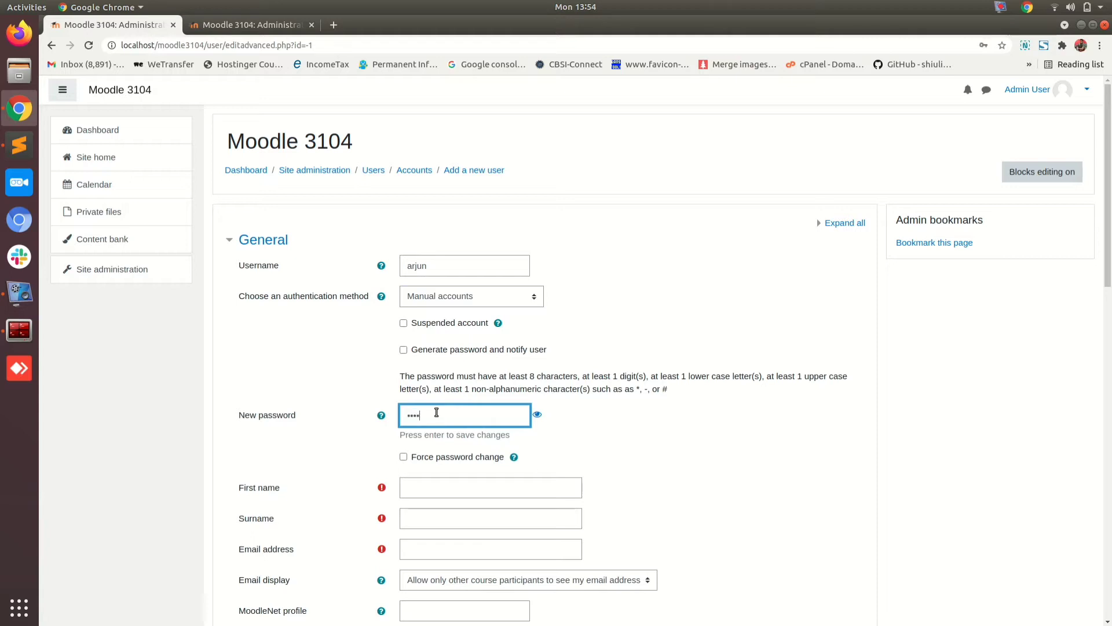
click(538, 414)
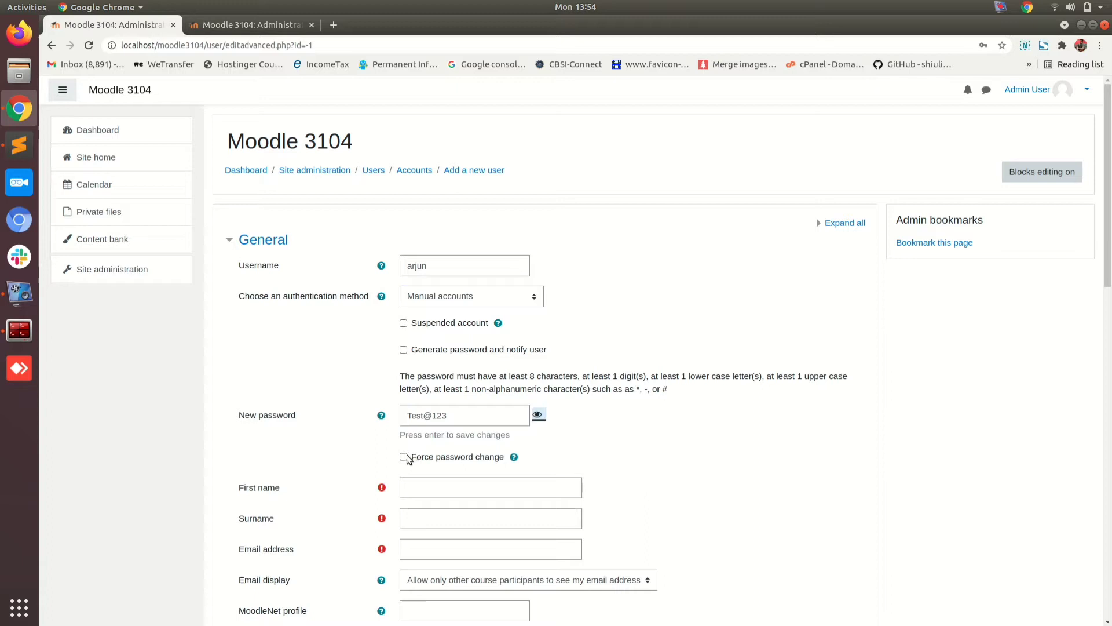
click(513, 457)
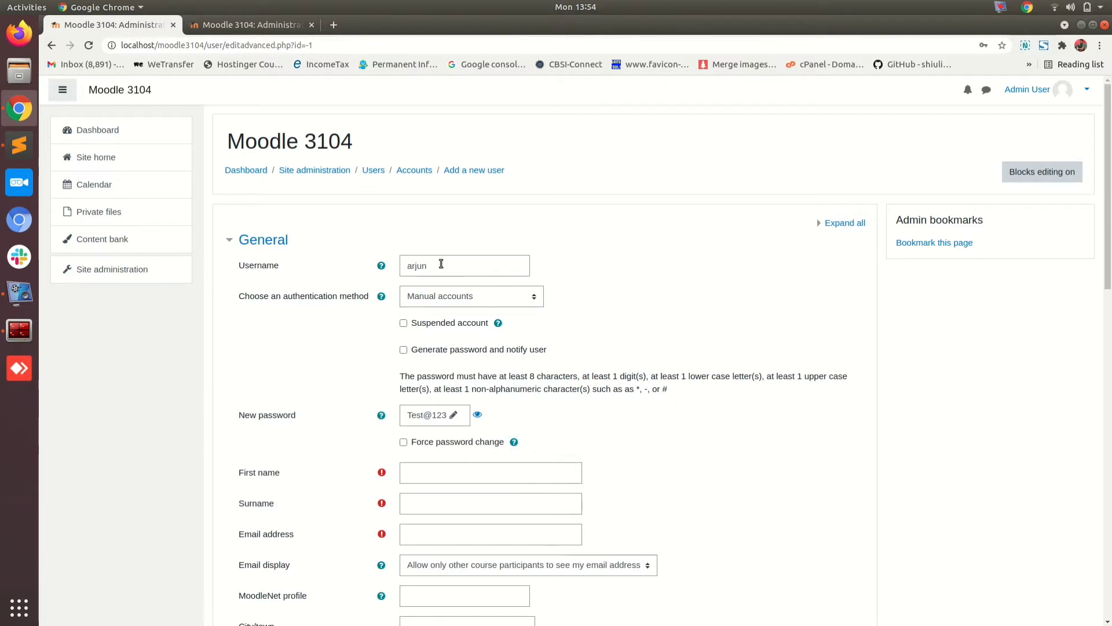
Step: Fill in the user's first name, surname and e-mail address
drag(442, 264, 357, 249)
click(355, 233)
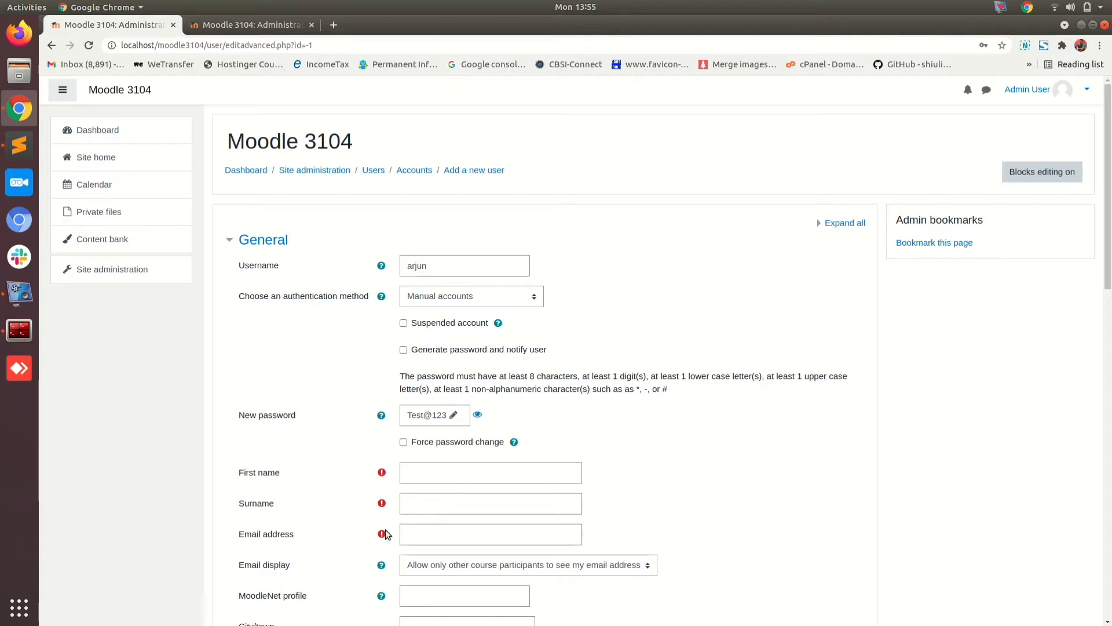
click(429, 474)
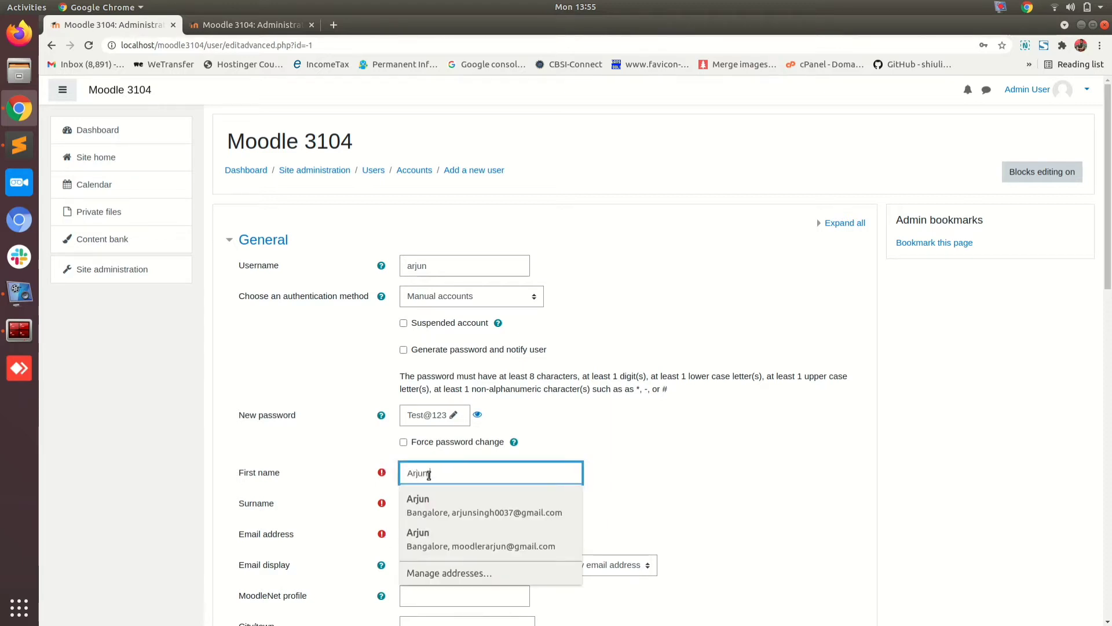
key(Tab)
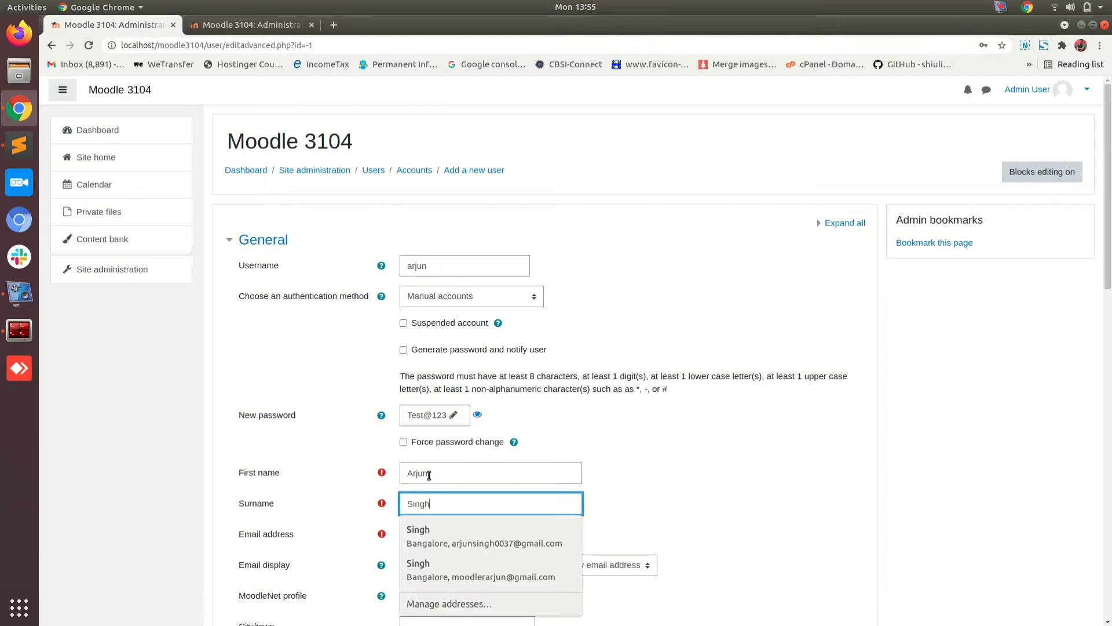
key(Tab)
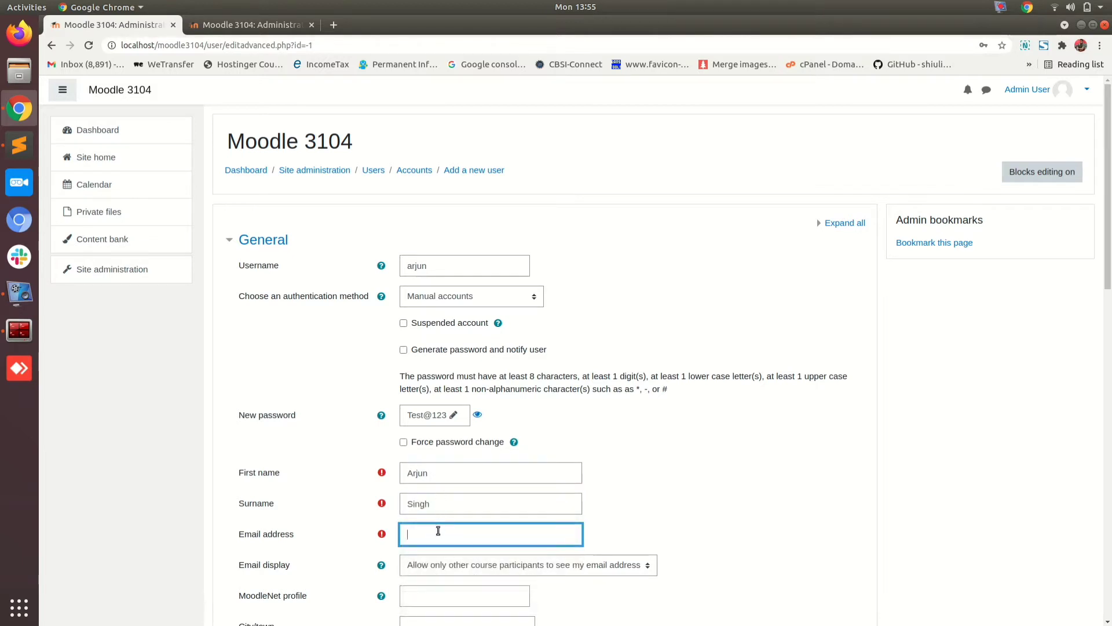
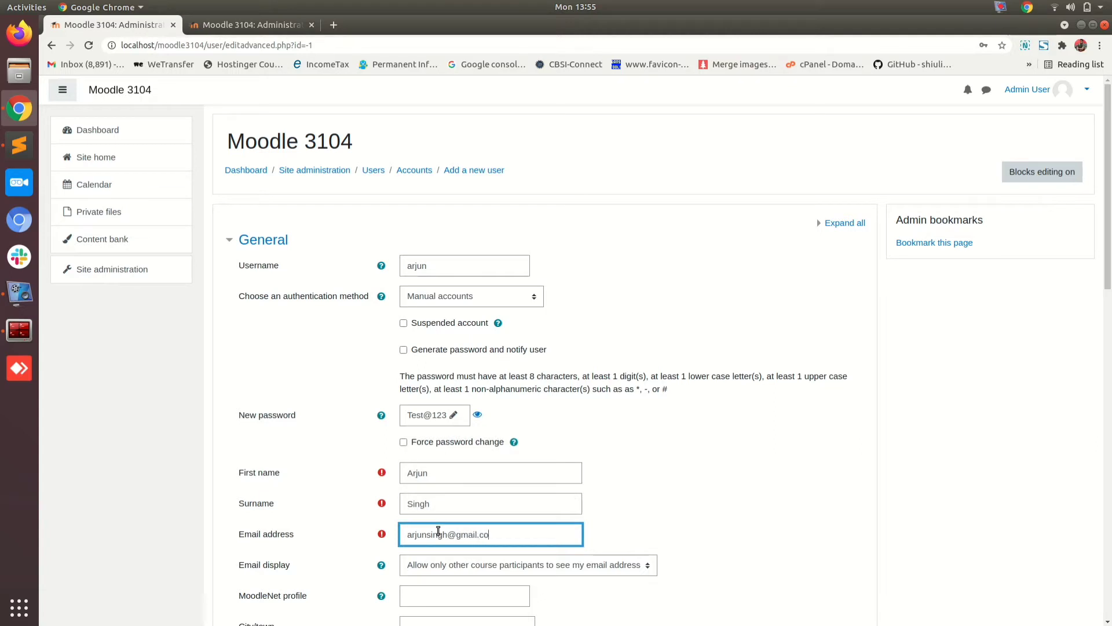
click(628, 499)
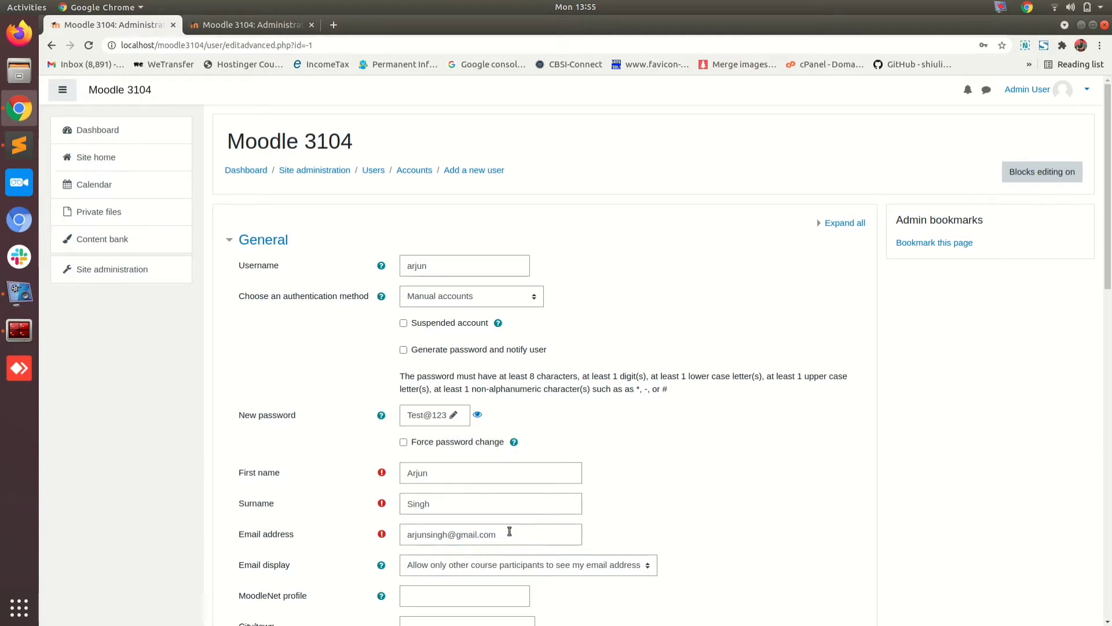
drag(512, 531, 376, 534)
click(638, 500)
Step: Set City/town to Bangalore and the country to India
scroll(638, 499, down, 5)
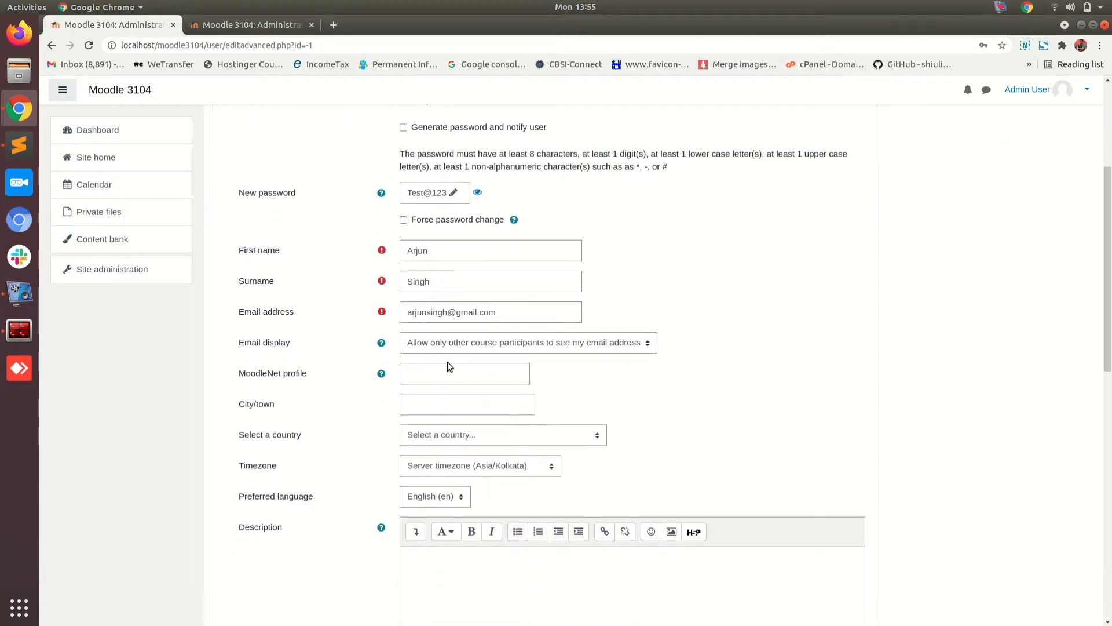
click(420, 403)
text(B)
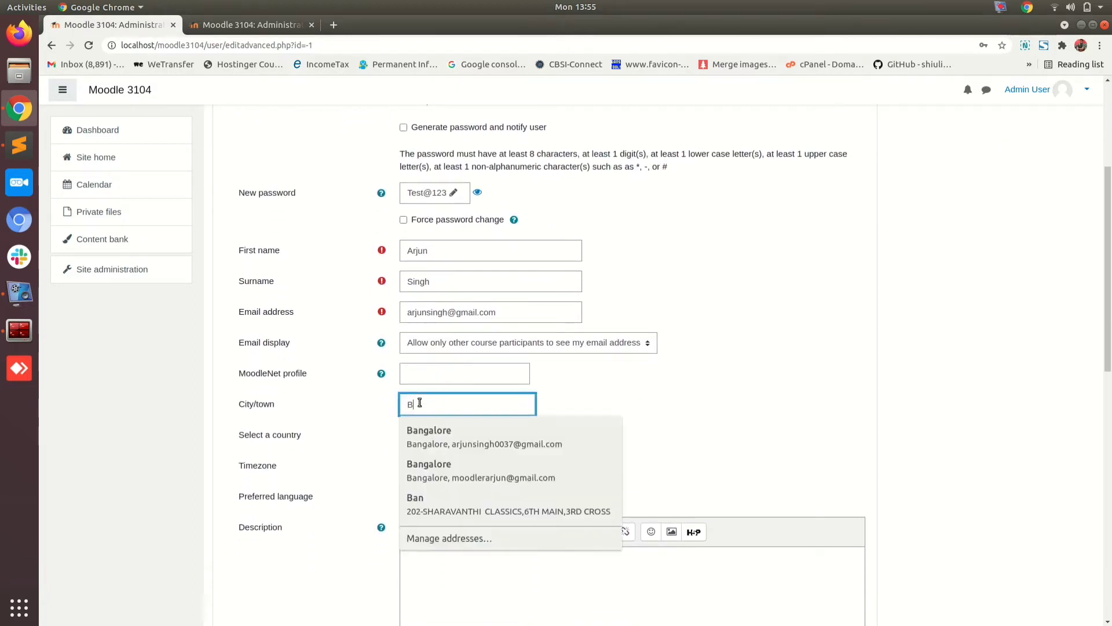
text(angalore)
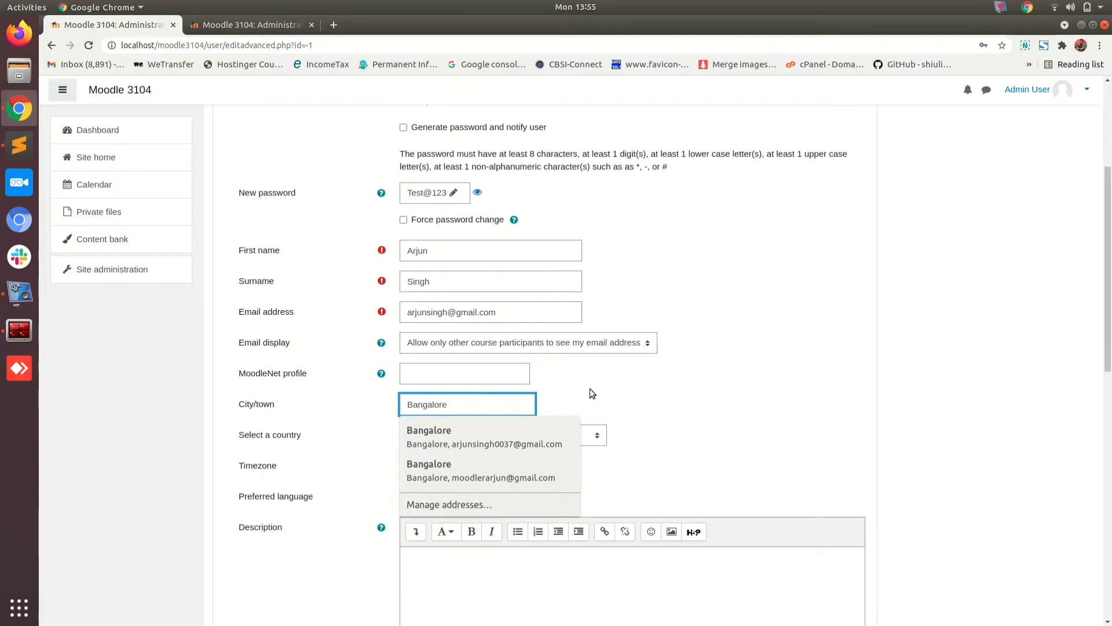
click(590, 388)
click(495, 434)
text(in)
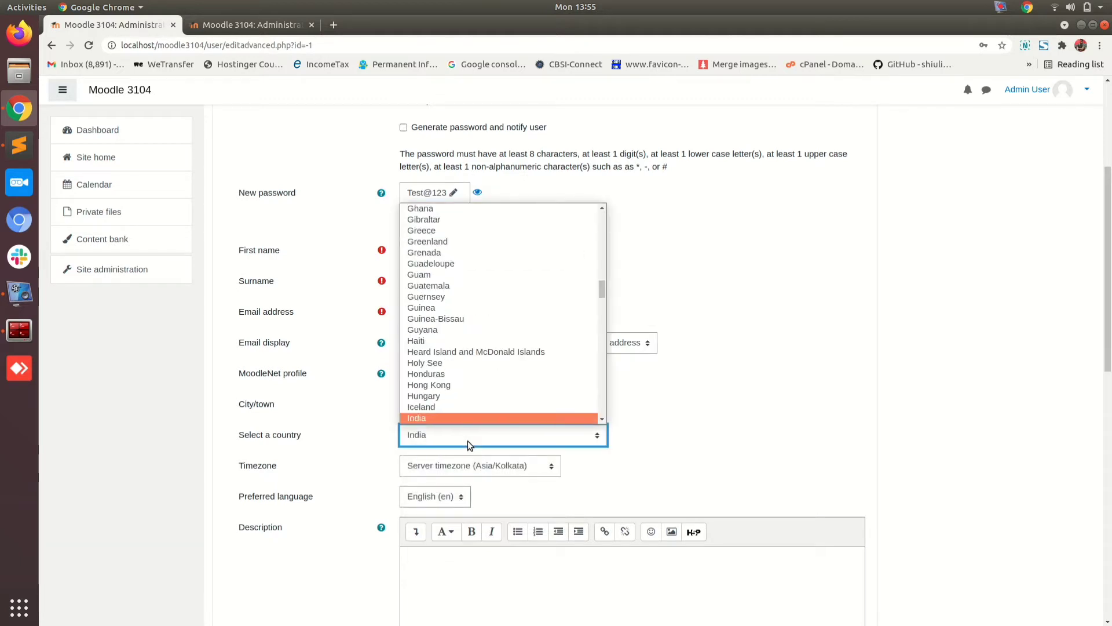
click(447, 418)
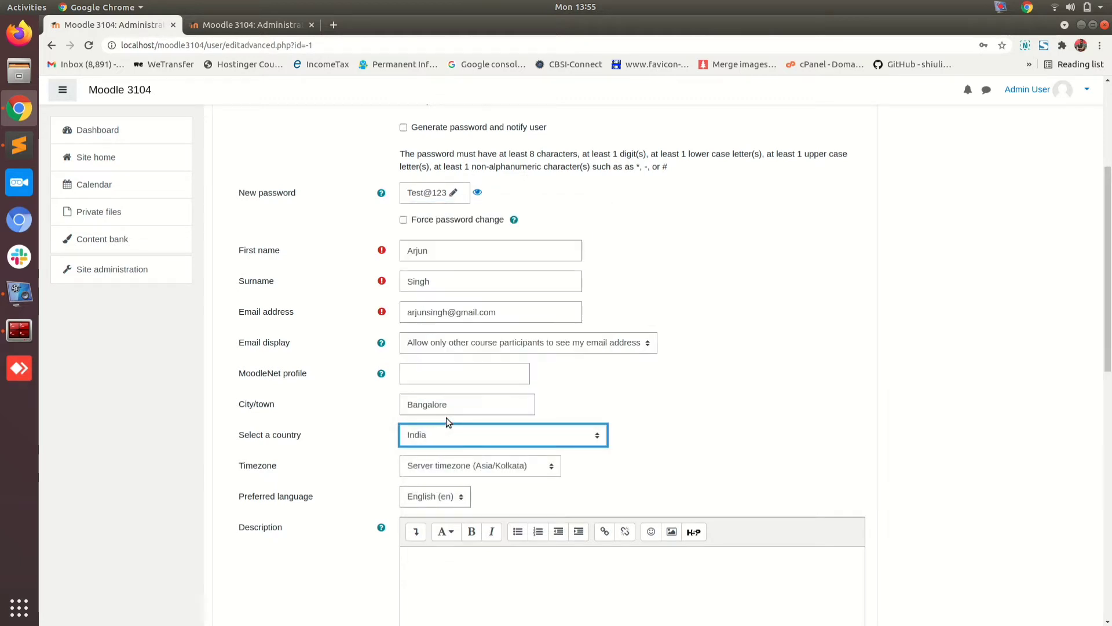
click(626, 446)
scroll(626, 447, down, 4)
click(498, 435)
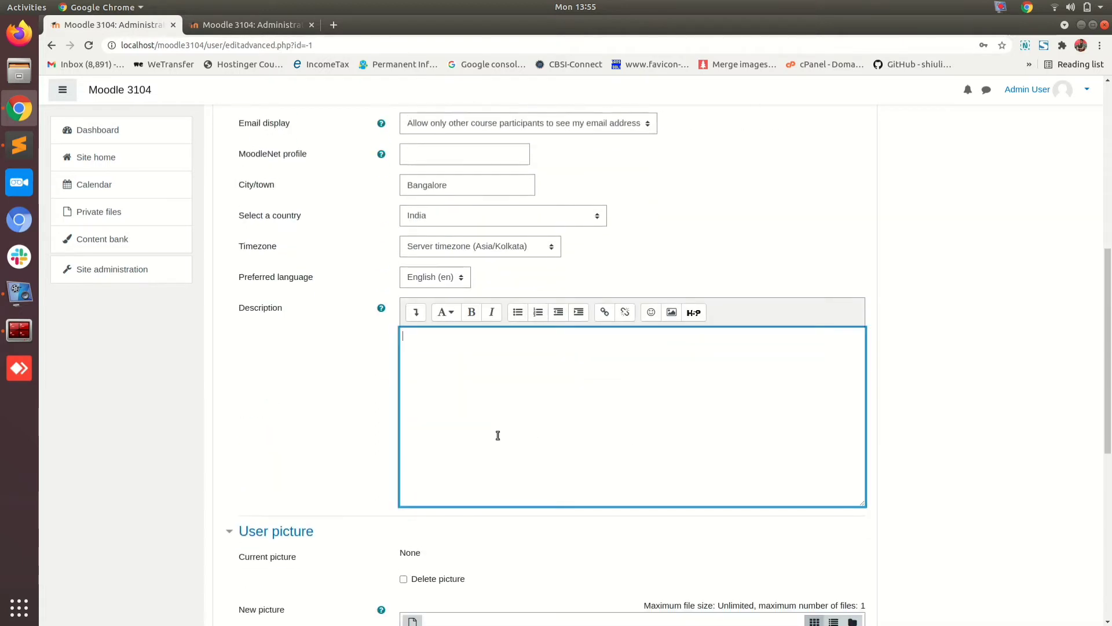
scroll(353, 419, down, 5)
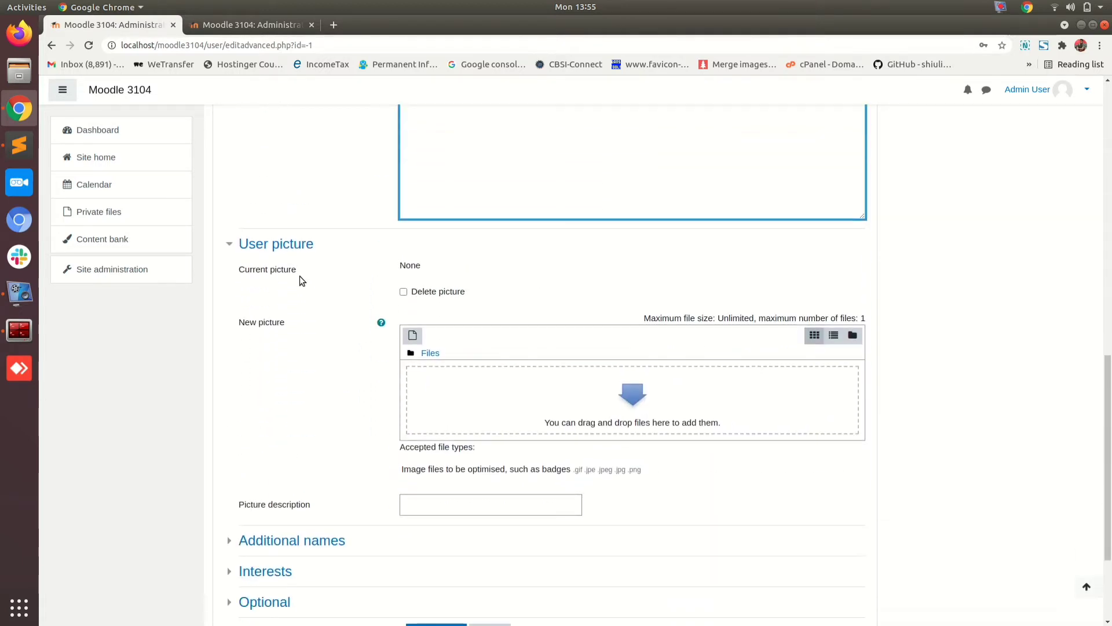
click(231, 244)
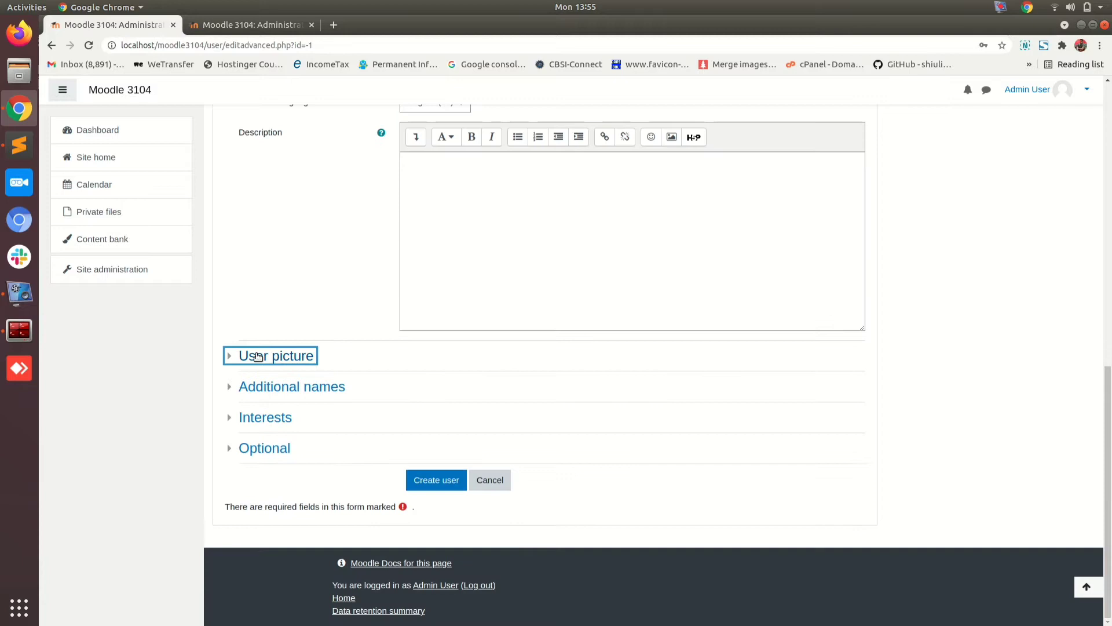
click(231, 355)
scroll(249, 360, down, 2)
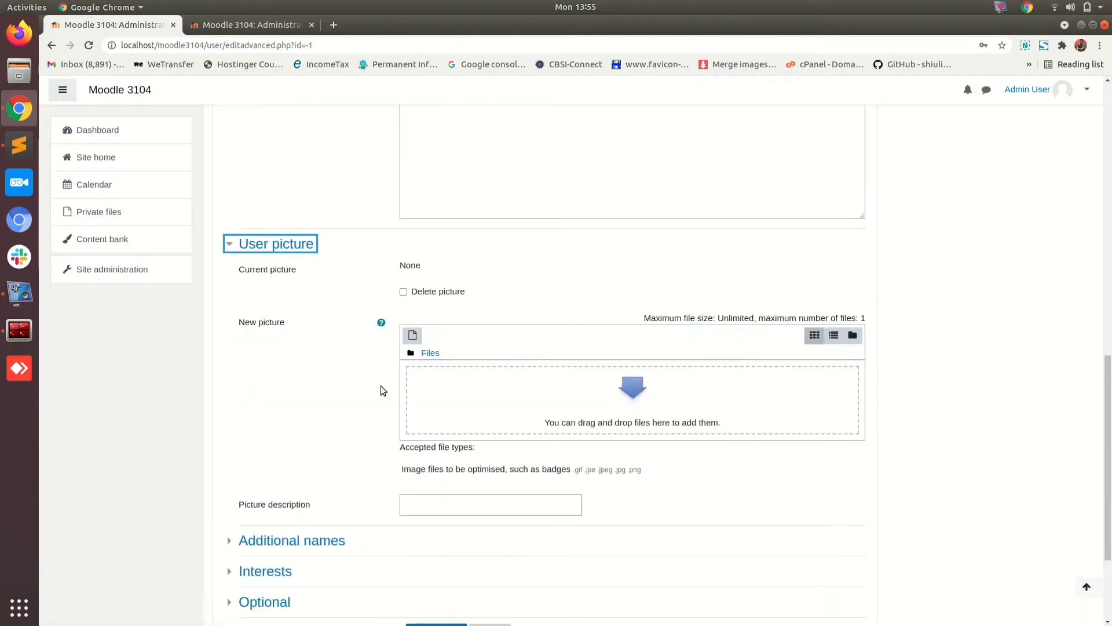
scroll(381, 385, up, 2)
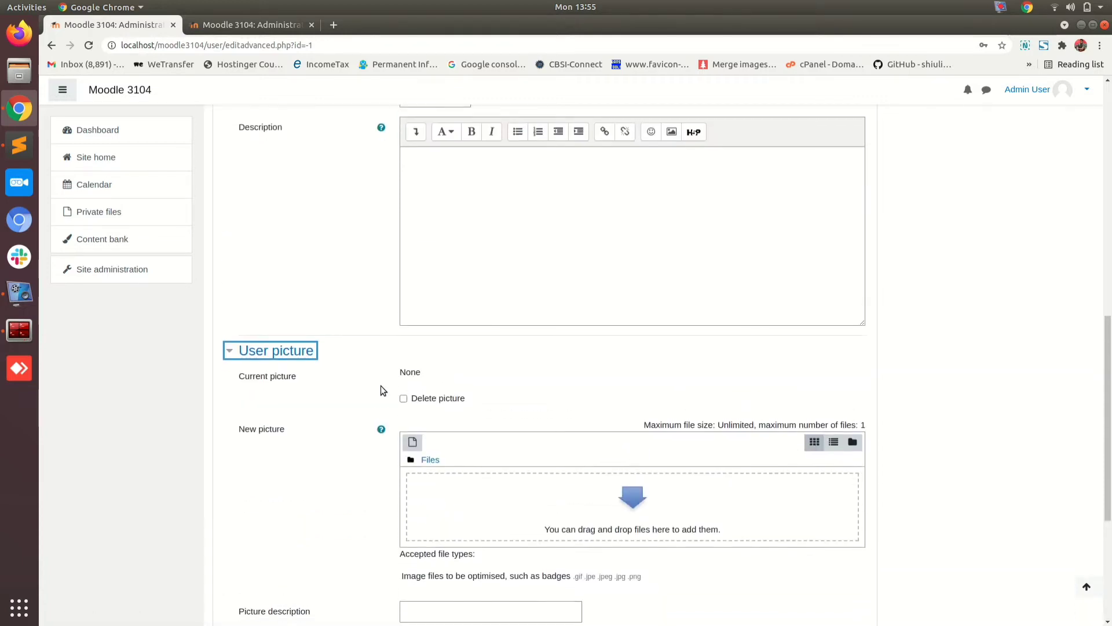
scroll(380, 386, down, 3)
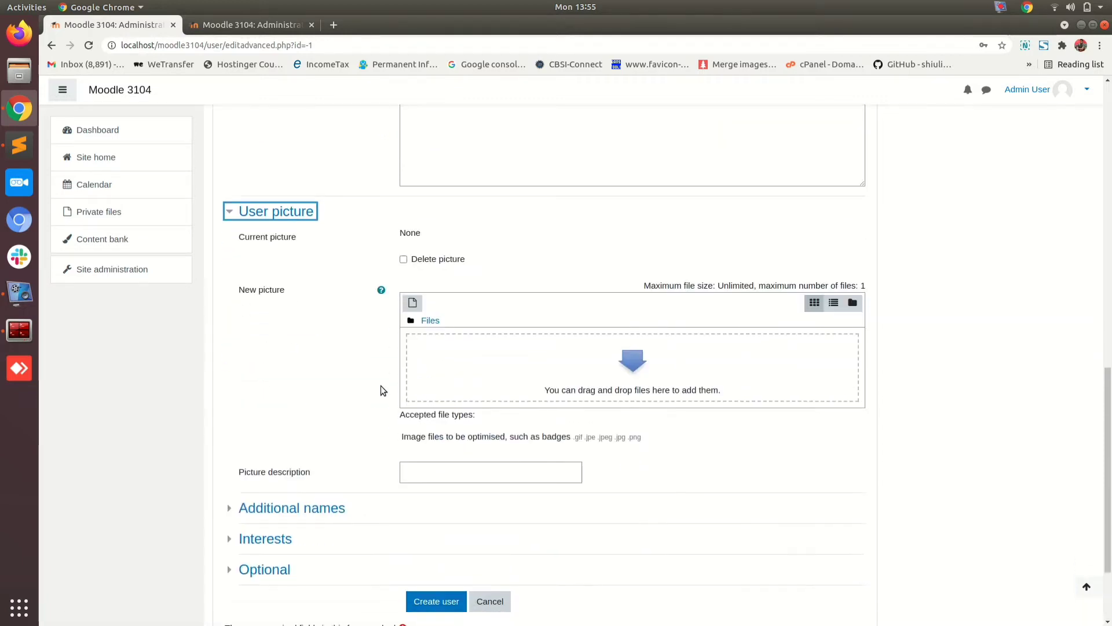
Step: Upload download.jpeg from the Downloads folder as the user's new picture
click(414, 305)
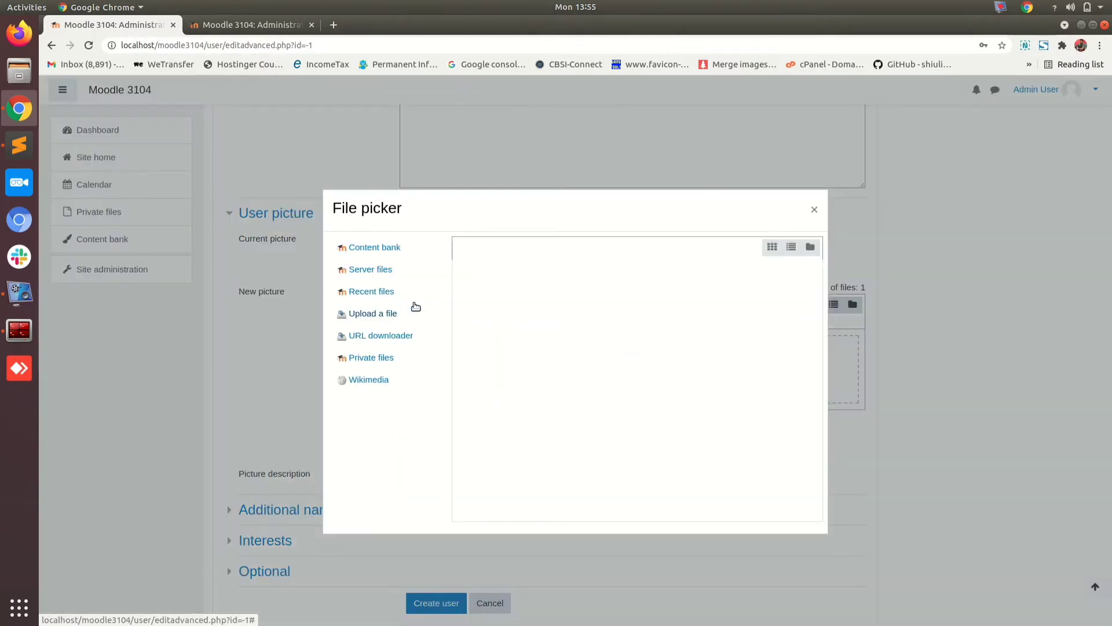
click(380, 317)
click(495, 308)
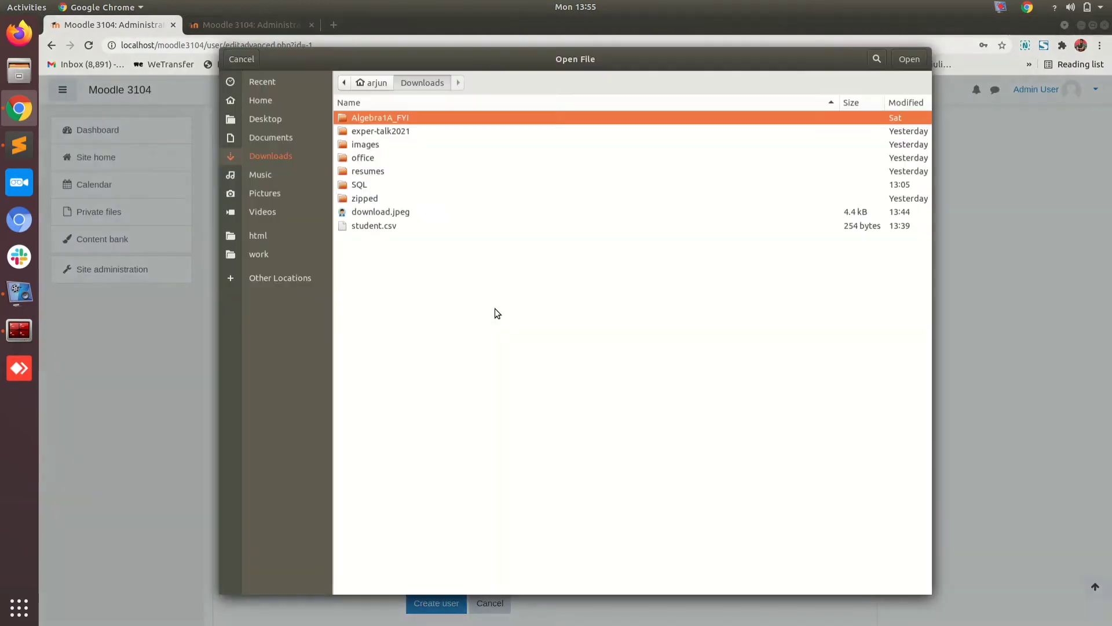
double_click(391, 213)
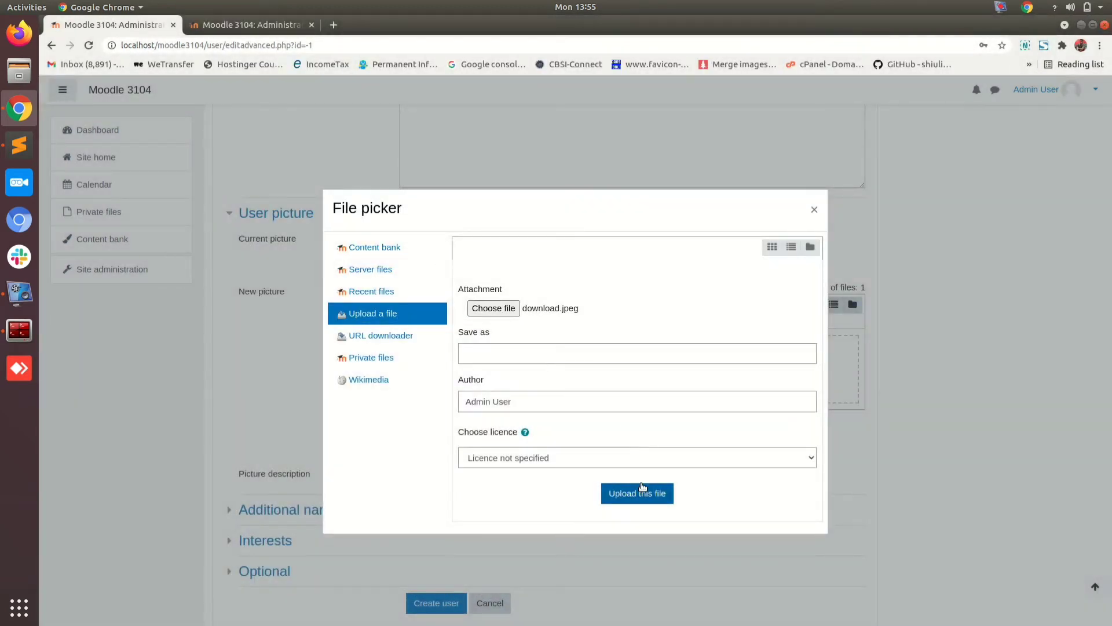
click(640, 492)
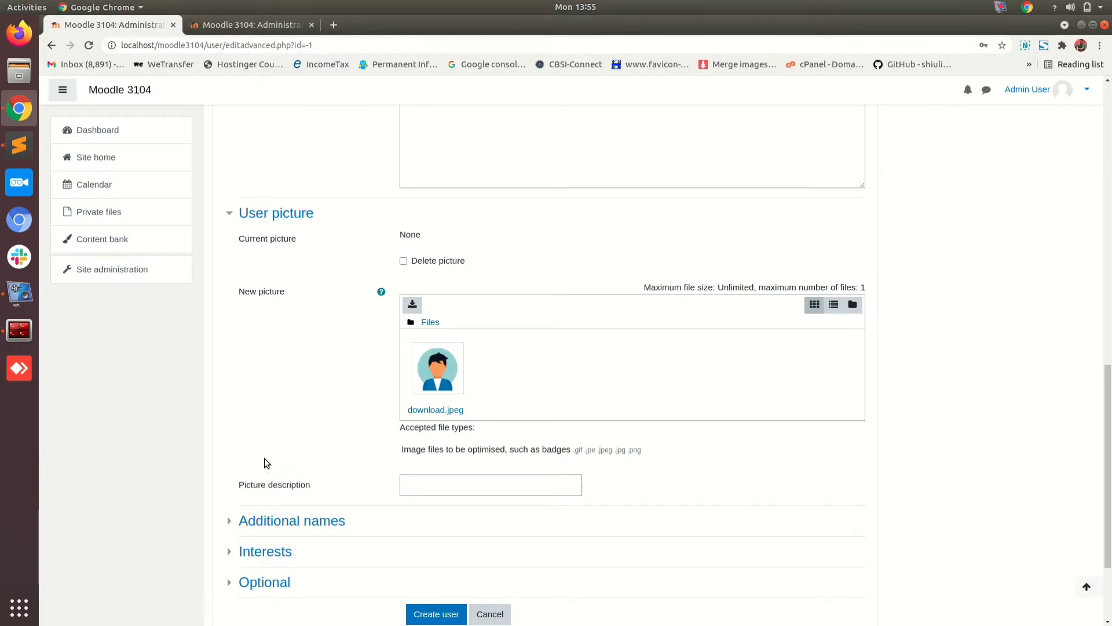
Step: Expand Additional names, Interests and Optional, then fold Optional and Additional names back
scroll(266, 463, down, 3)
click(284, 385)
scroll(343, 419, down, 2)
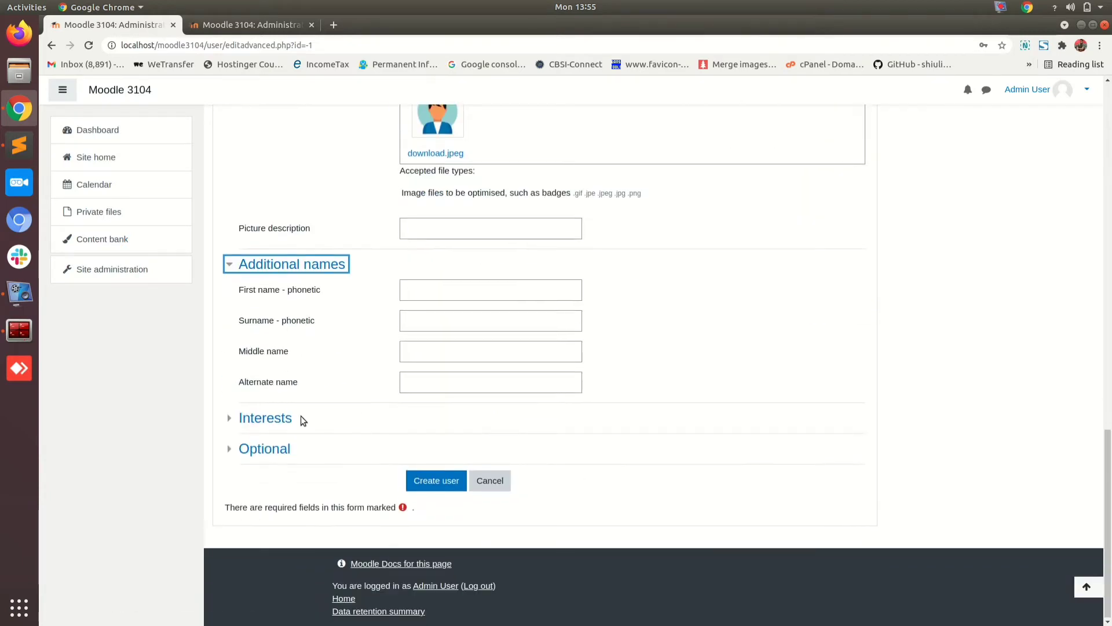
click(230, 420)
scroll(321, 368, down, 2)
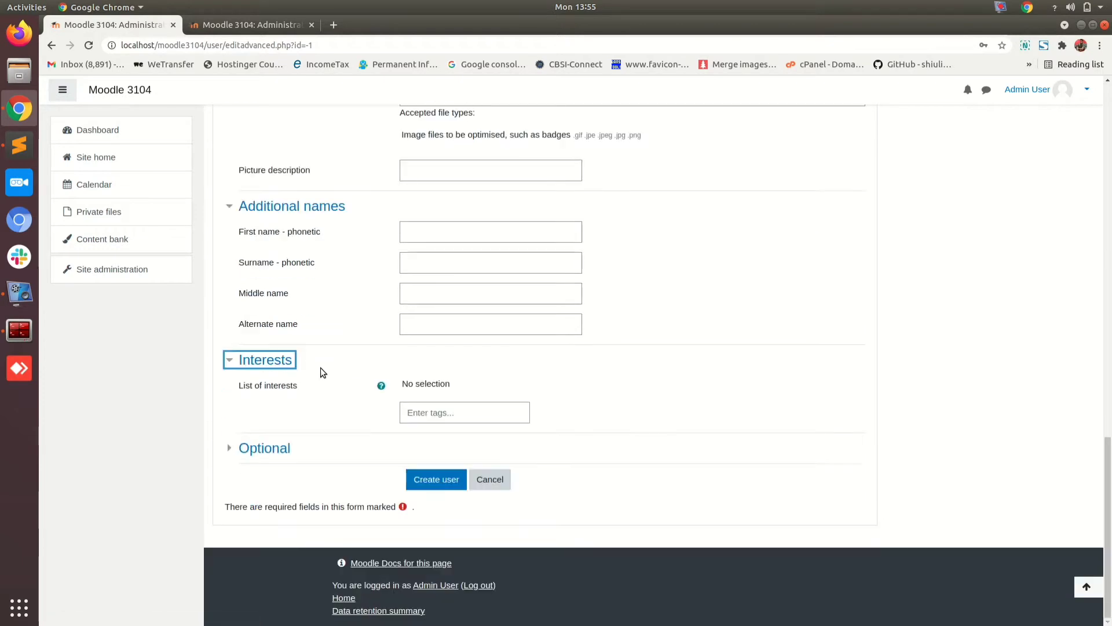
click(262, 448)
scroll(335, 394, down, 5)
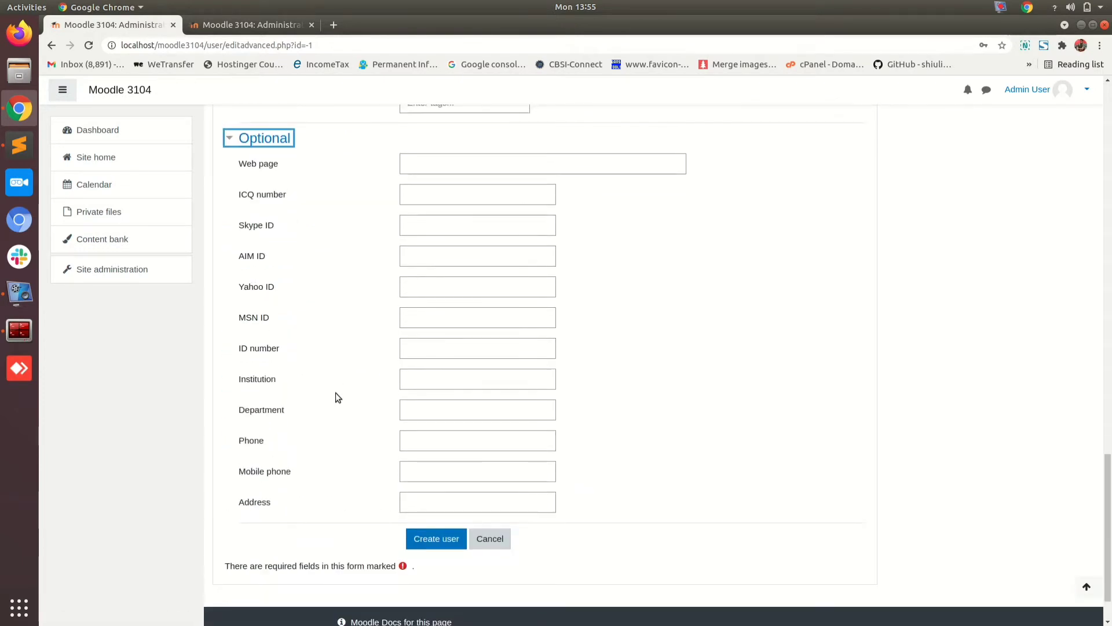
scroll(335, 398, up, 3)
click(264, 355)
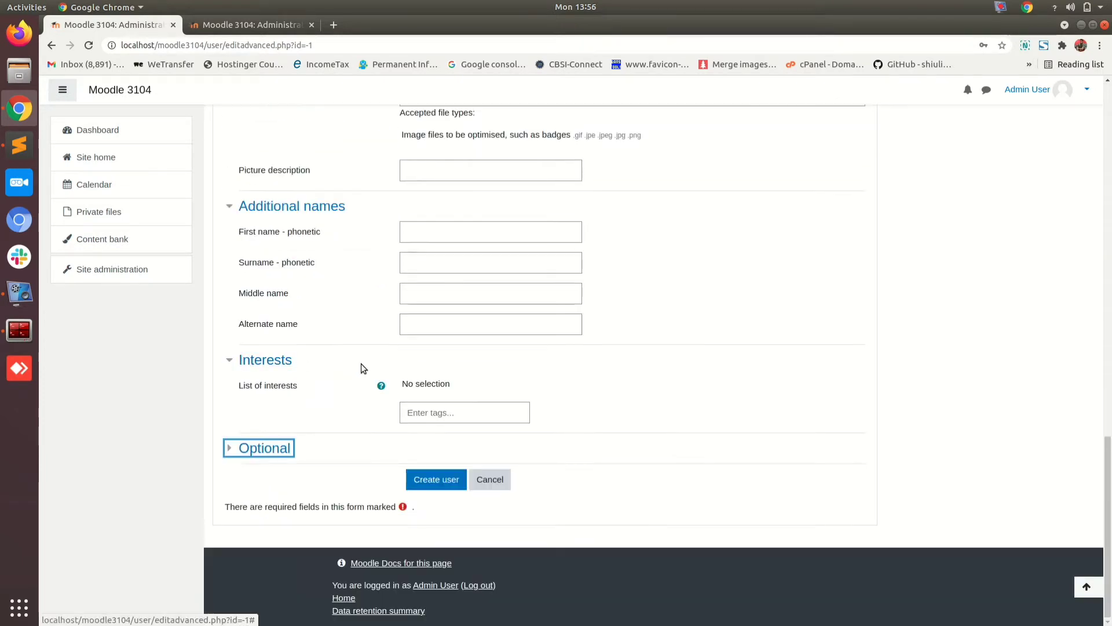
click(234, 209)
scroll(335, 316, up, 3)
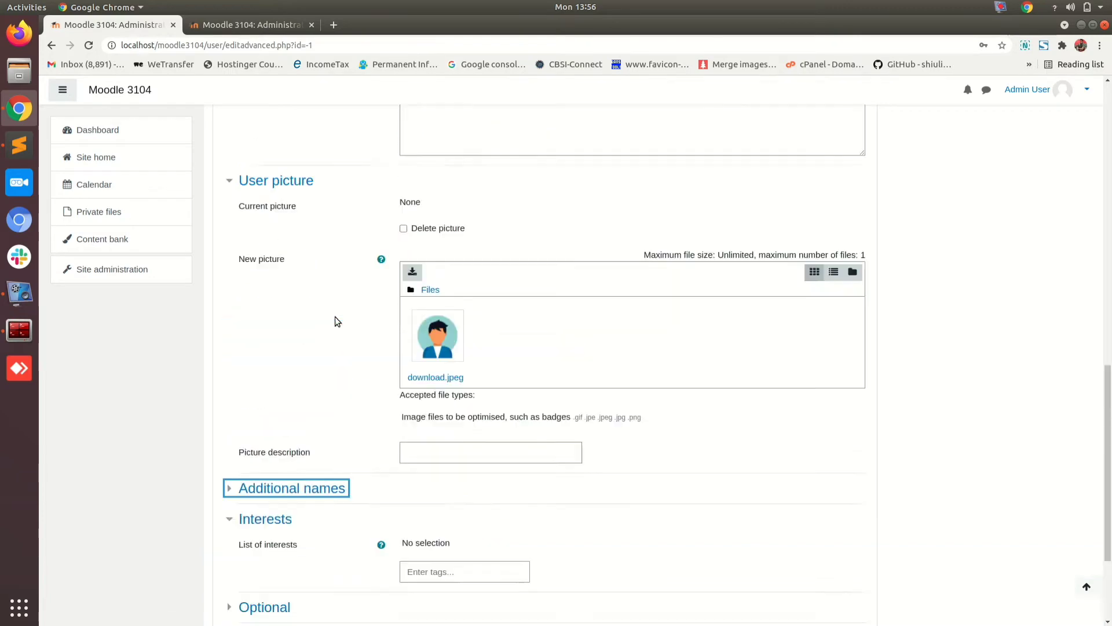
scroll(335, 317, up, 10)
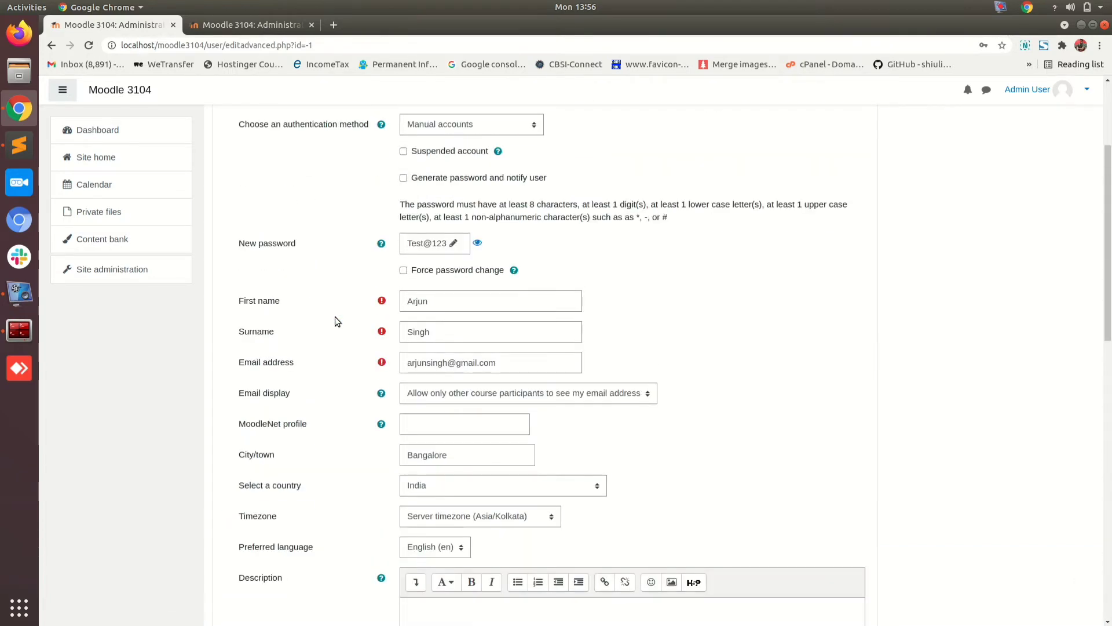
scroll(335, 317, up, 3)
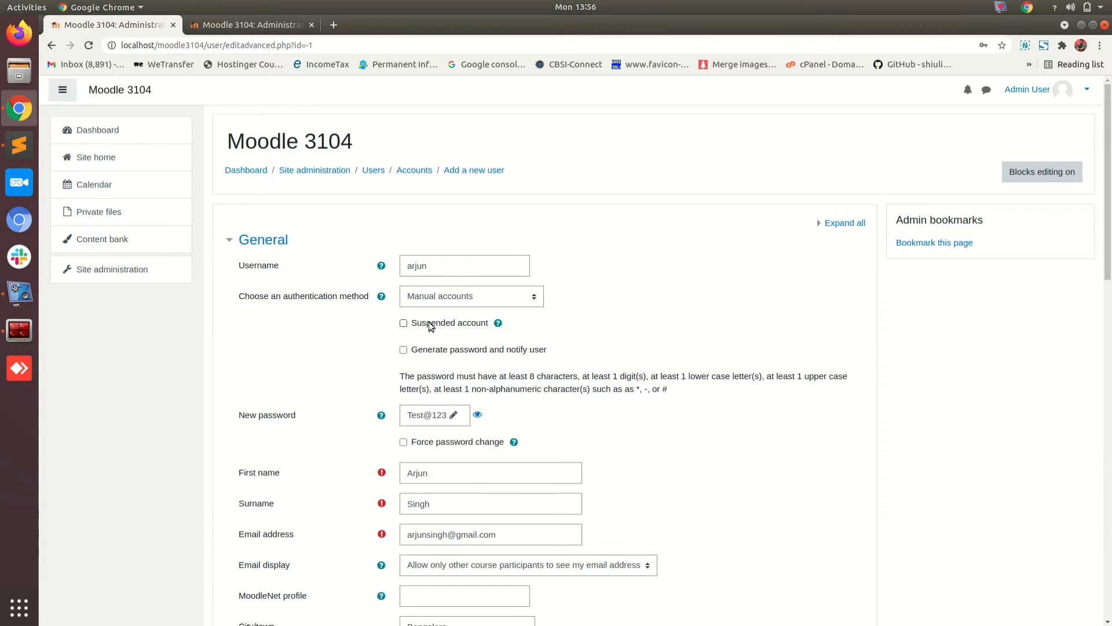
scroll(583, 385, down, 15)
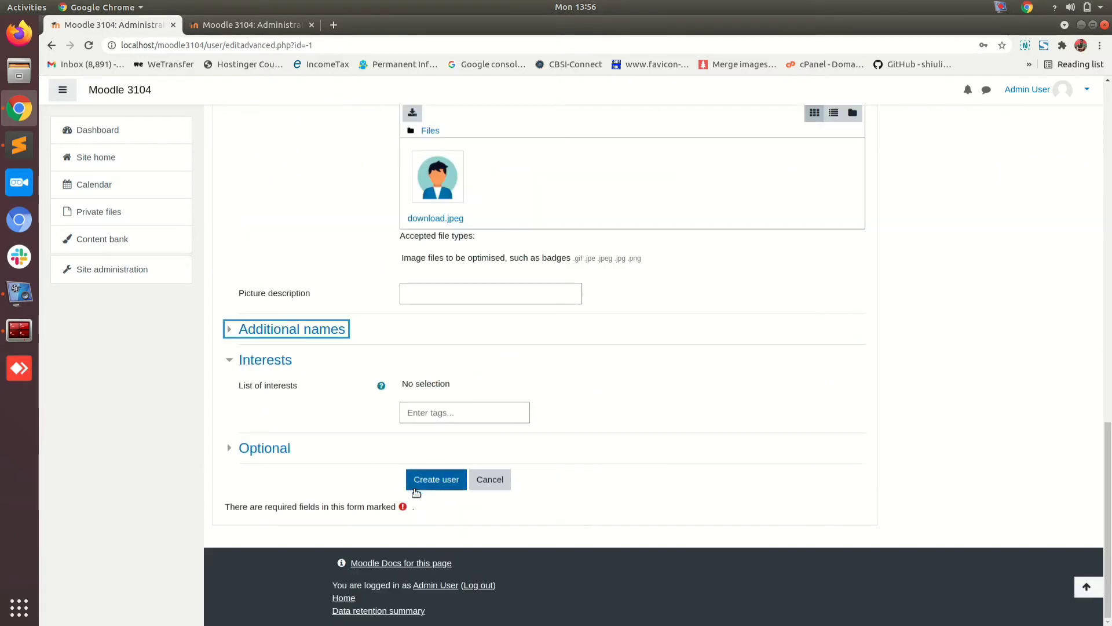
Step: Create the user and check the list shows 2 users, the new one never accessed
click(430, 482)
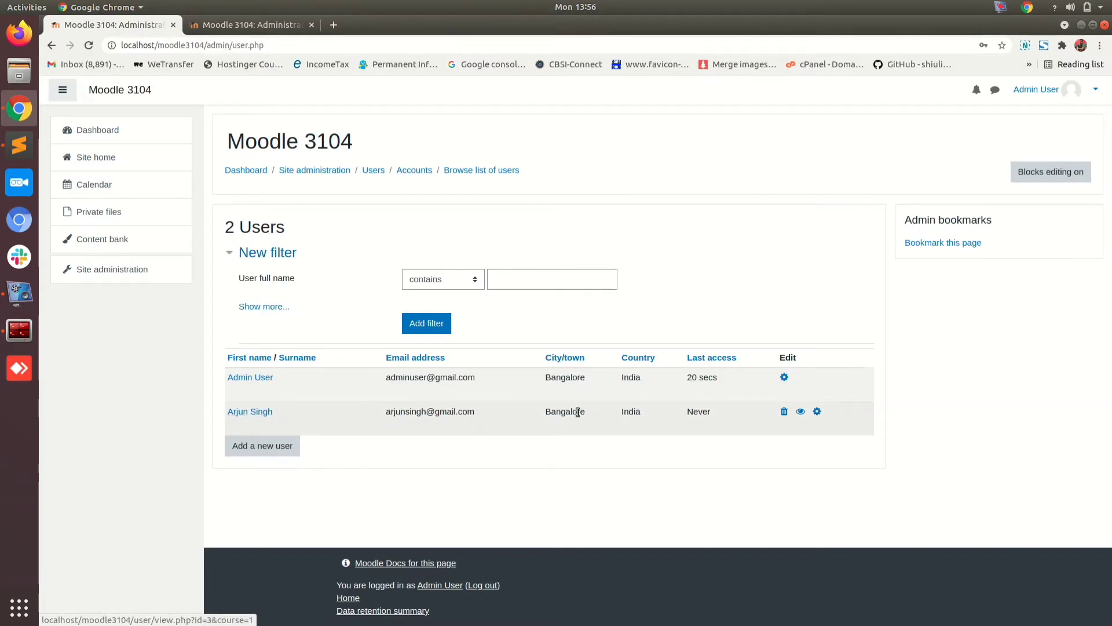
double_click(699, 411)
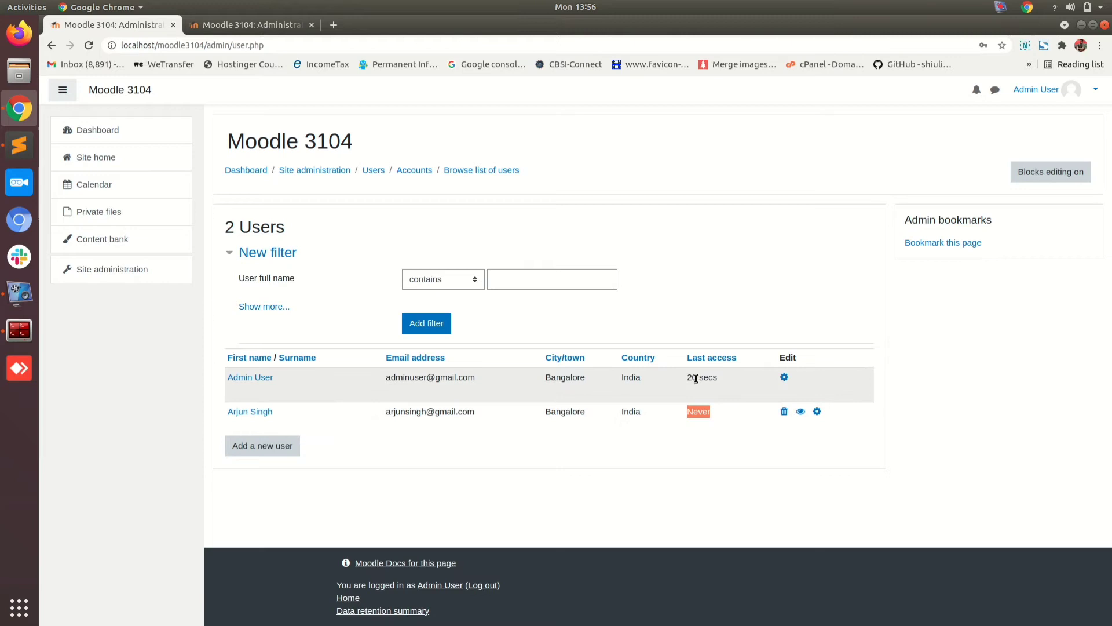
click(250, 412)
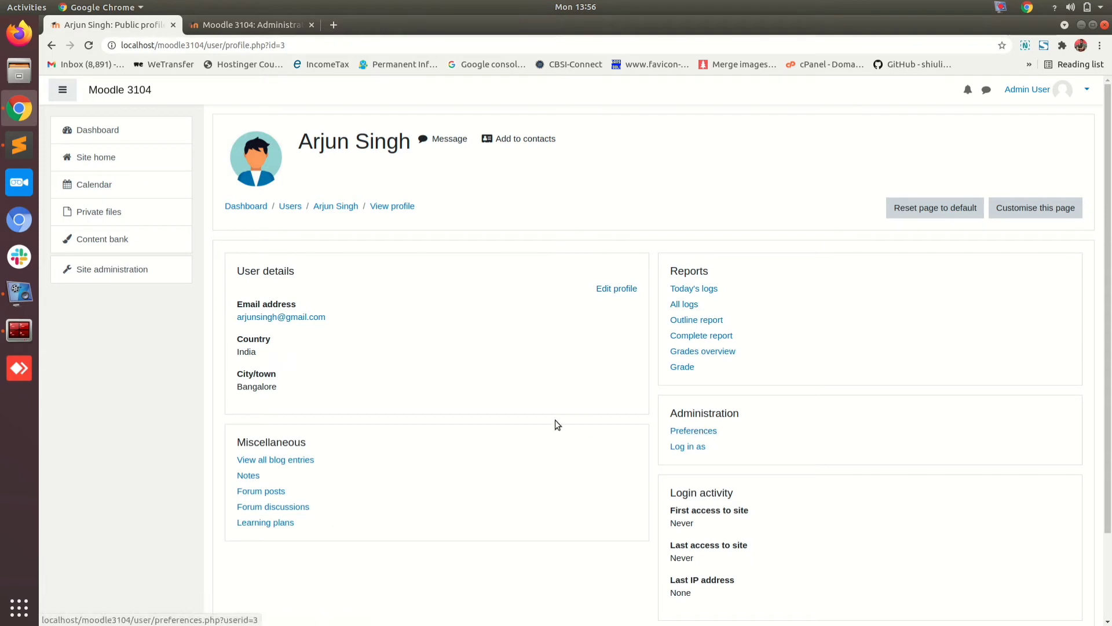
scroll(484, 481, down, 3)
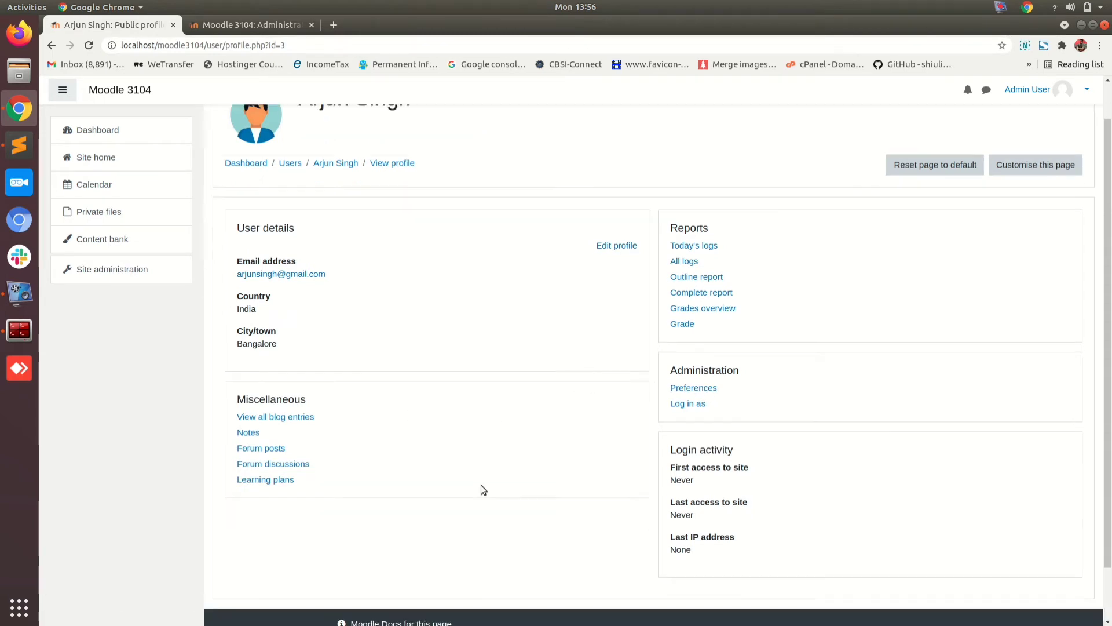
scroll(480, 485, up, 2)
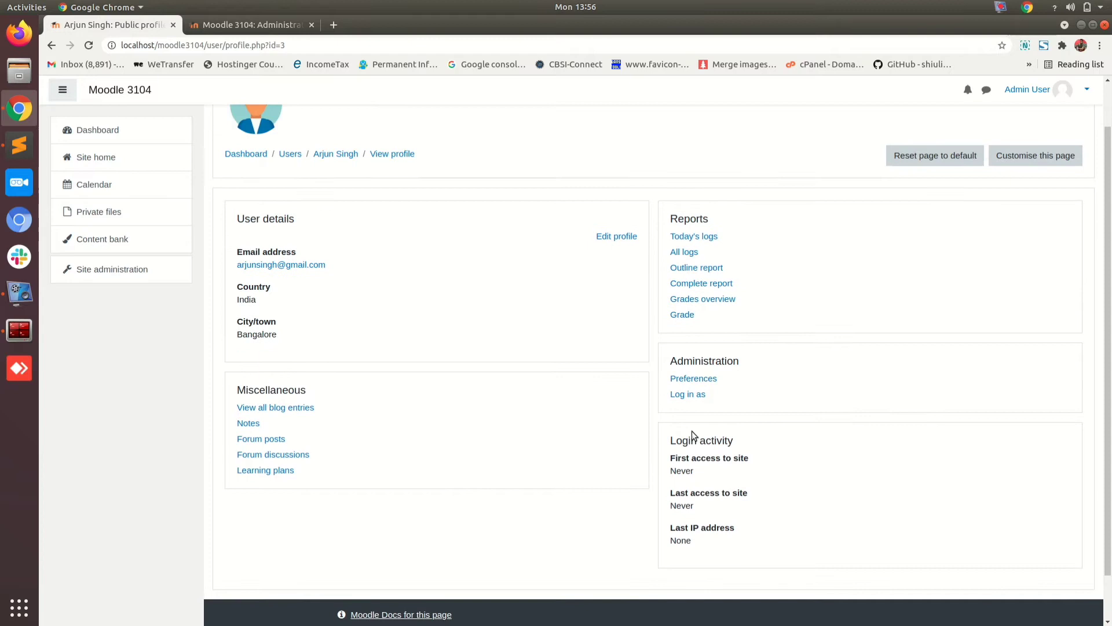
drag(671, 443, 733, 440)
click(759, 436)
scroll(759, 436, up, 2)
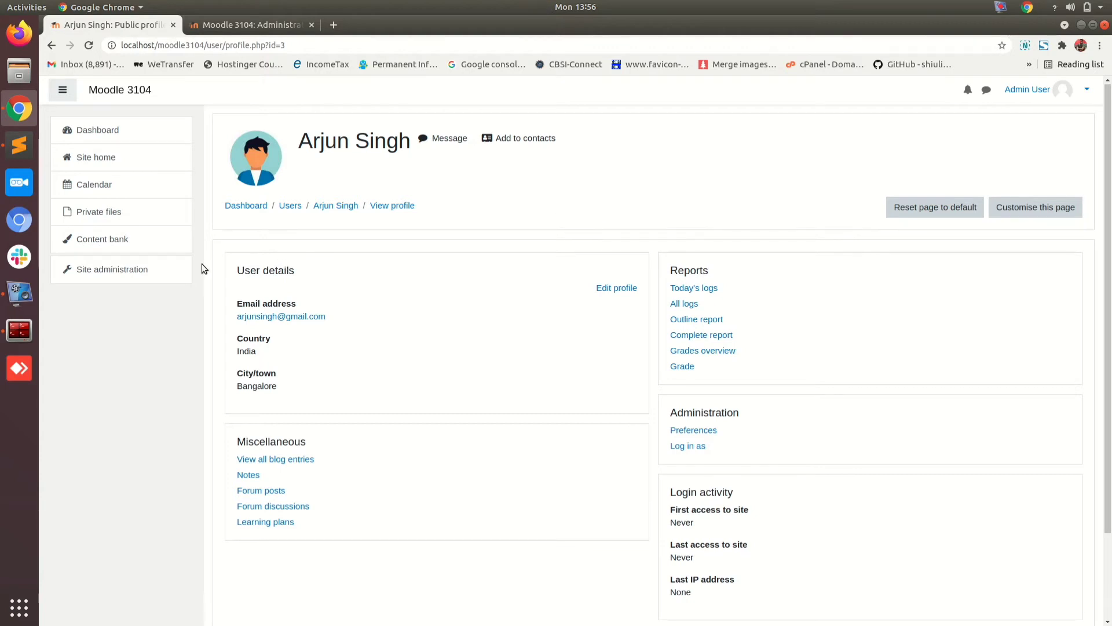
Step: Go to Site administration > Users > Accounts > Upload users
click(113, 268)
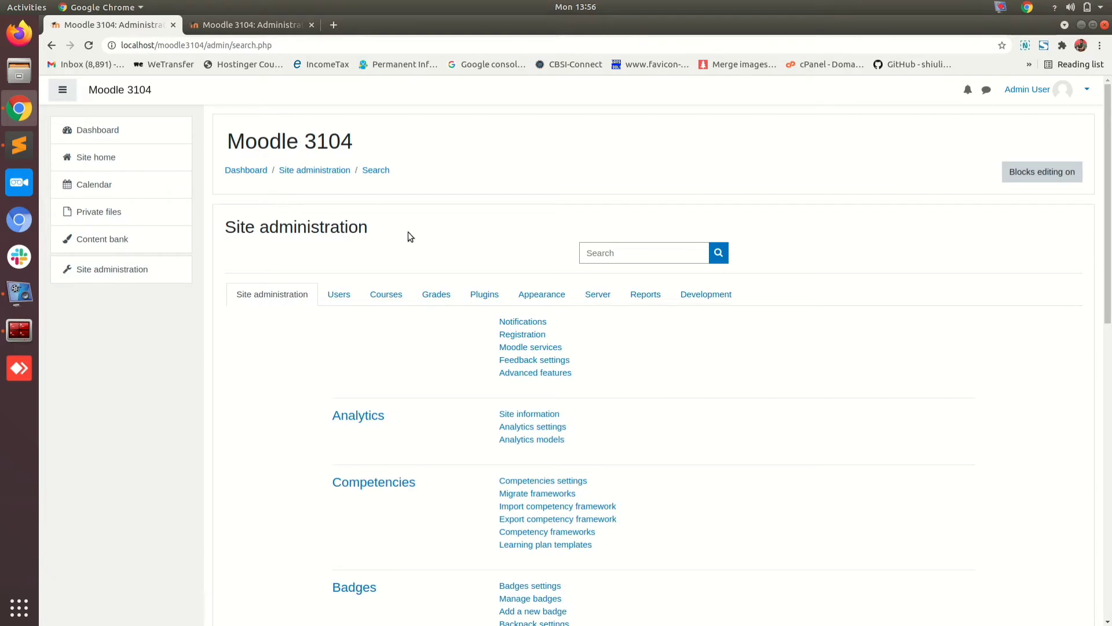
scroll(409, 235, down, 3)
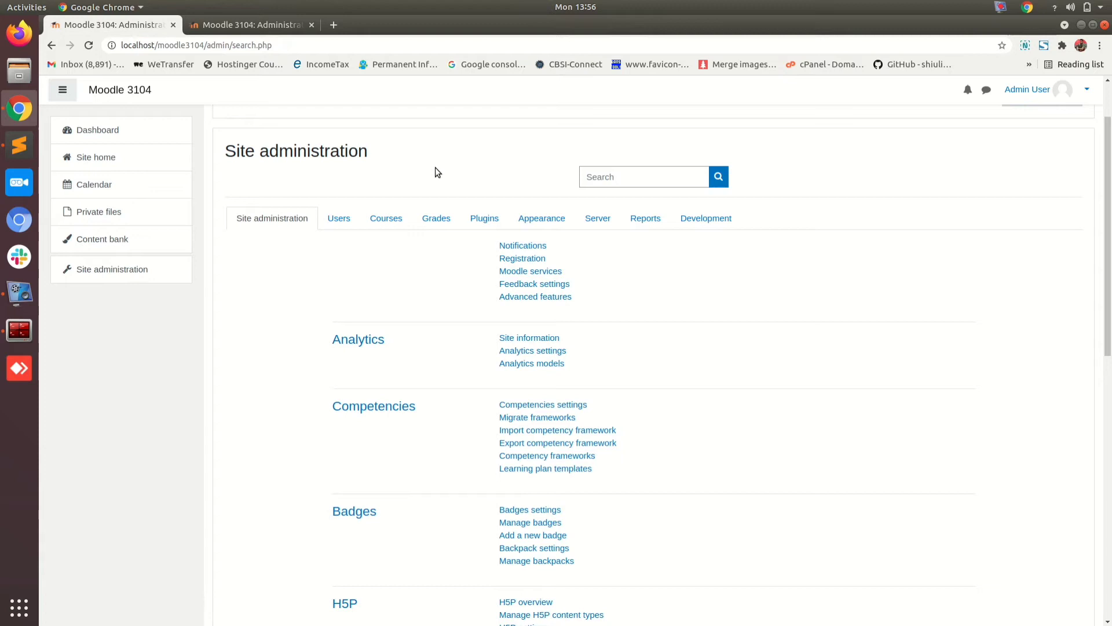
click(348, 220)
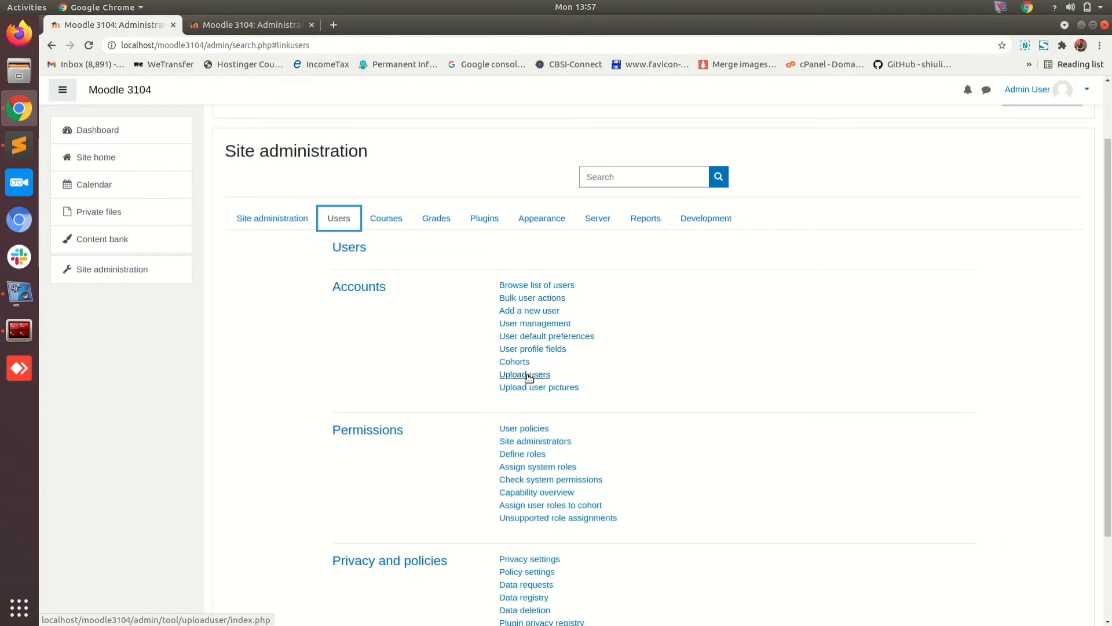
click(529, 376)
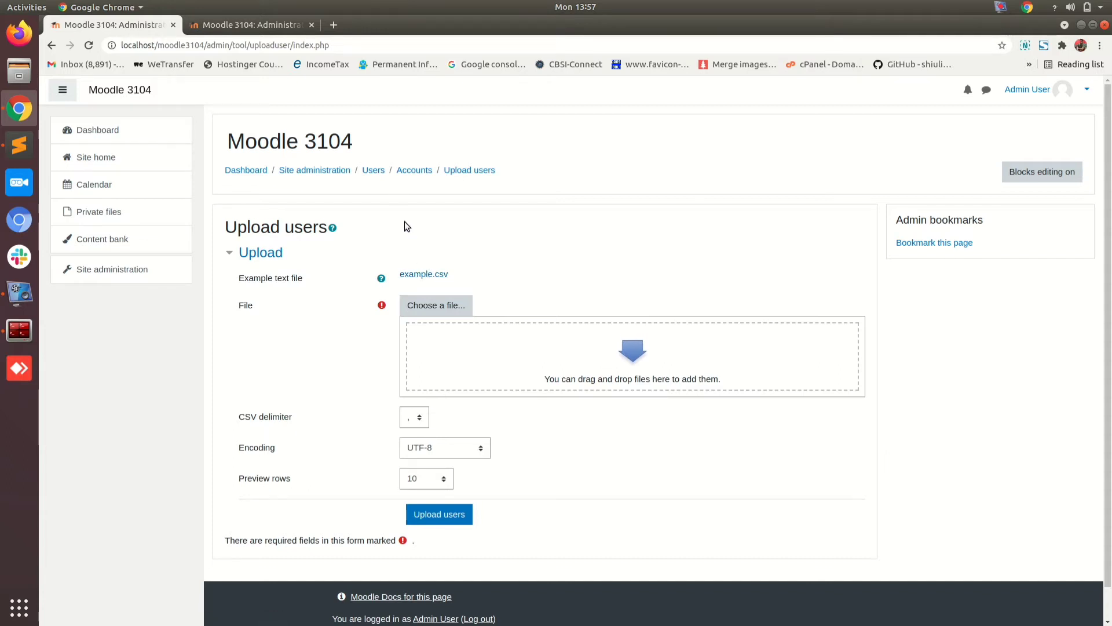
Step: Download the sample example.csv and open it in LibreOffice Calc with default import settings
click(423, 274)
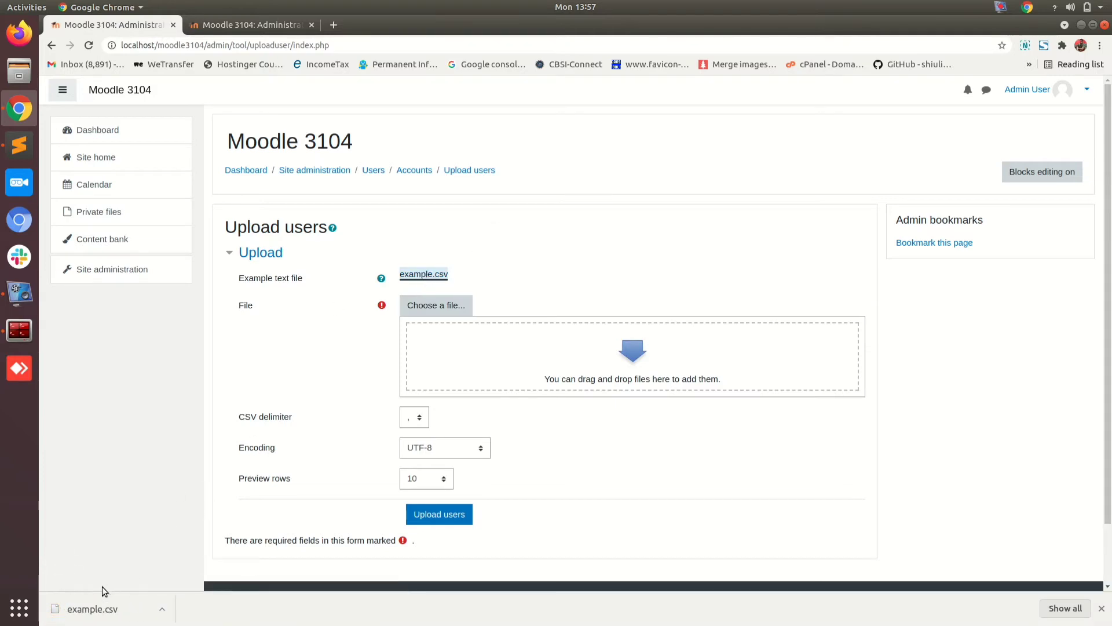
click(97, 618)
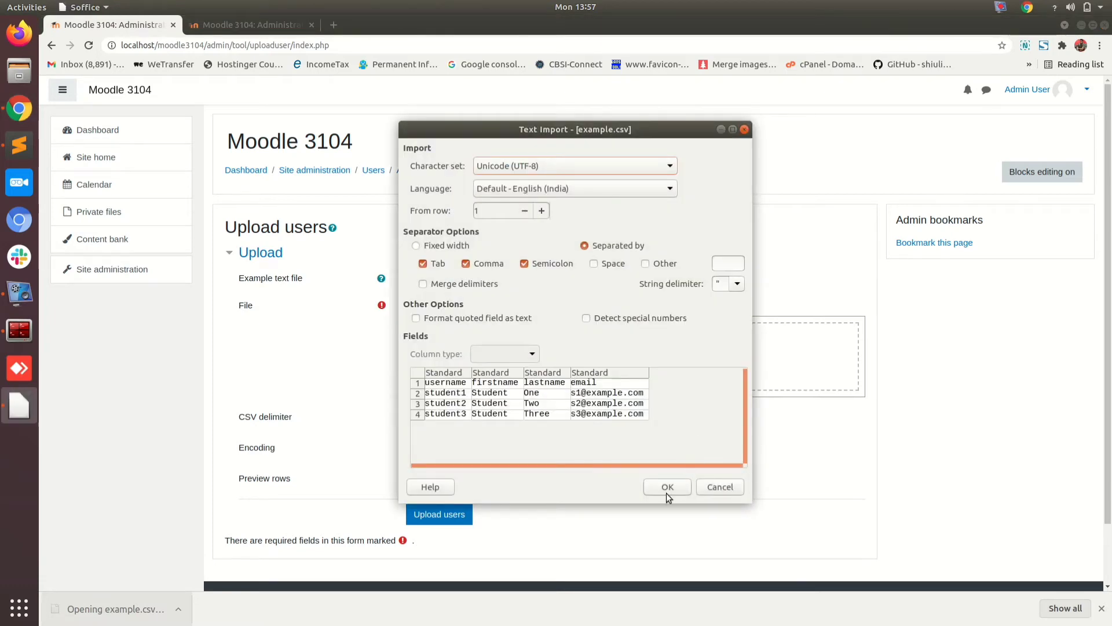
click(668, 490)
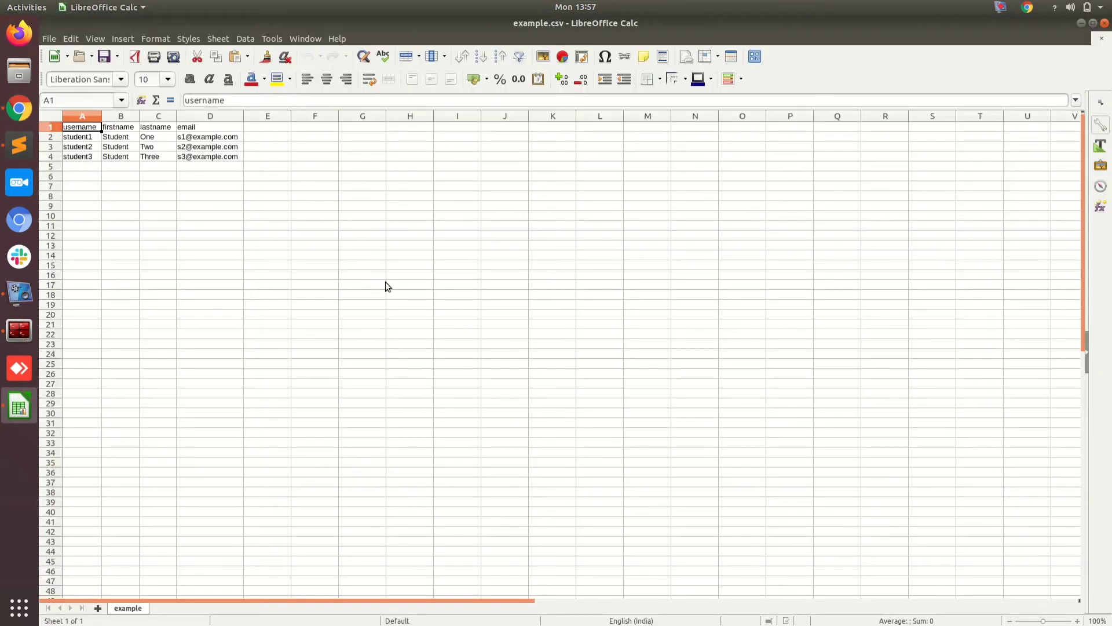
Step: Review the example.csv headers: username, firstname, lastname and email
click(177, 172)
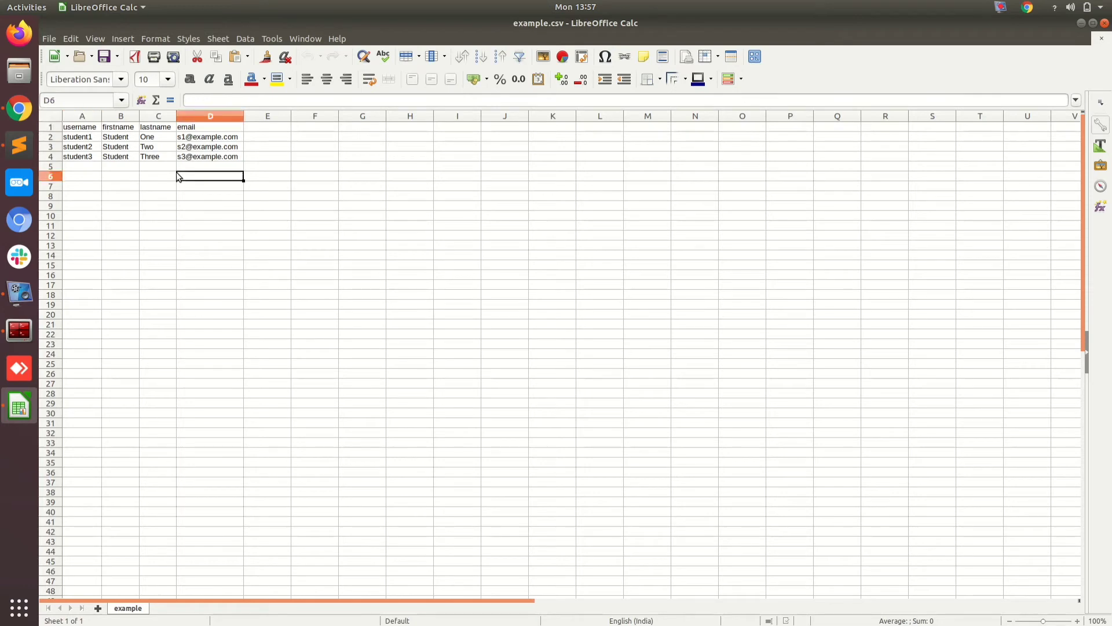
click(75, 129)
click(125, 128)
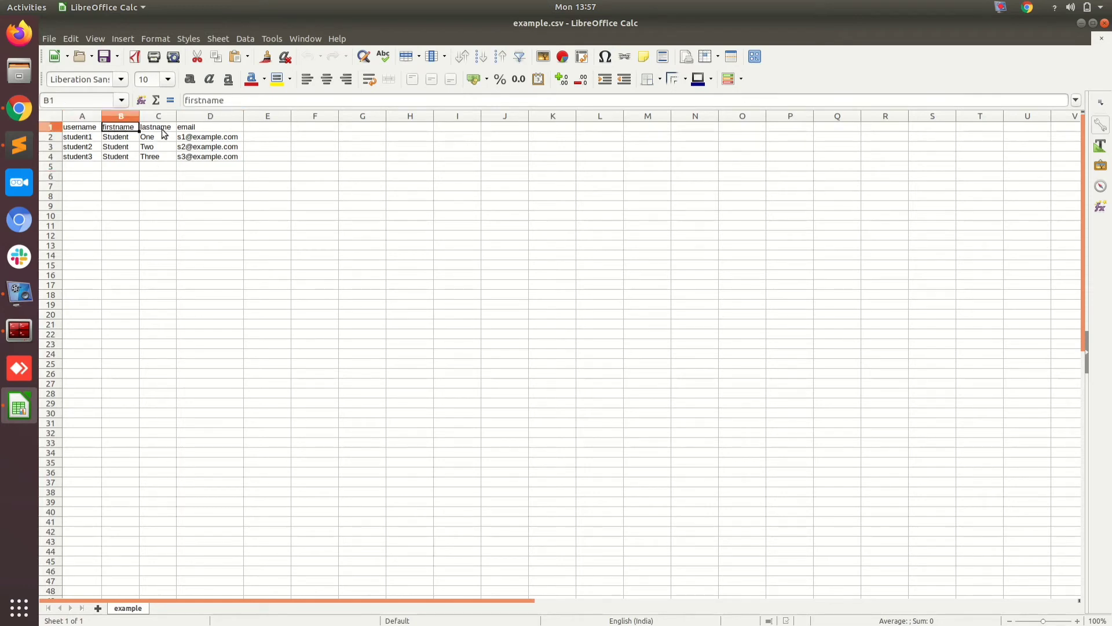
click(164, 131)
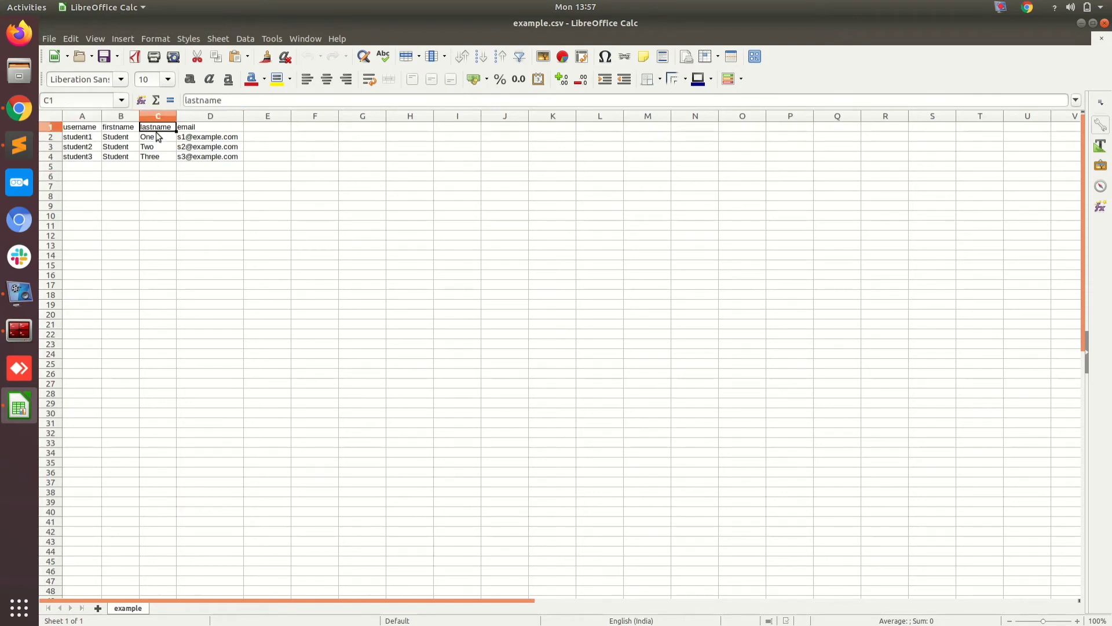
click(202, 127)
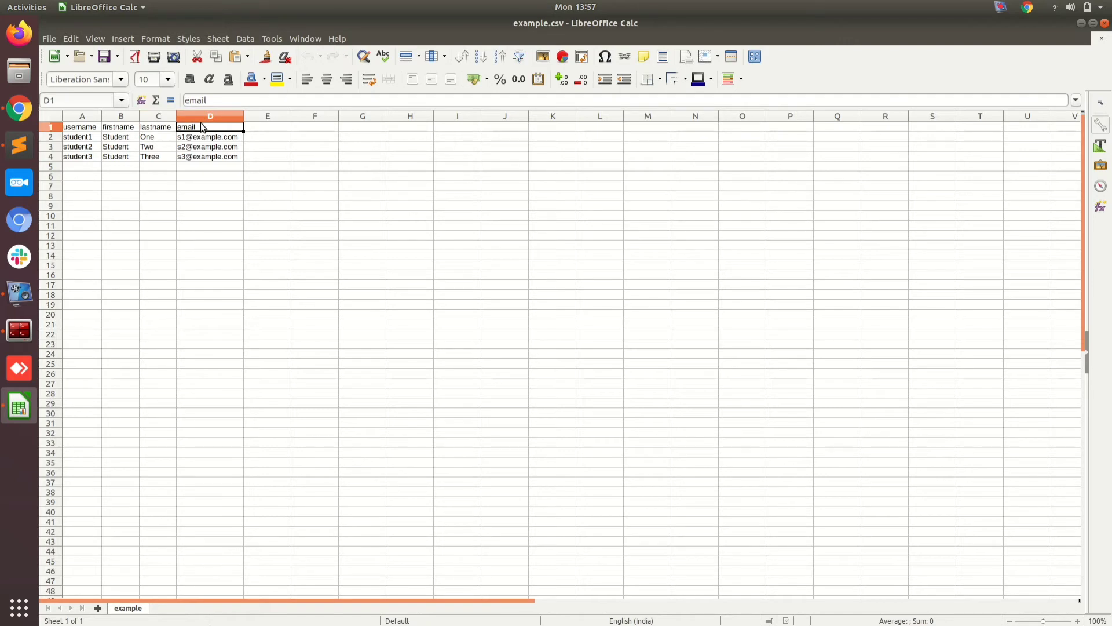
click(173, 128)
click(116, 129)
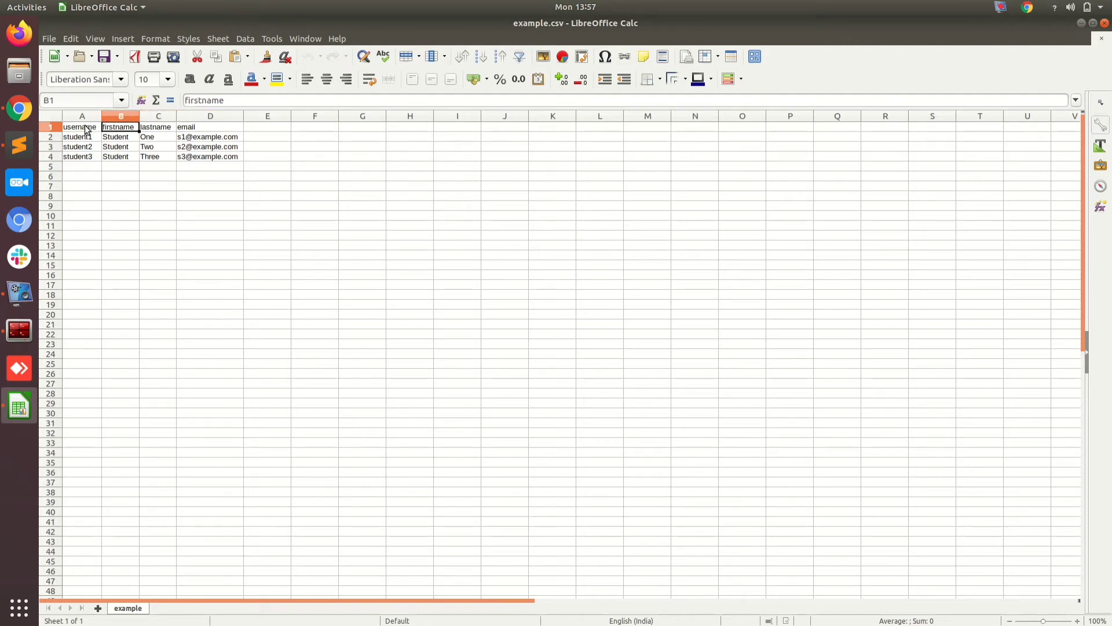
click(86, 129)
Step: Check the sample usernames such as student3, then close the example spreadsheet
click(82, 140)
click(87, 156)
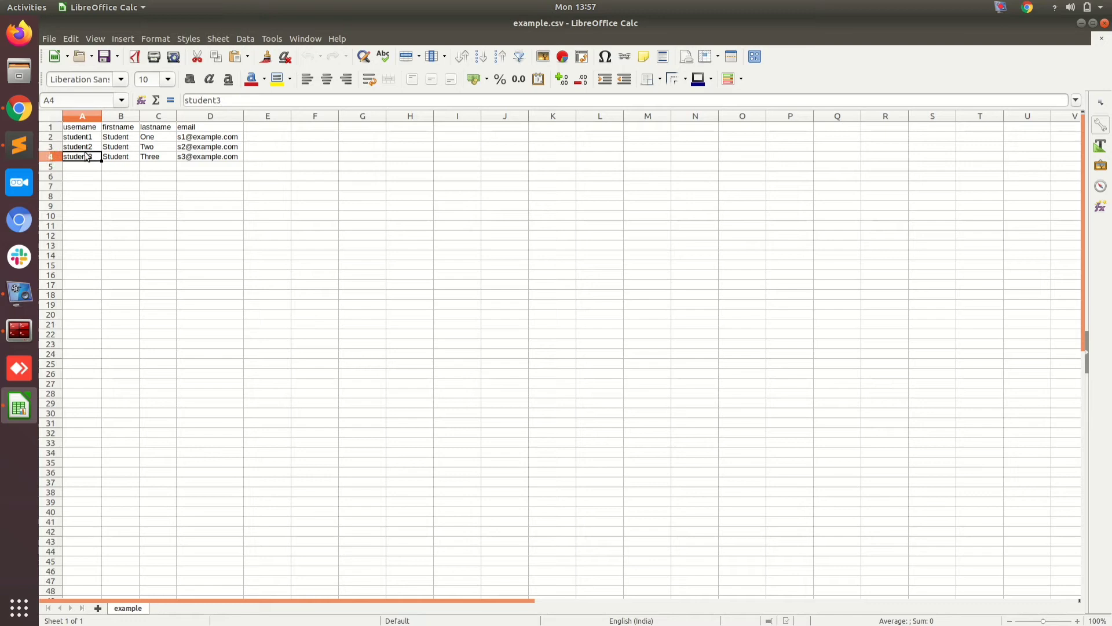
click(223, 176)
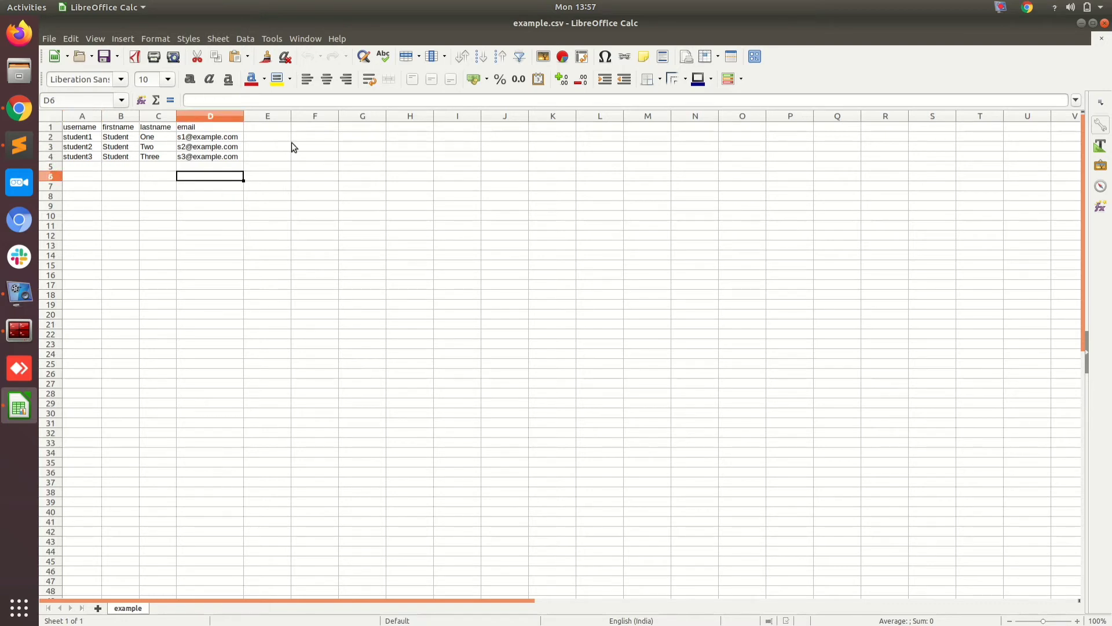
click(1105, 23)
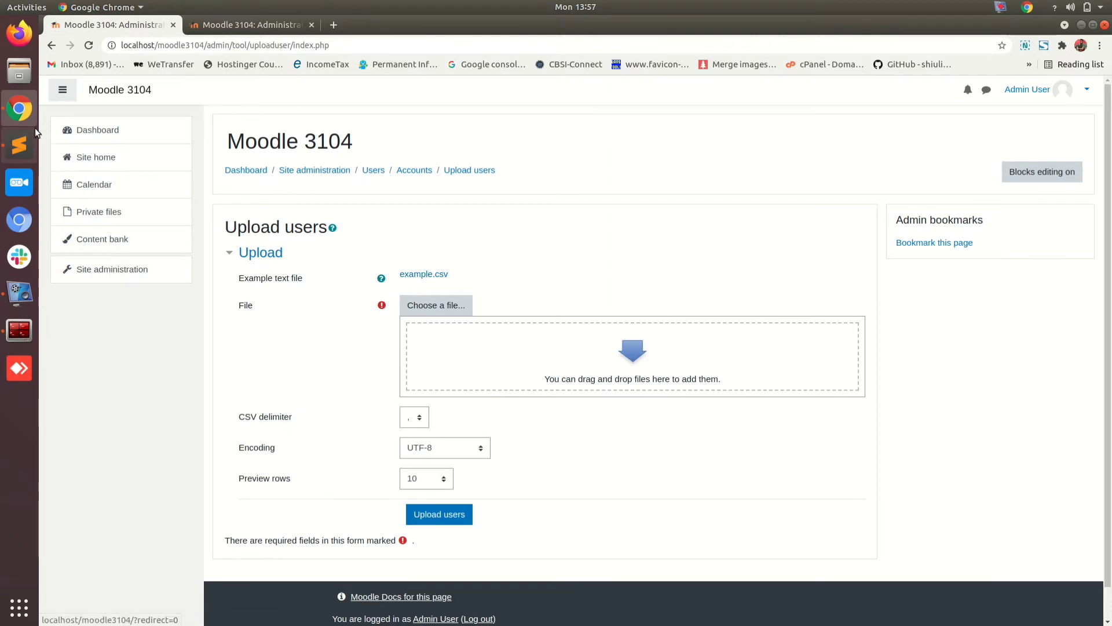
Step: Open the Downloads folder in Files and select student.csv
click(14, 64)
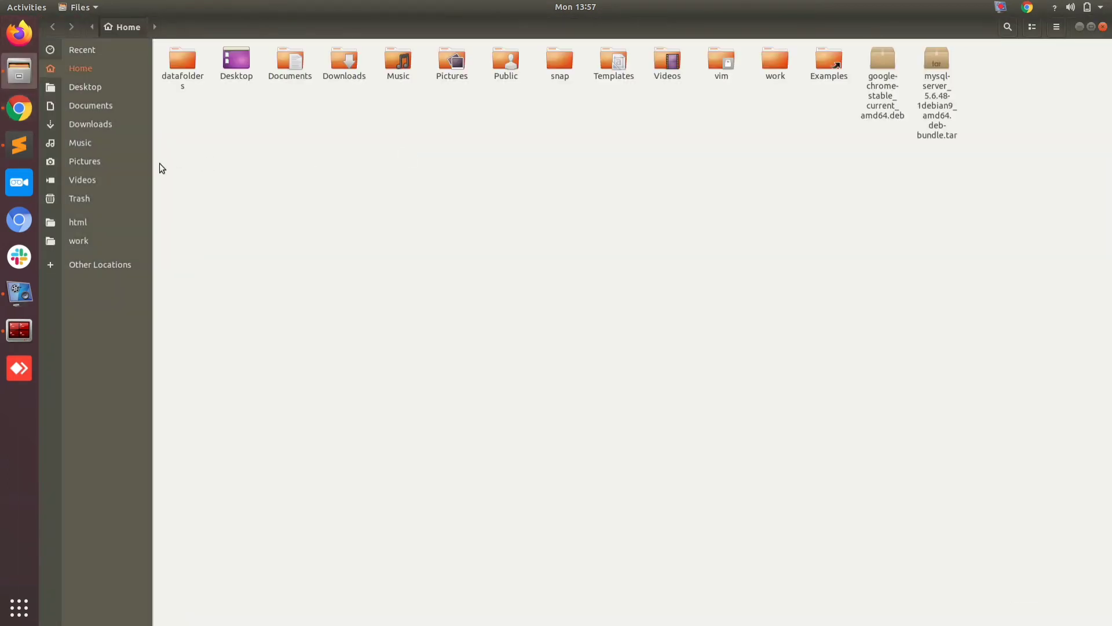
click(92, 125)
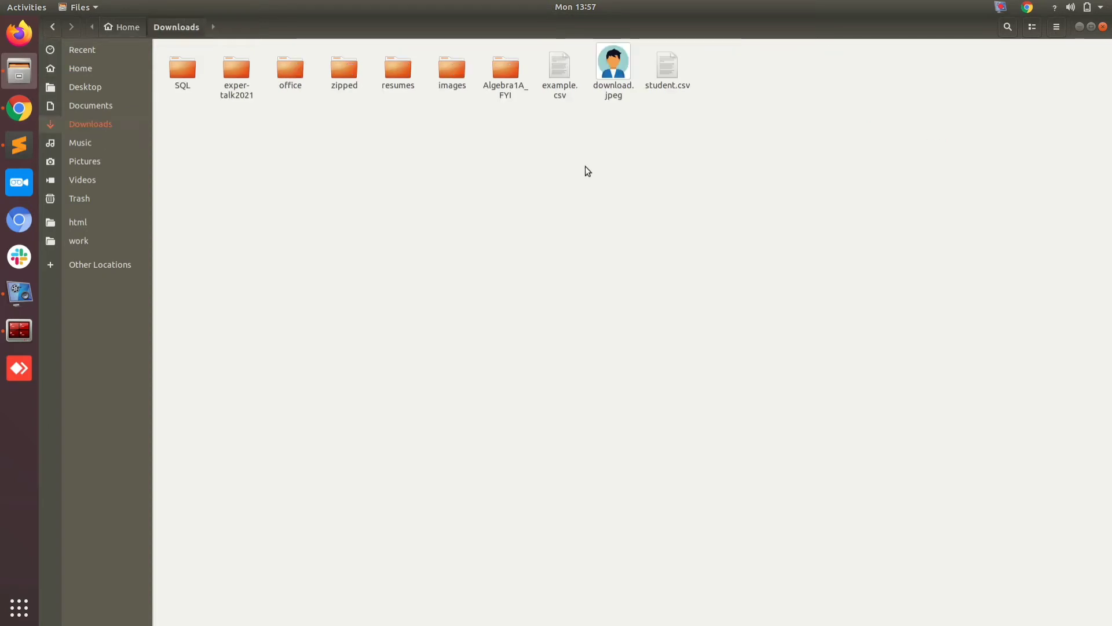
click(666, 75)
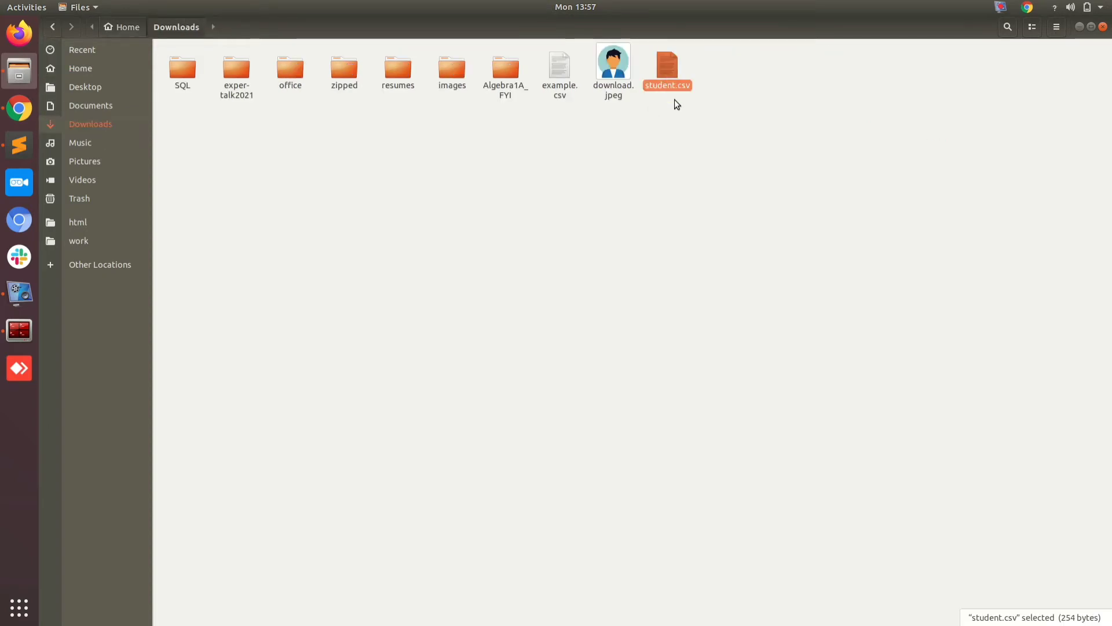
Step: Open student.csv in LibreOffice Calc with the default import settings
double_click(667, 67)
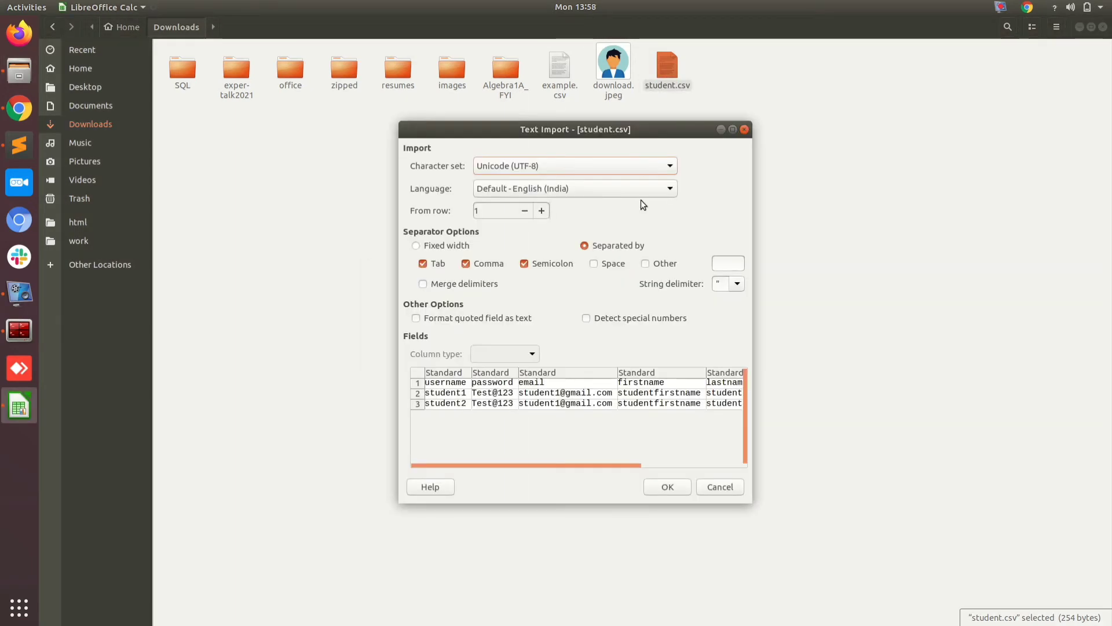
click(667, 487)
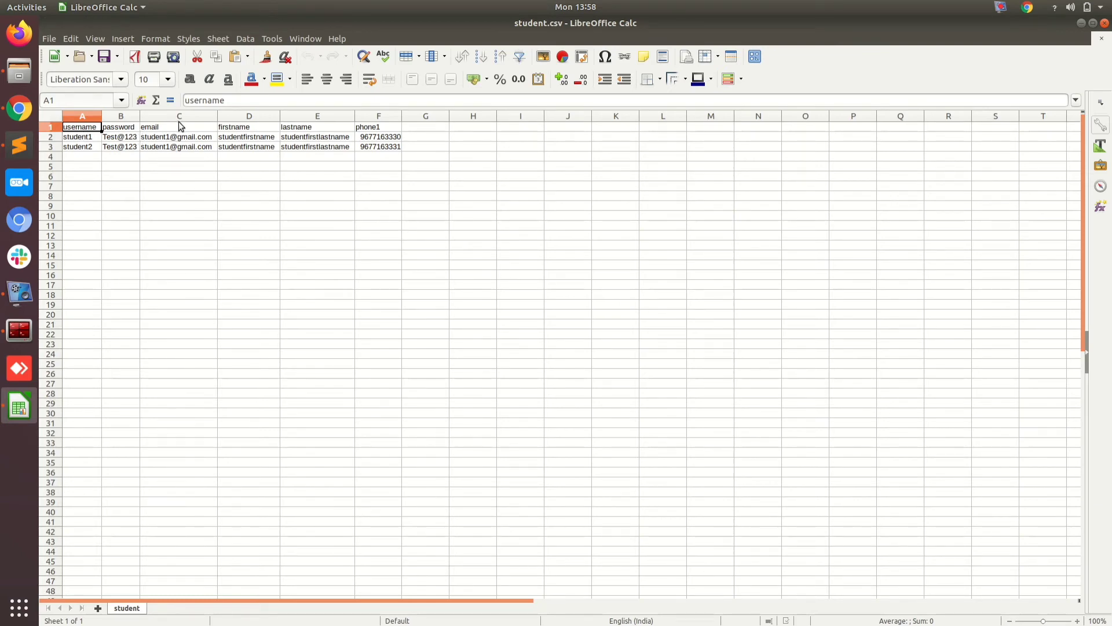
click(240, 124)
click(321, 130)
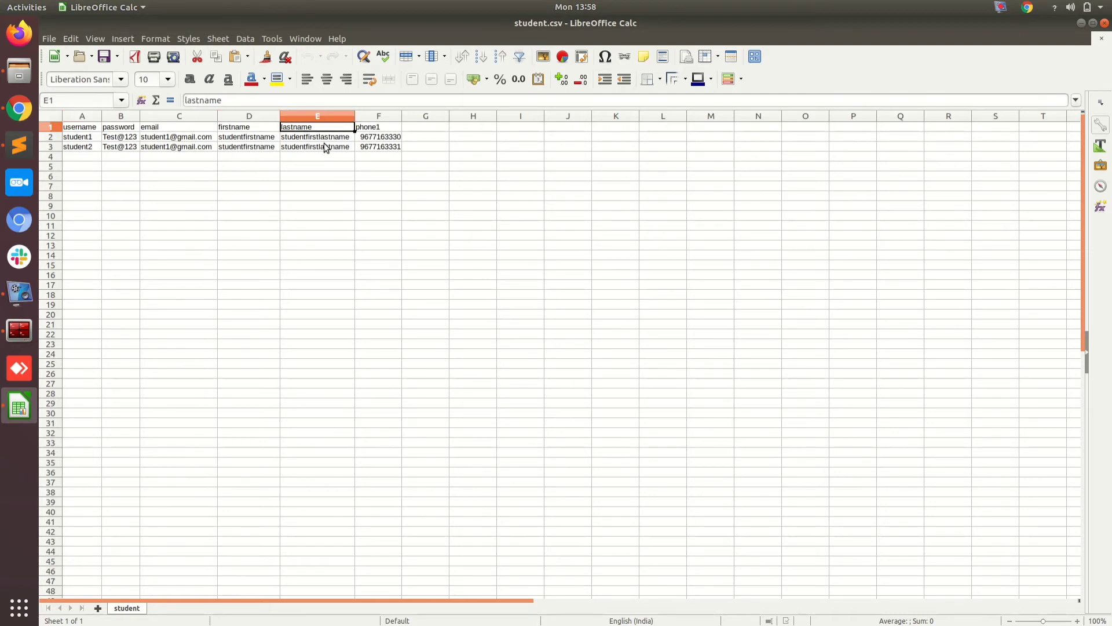
click(435, 127)
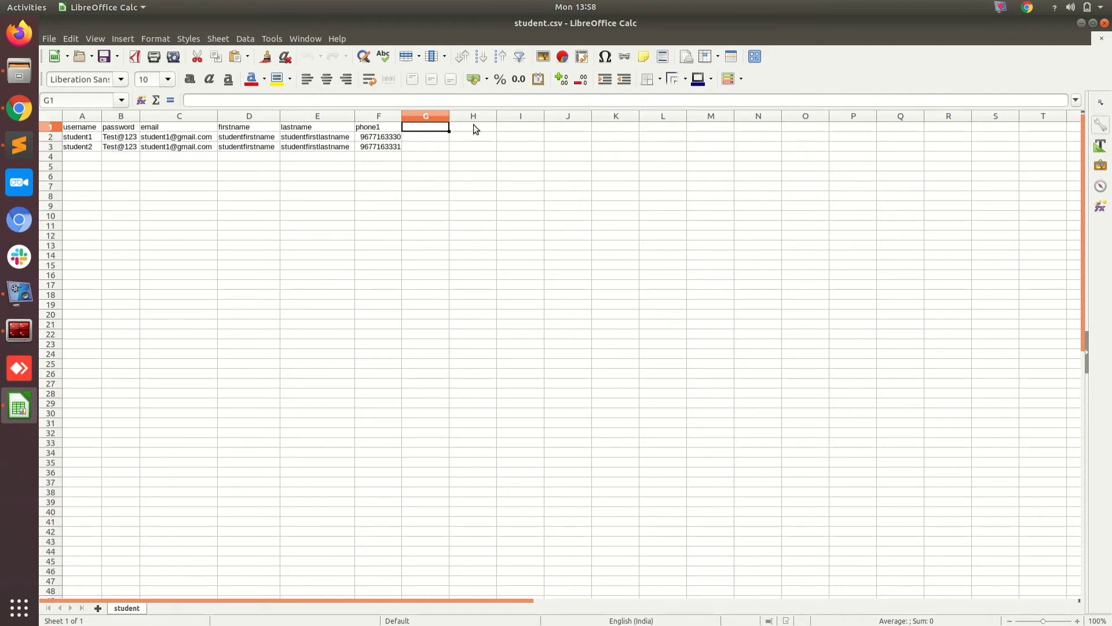
Step: Review the password, phone1, username, email, firstname and lastname columns and both students' values
click(126, 129)
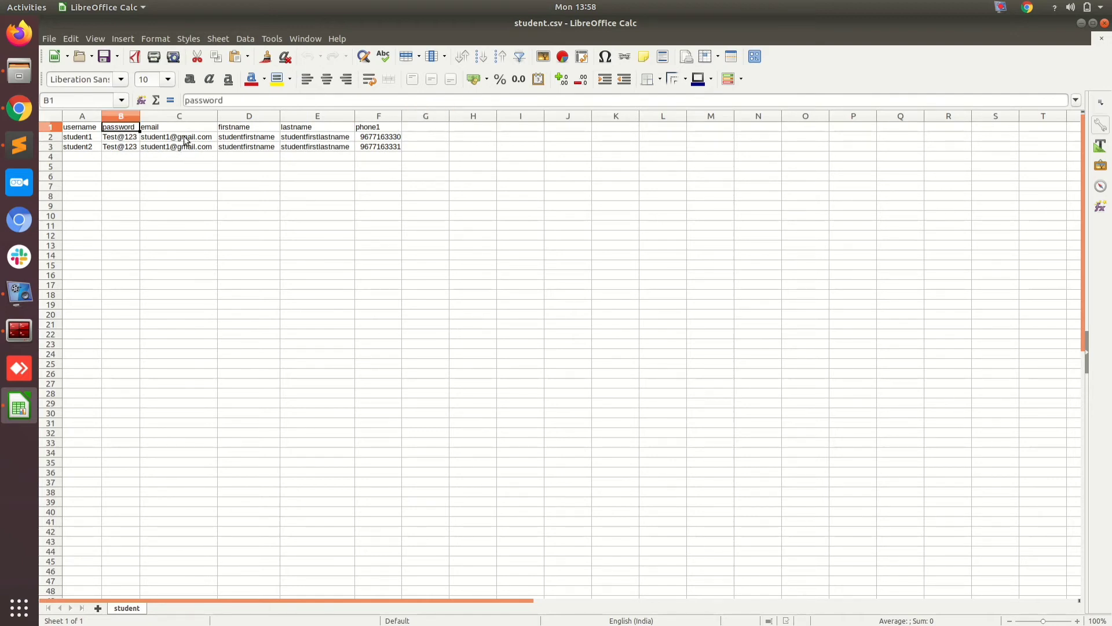
click(384, 114)
click(380, 126)
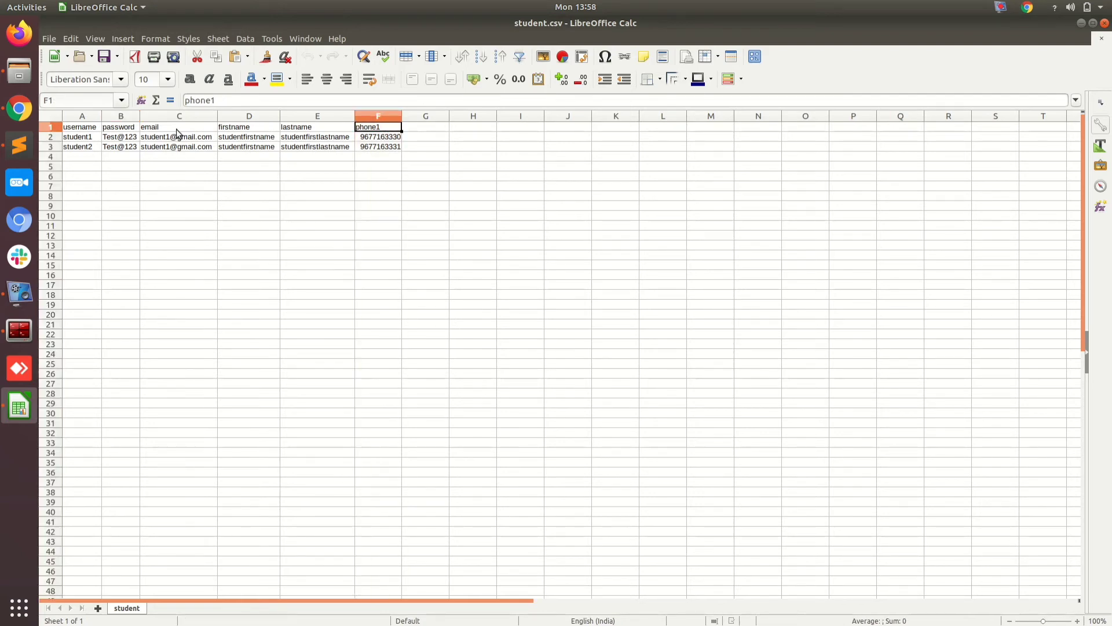
click(82, 128)
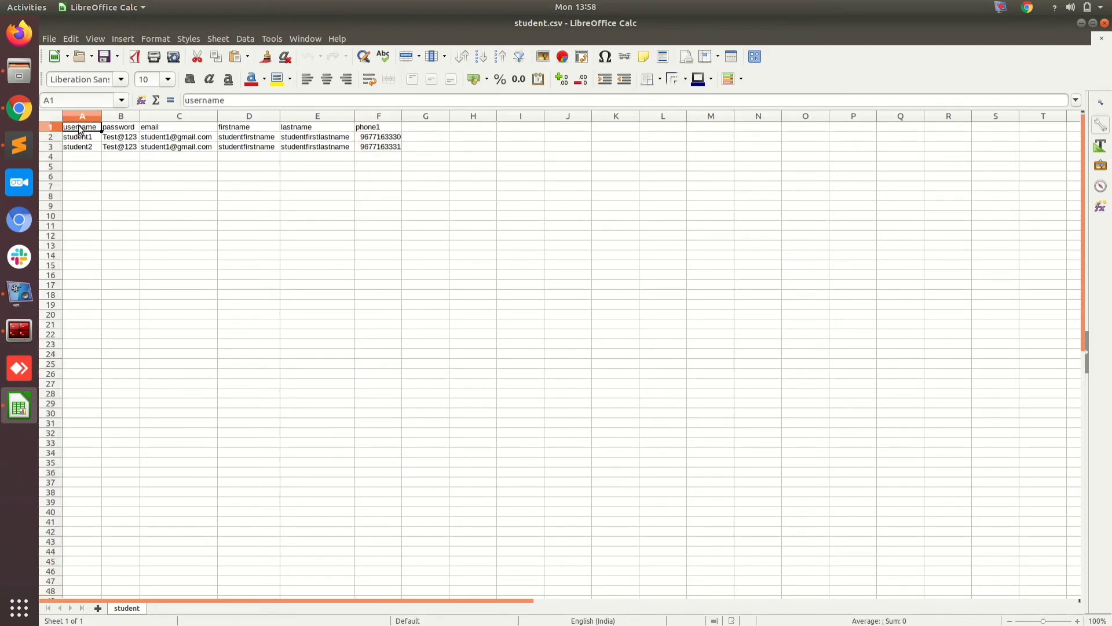
click(195, 127)
click(250, 129)
click(314, 127)
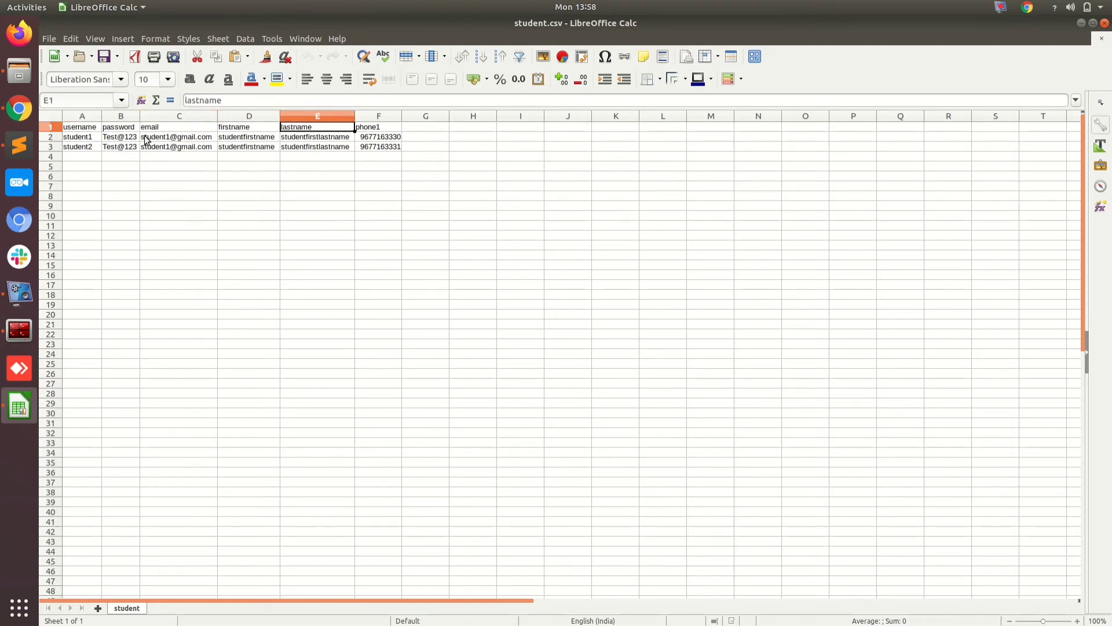
click(89, 140)
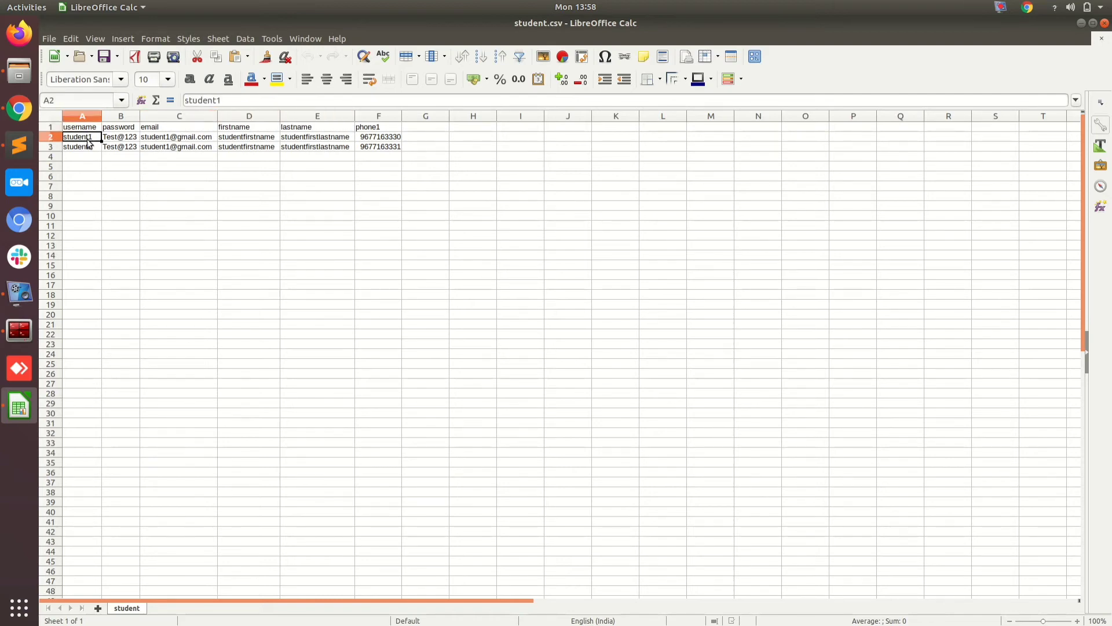
click(90, 147)
click(136, 138)
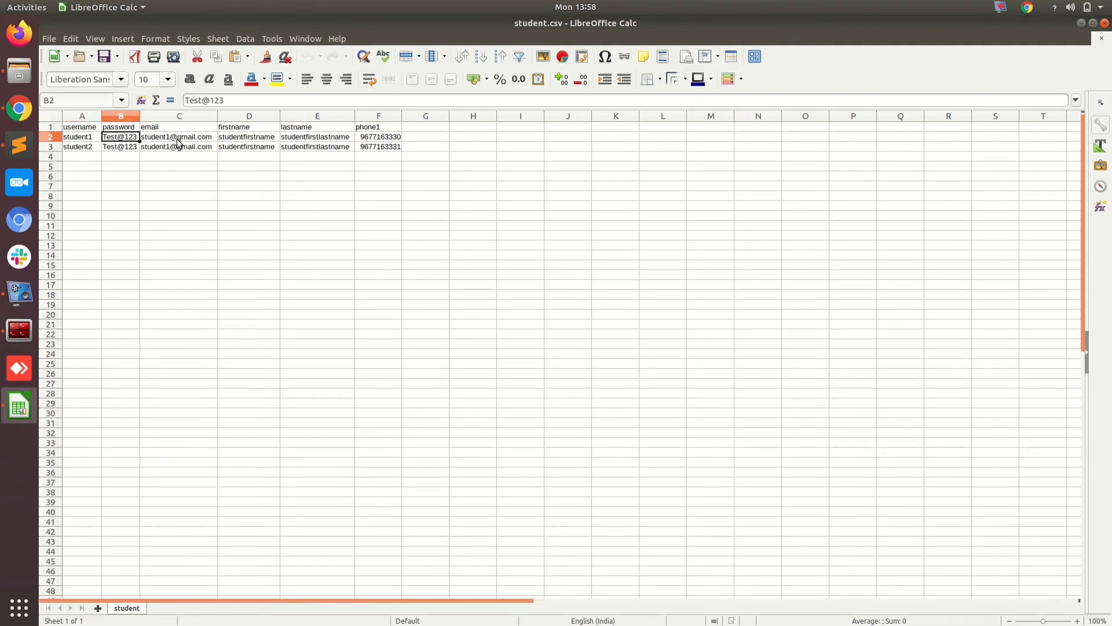
click(158, 142)
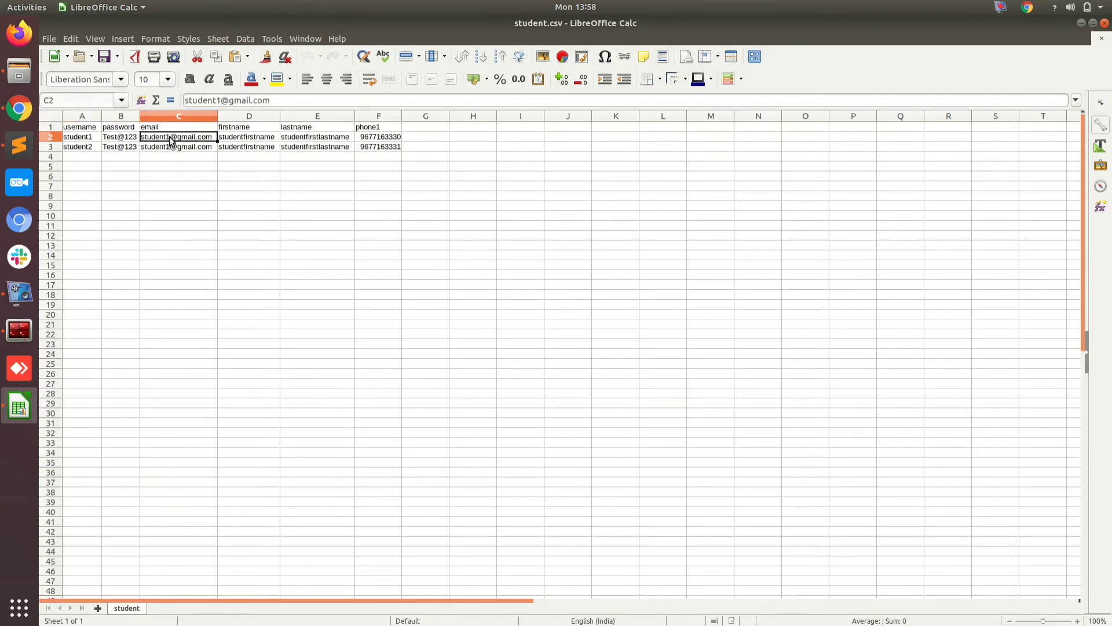
double_click(168, 147)
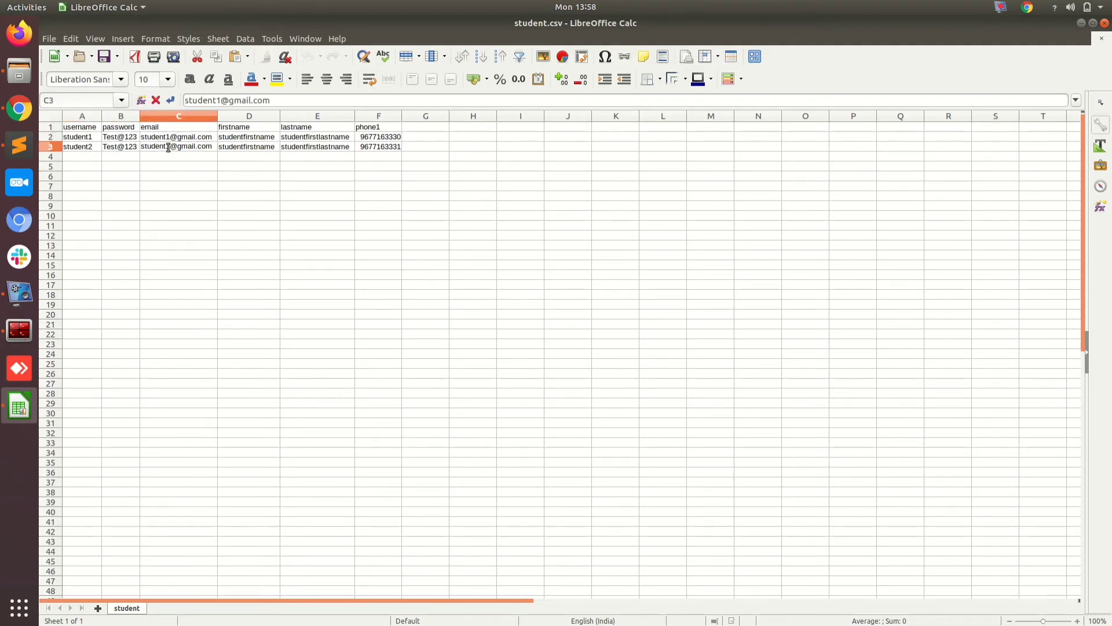
key(BackSpace)
text(2)
click(169, 168)
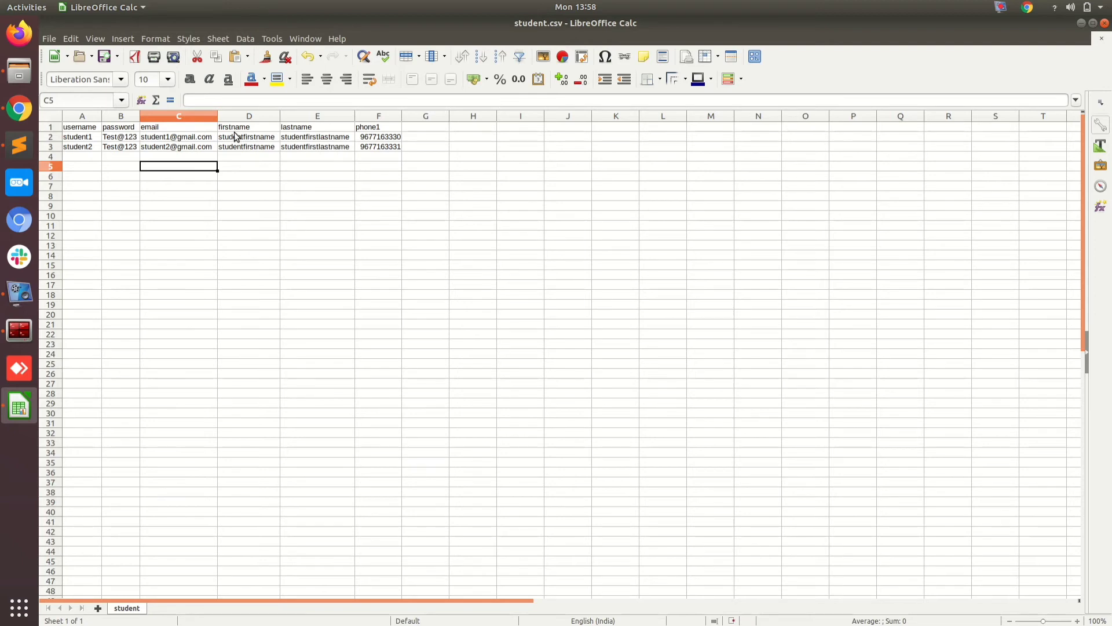
Step: Change student2's first name to studensecon
double_click(237, 147)
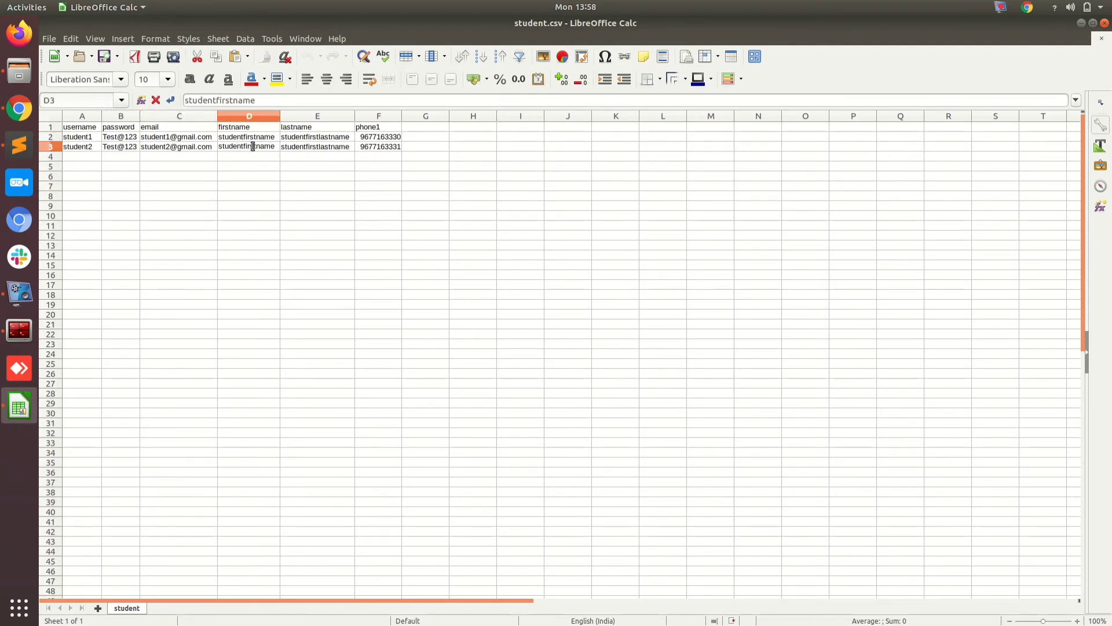
key(BackSpace)
key(BackSpace)
key(BackSpace)
key(BackSpace)
key(BackSpace)
key(BackSpace)
text(secon)
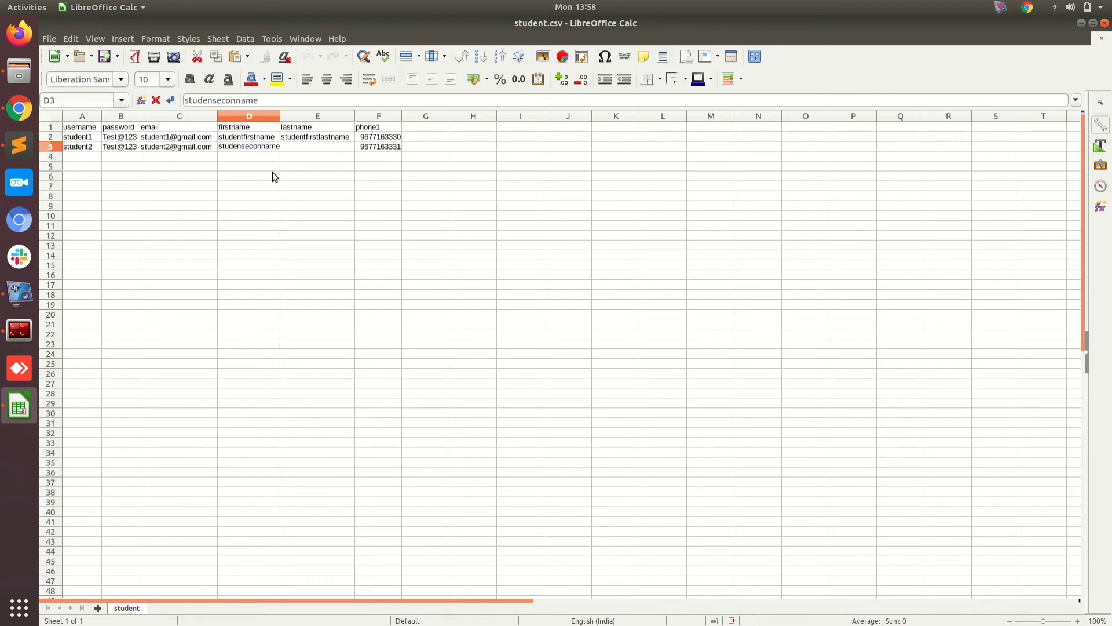
key(Delete)
key(Delete)
key(Delete)
click(306, 136)
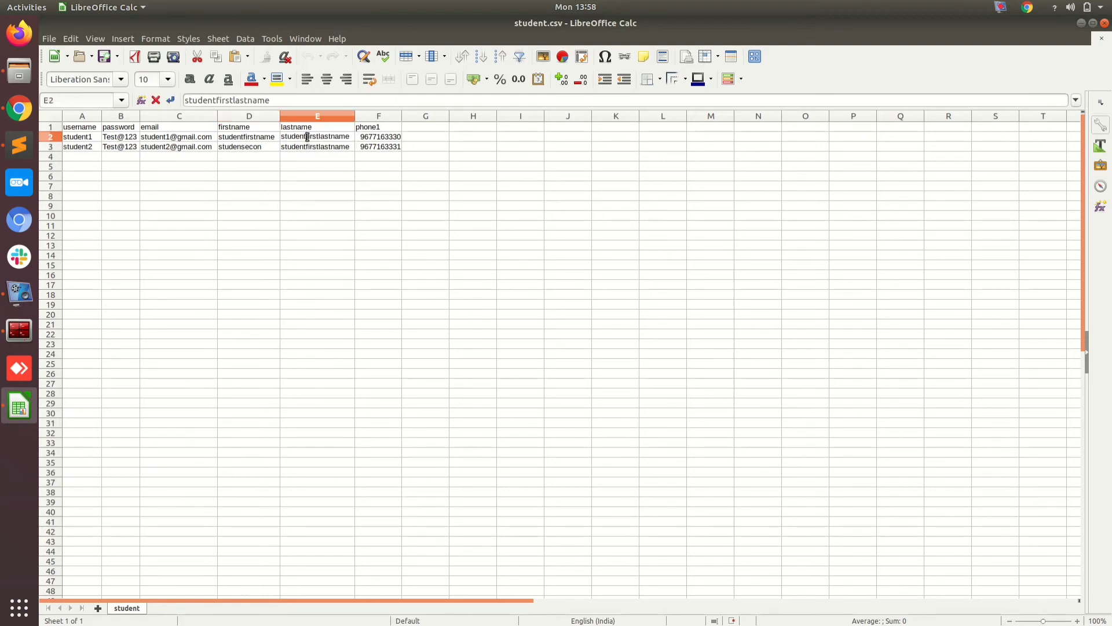
Step: Set the last names to 1st and 2nd, then check student2's username and email
double_click(307, 137)
text(1st)
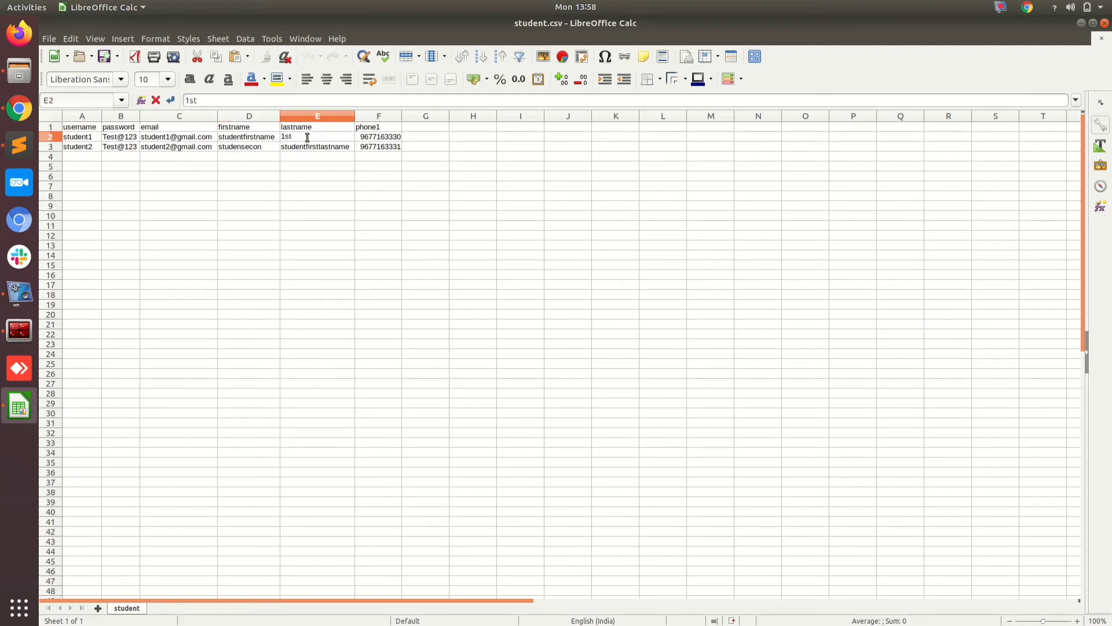
double_click(312, 147)
text(2n)
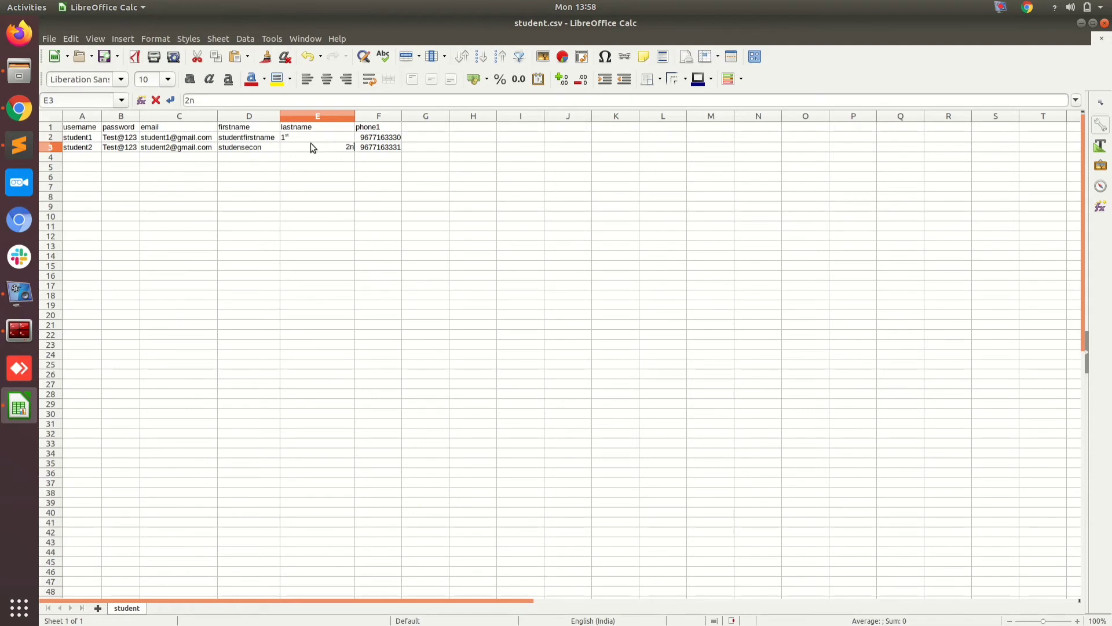
text(d)
click(310, 168)
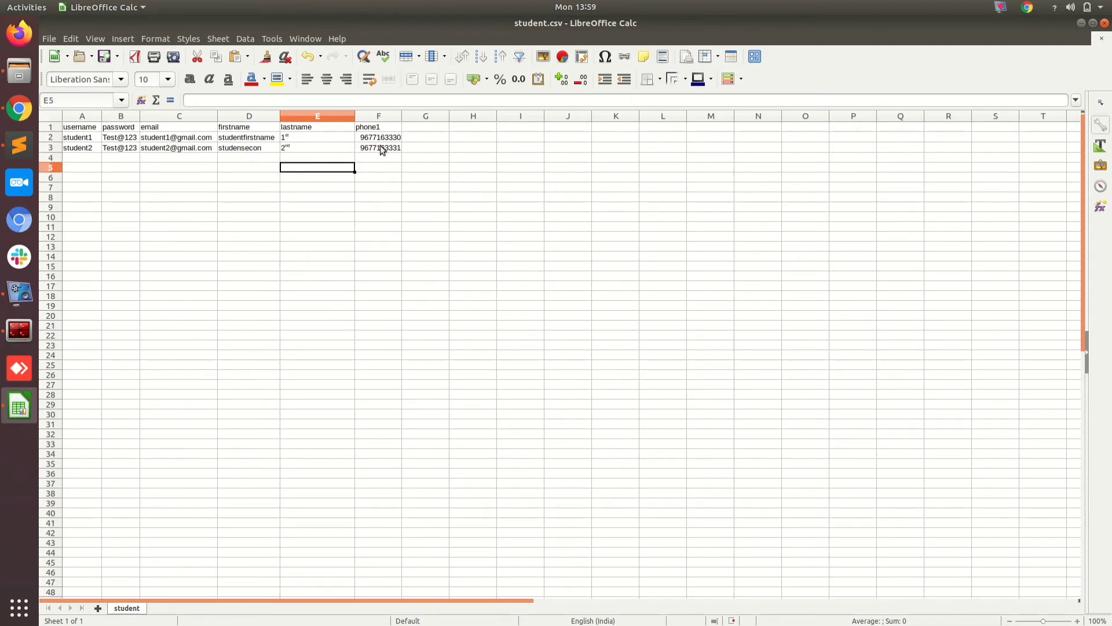
click(88, 150)
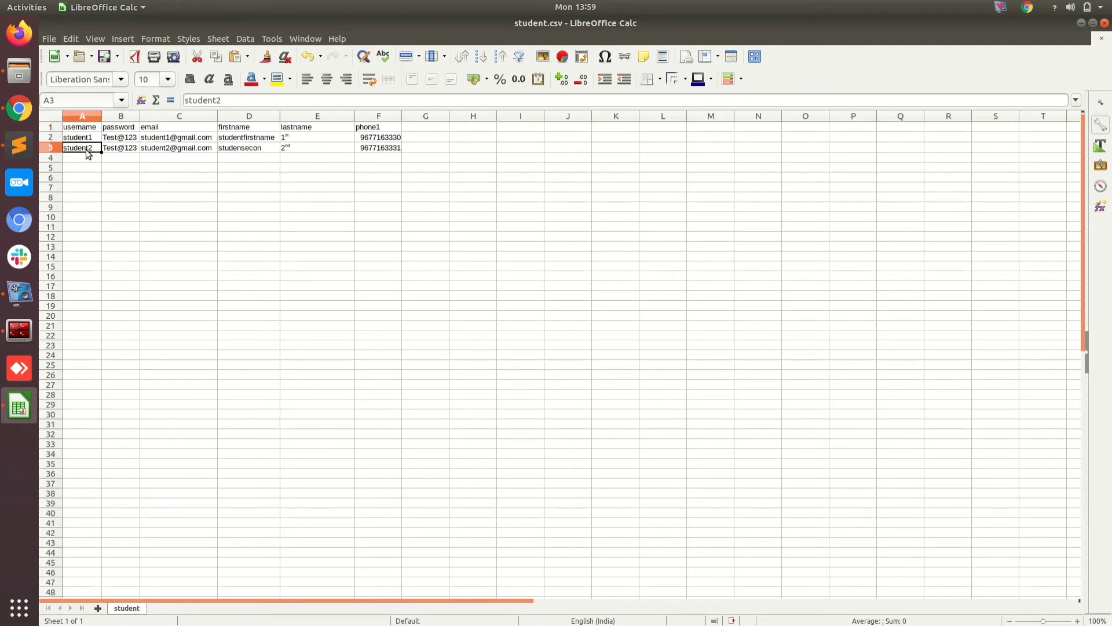
click(170, 151)
click(268, 186)
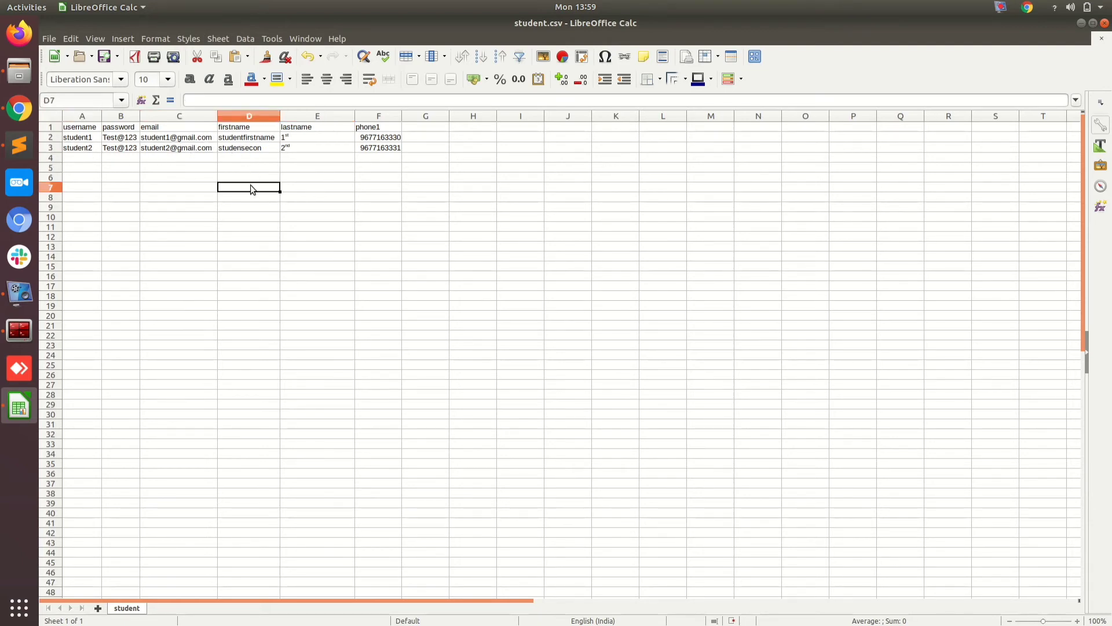
Step: Save the sheet as student in Text CSV format, replacing student.csv in Downloads
click(50, 40)
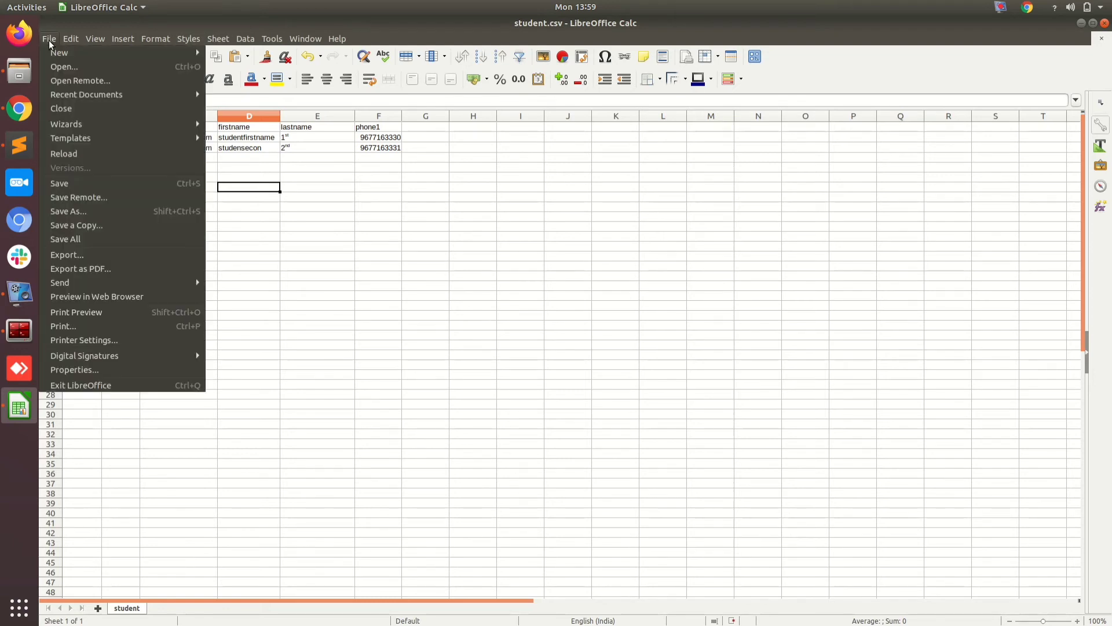
click(81, 210)
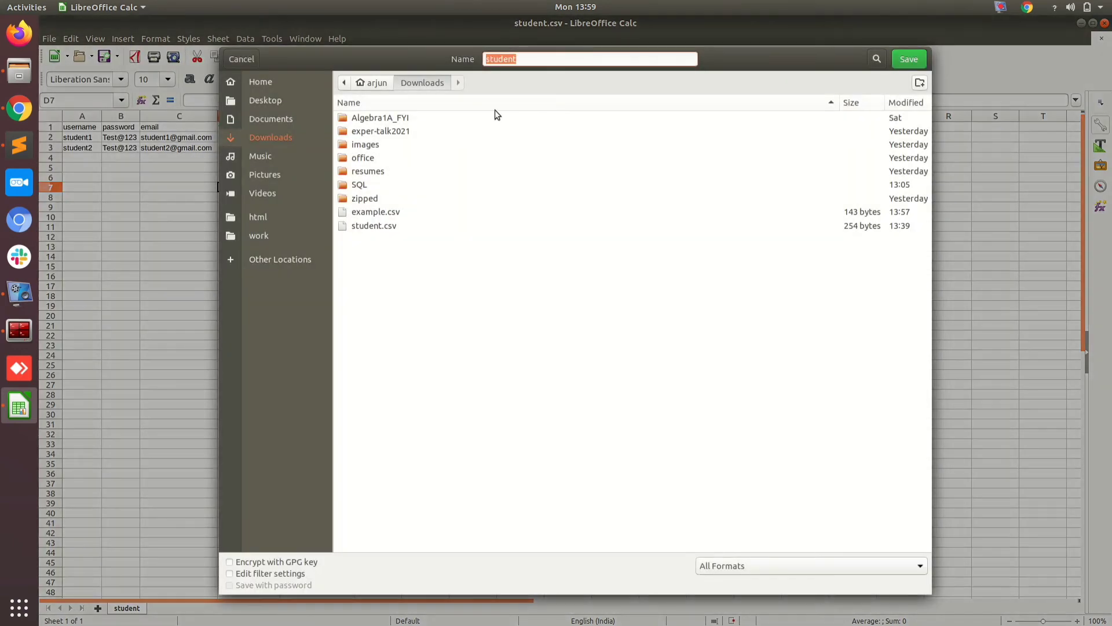
click(519, 60)
click(728, 566)
scroll(703, 588, down, 2)
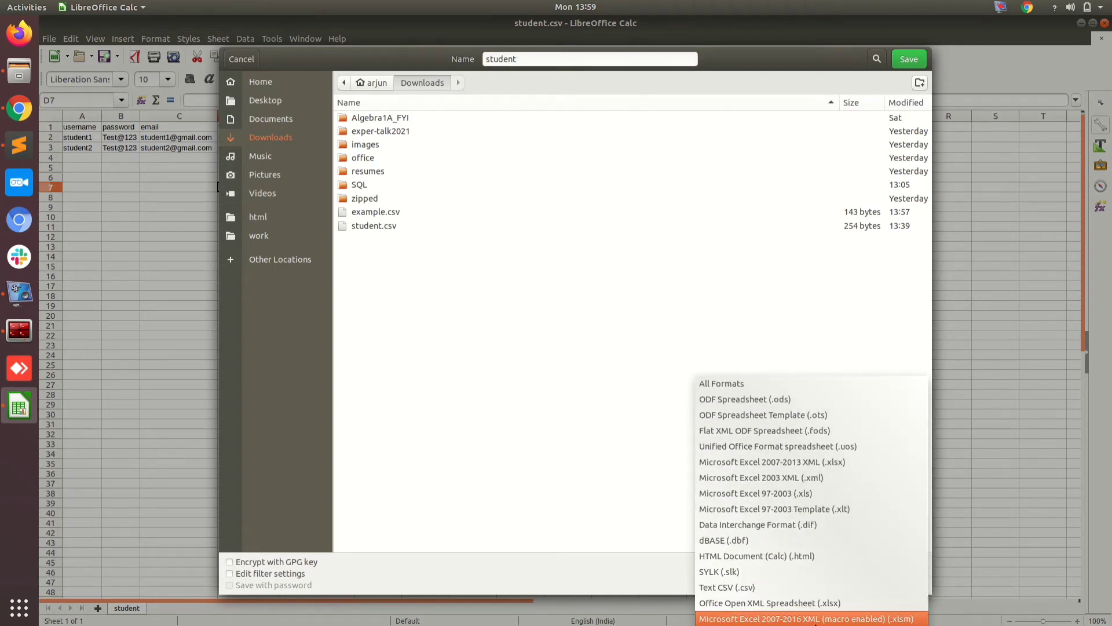
click(756, 589)
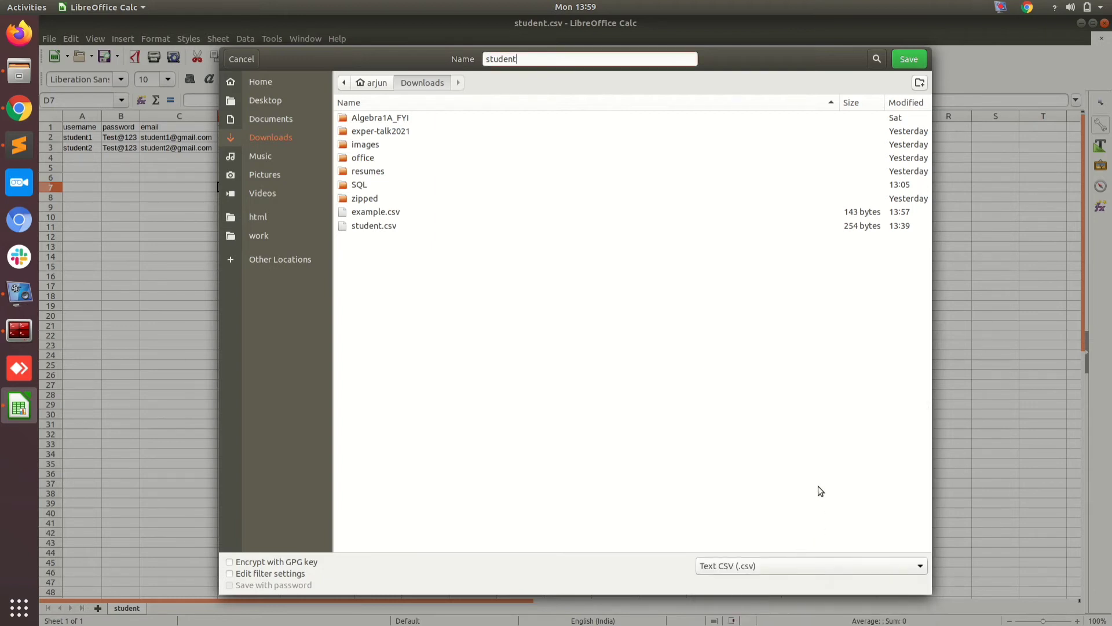
click(909, 58)
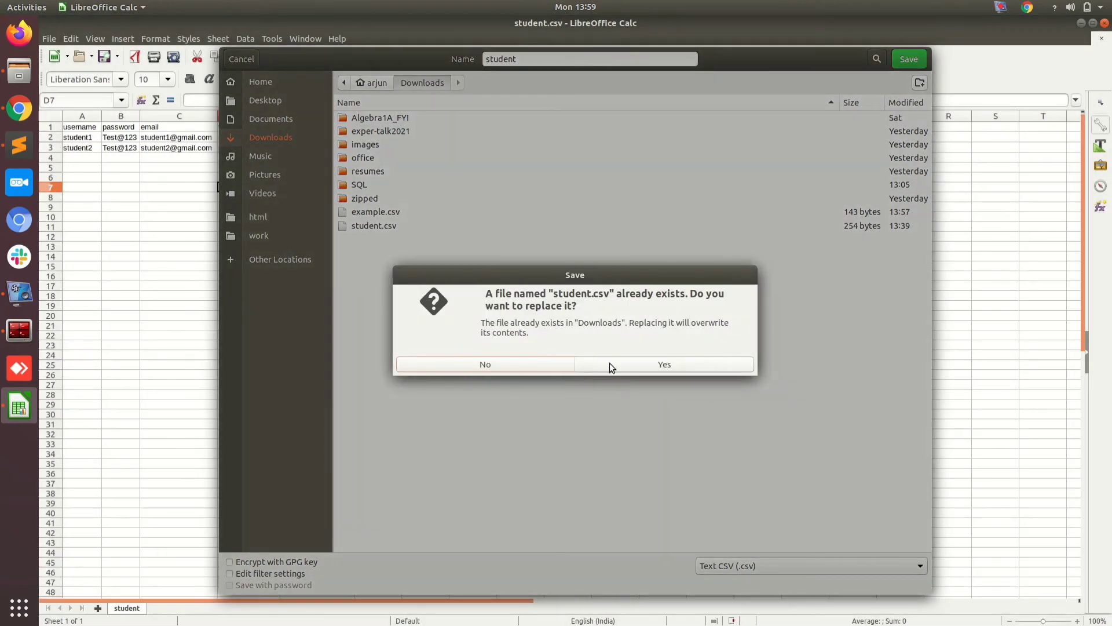
click(609, 362)
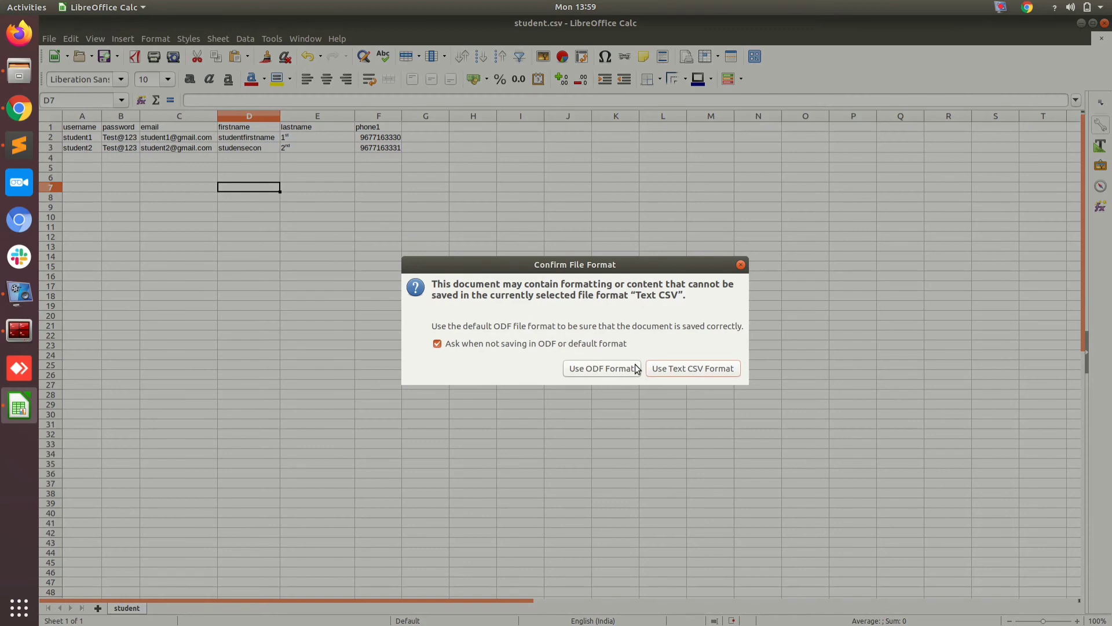
click(676, 368)
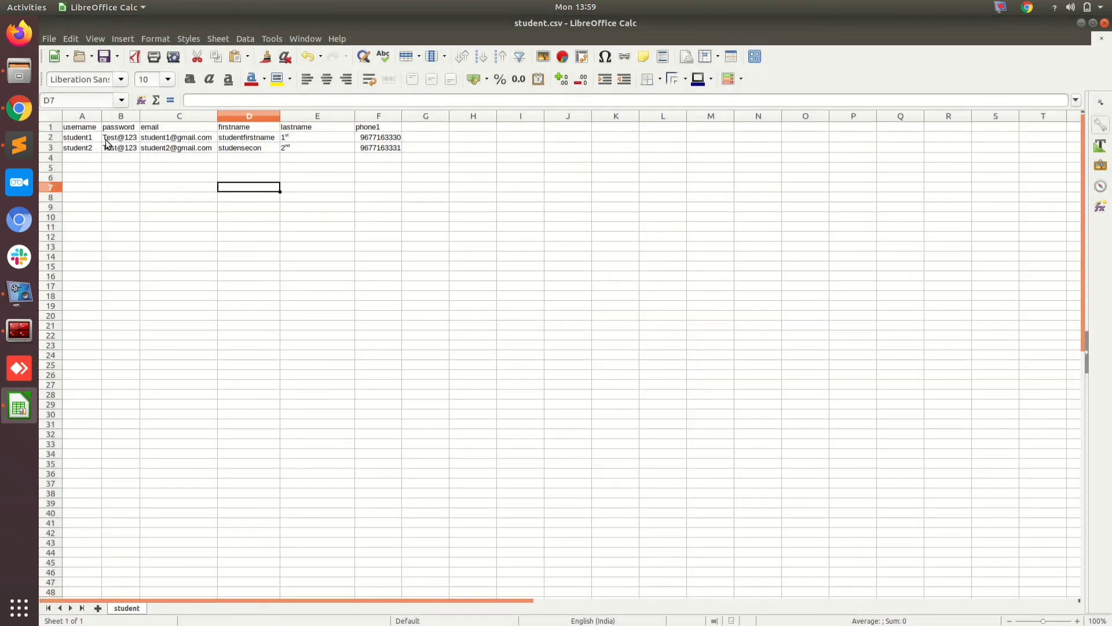
click(87, 139)
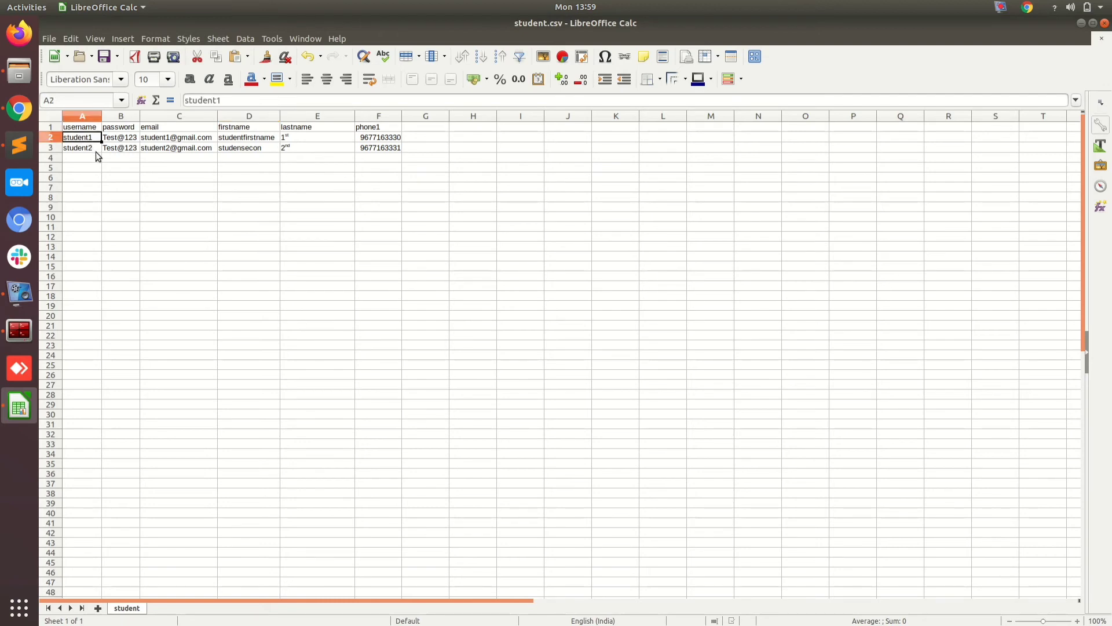
click(95, 149)
click(120, 155)
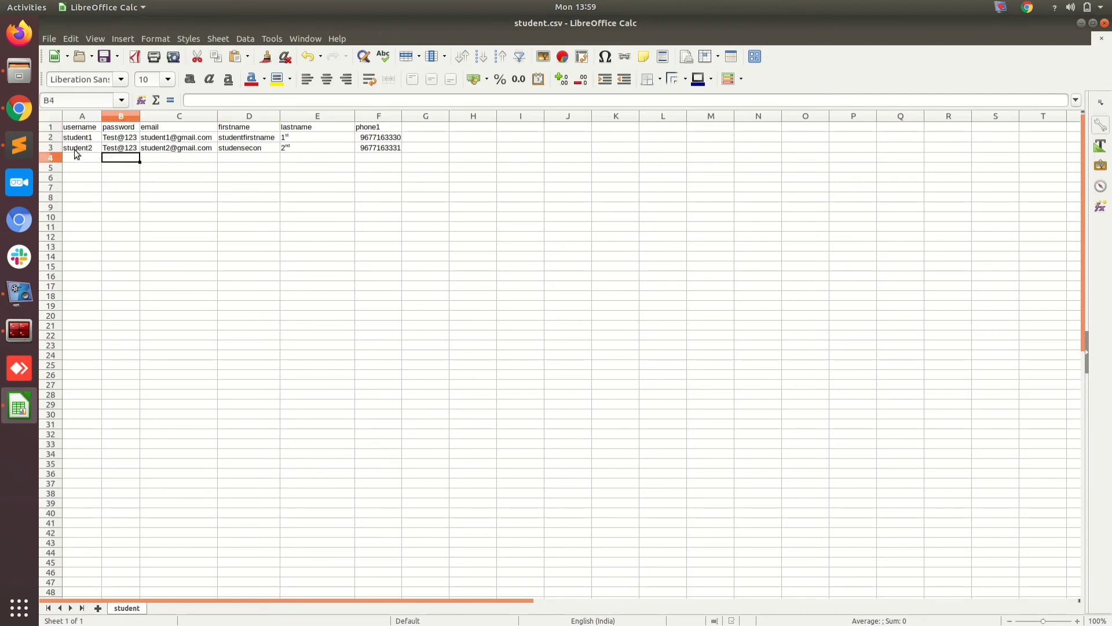
scroll(95, 269, down, 12)
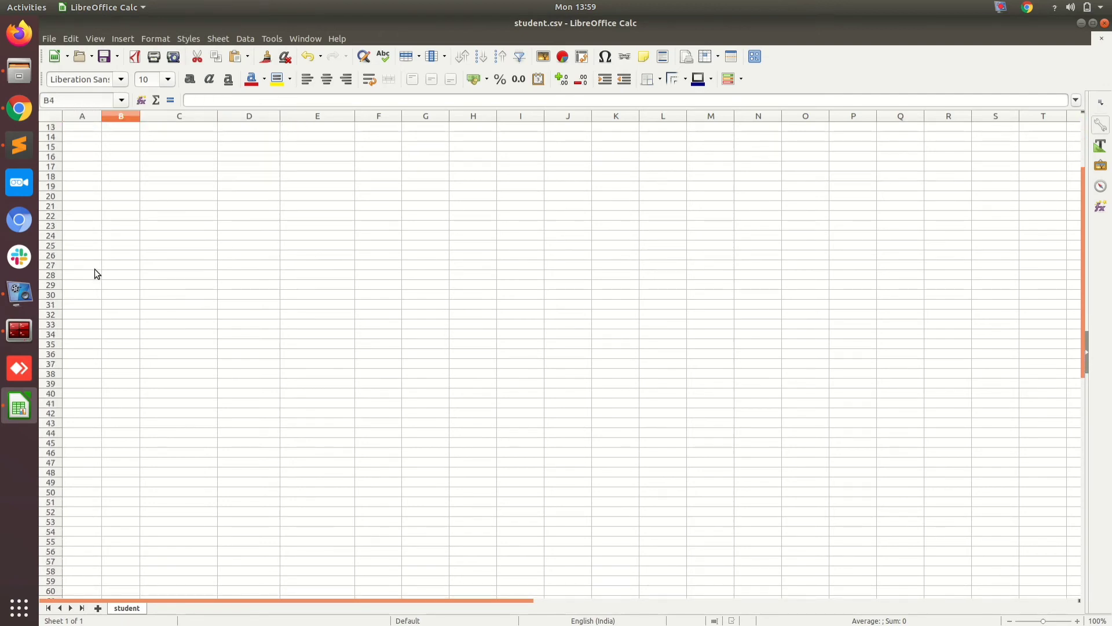
scroll(95, 274, up, 12)
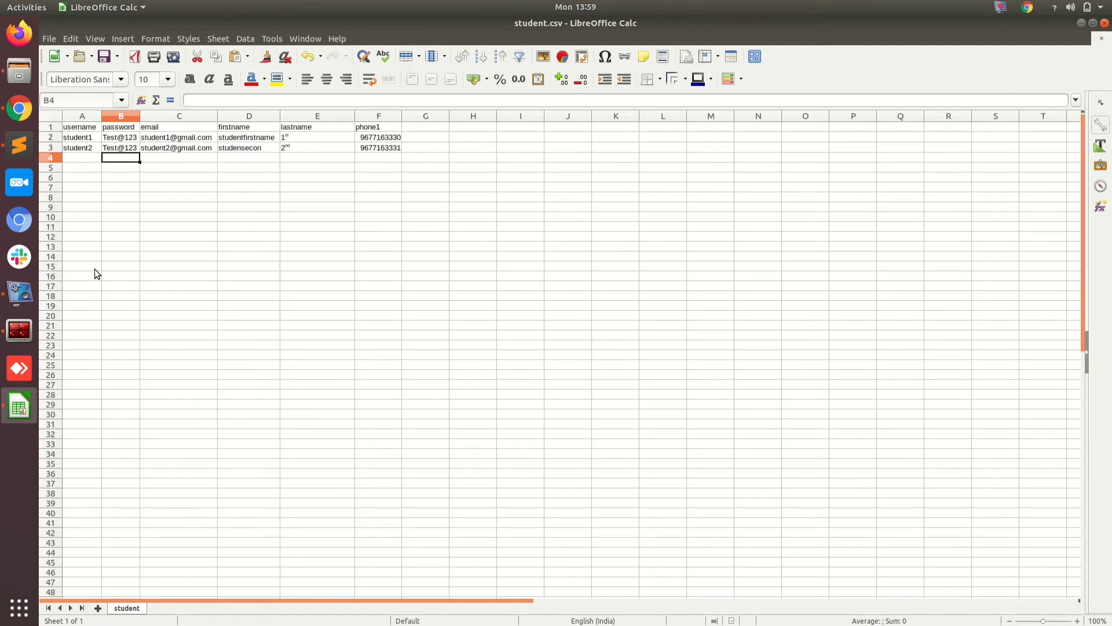
click(115, 325)
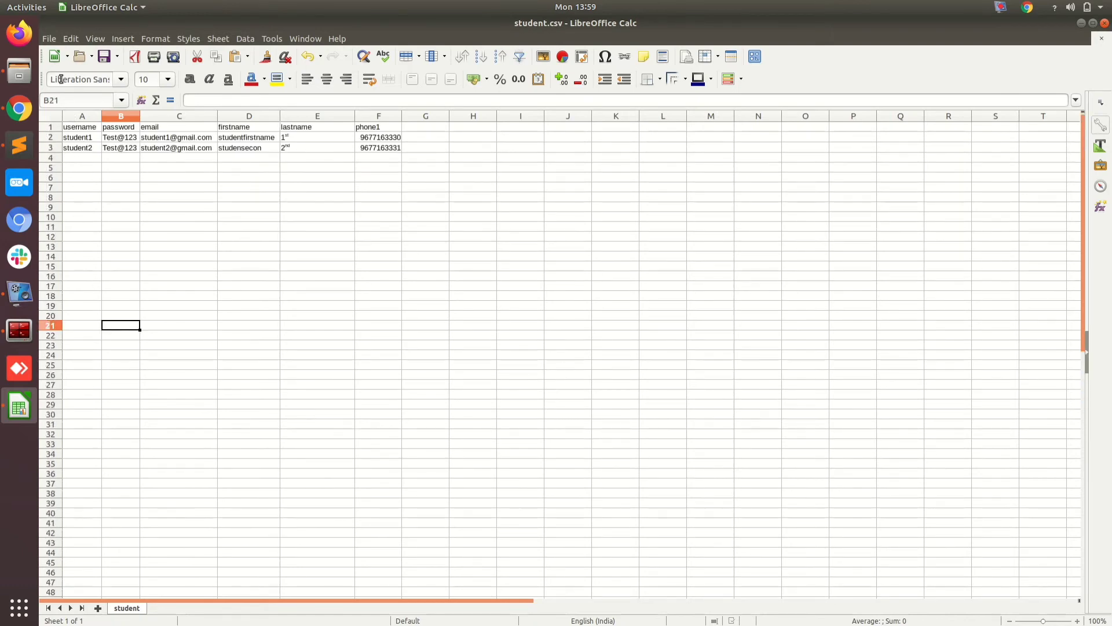
Step: Attach student.csv from Downloads to Moodle's Upload users form
click(20, 103)
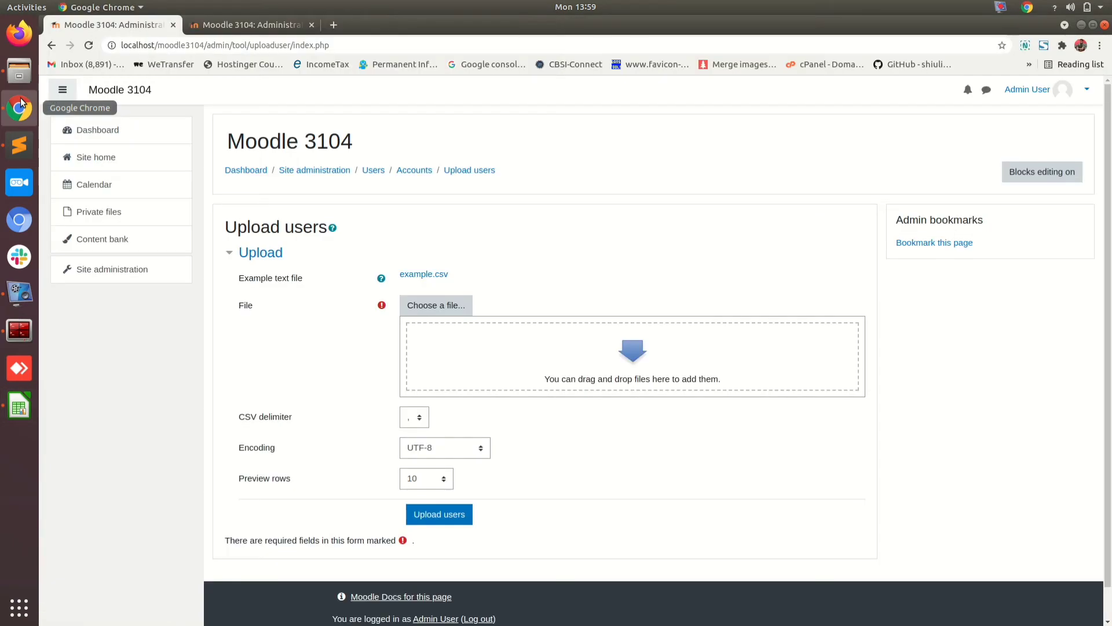
click(439, 309)
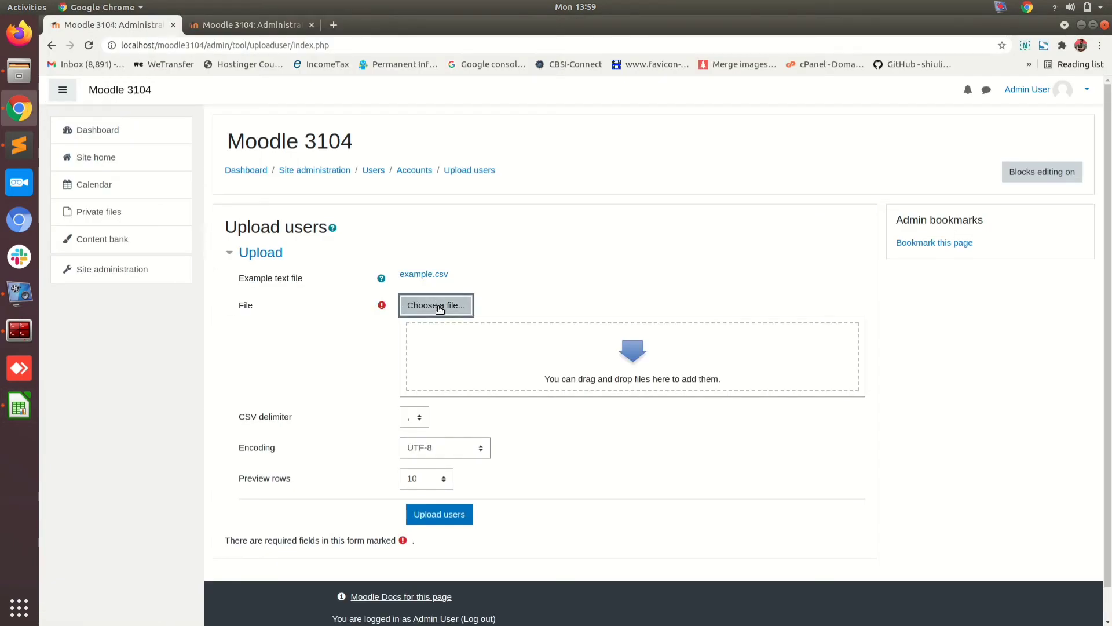
click(507, 314)
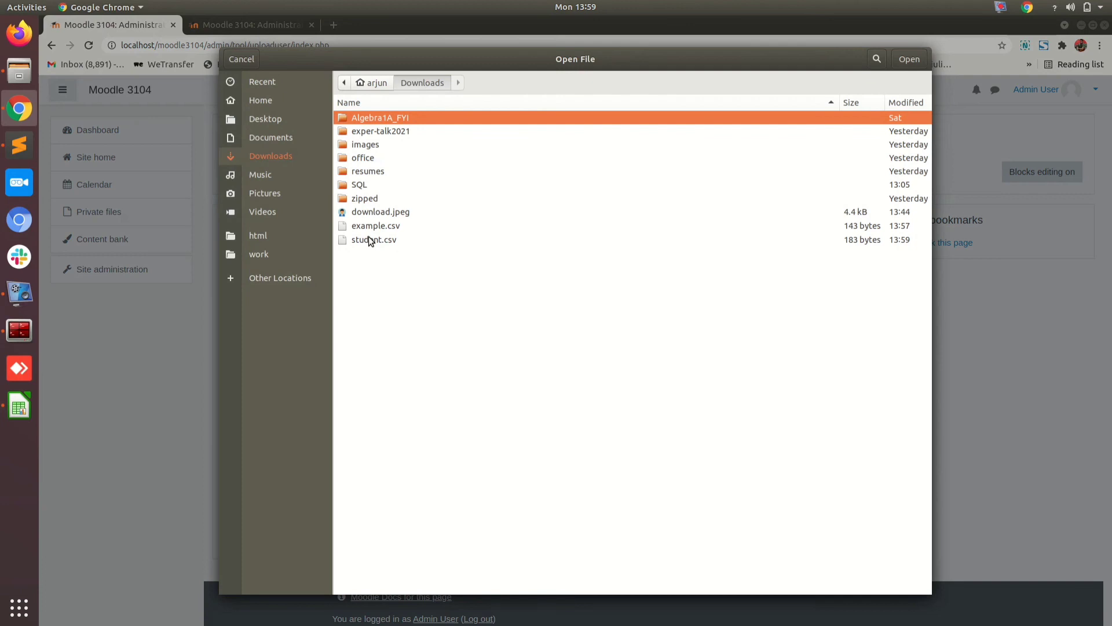
click(367, 240)
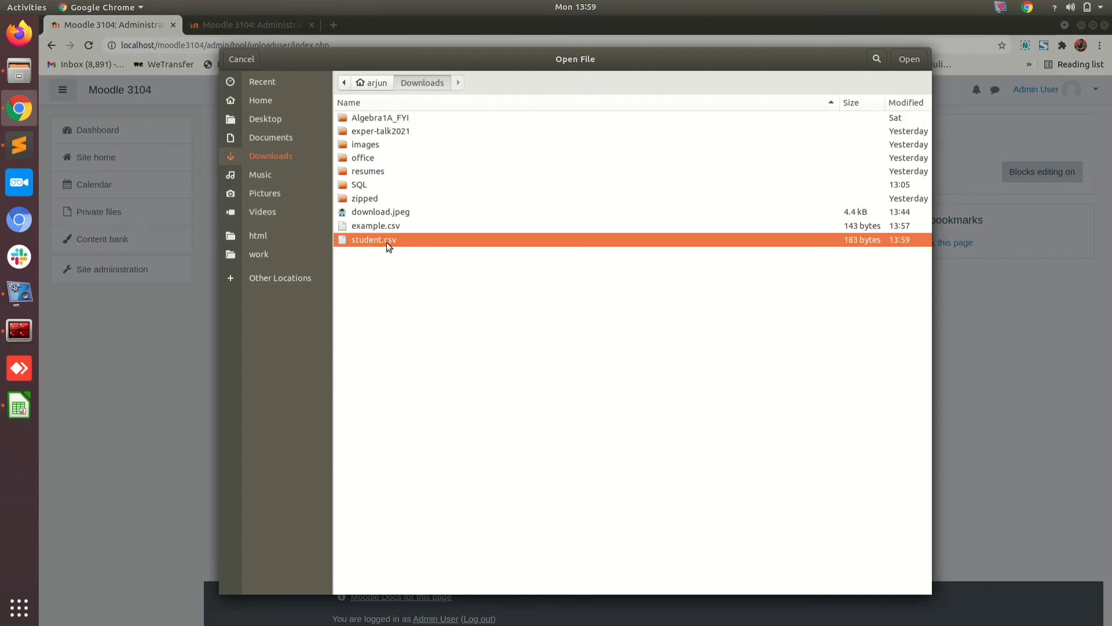
click(907, 60)
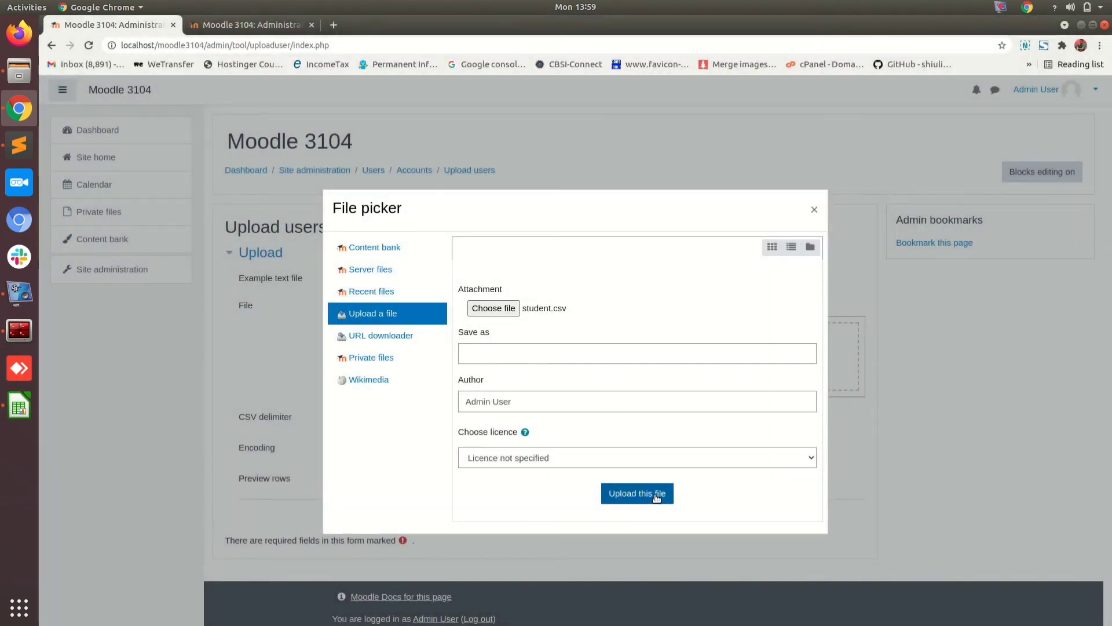
click(656, 497)
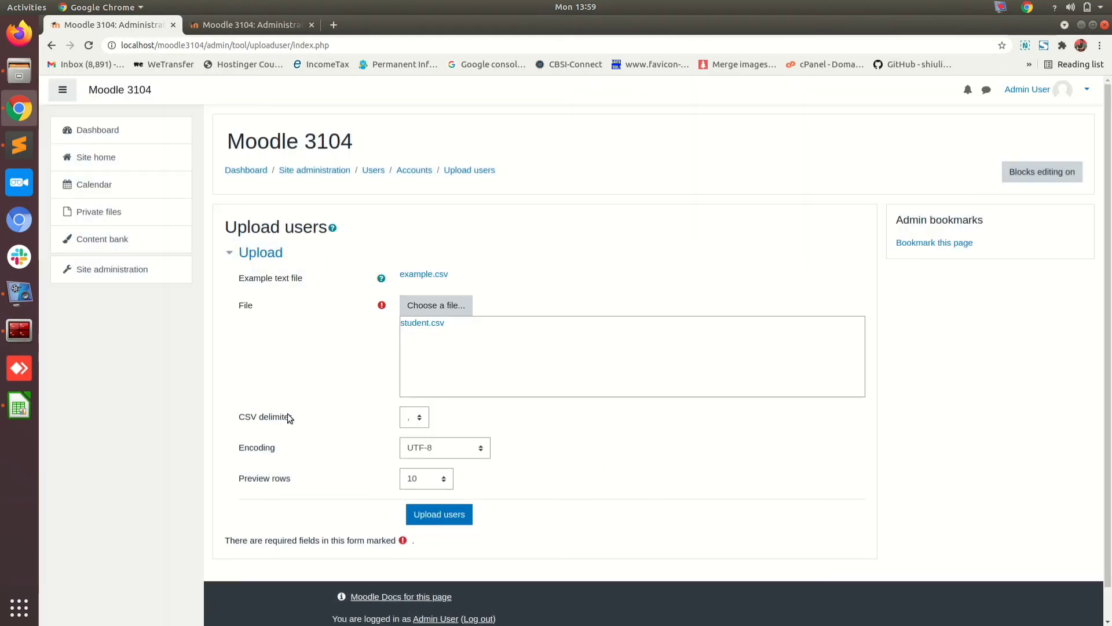
Step: Keep the comma delimiter and submit the file for a preview
click(416, 422)
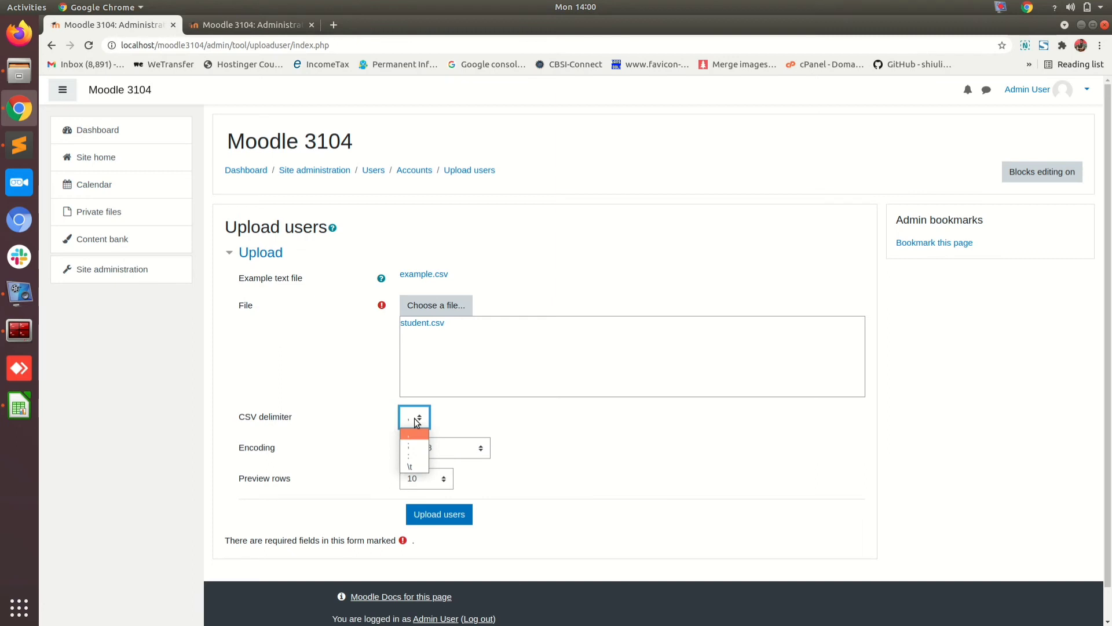
click(415, 421)
click(321, 439)
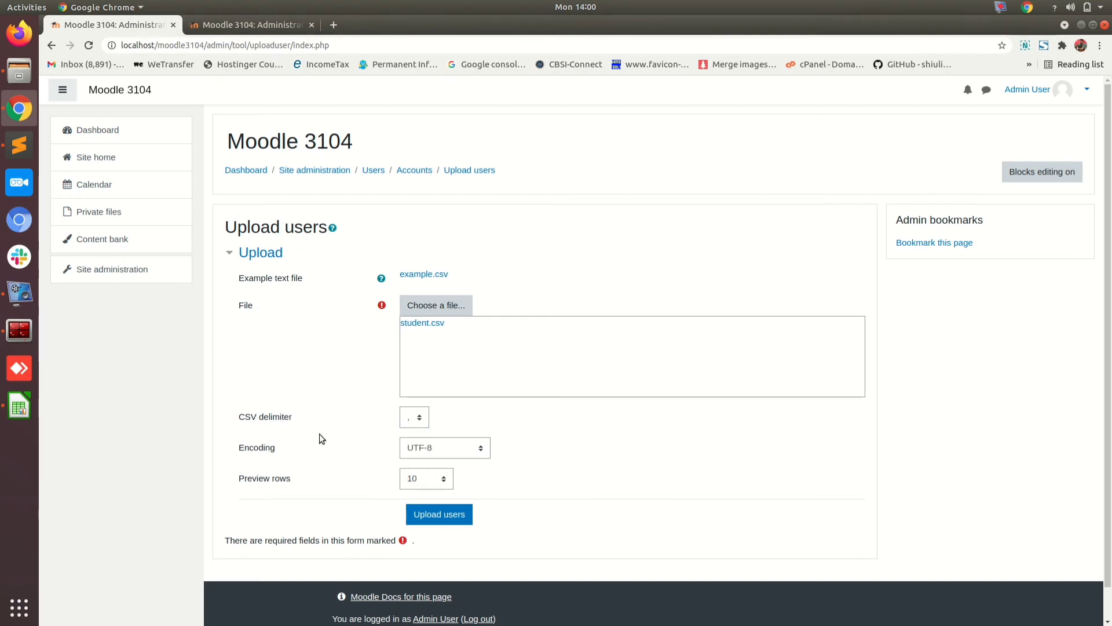
click(436, 514)
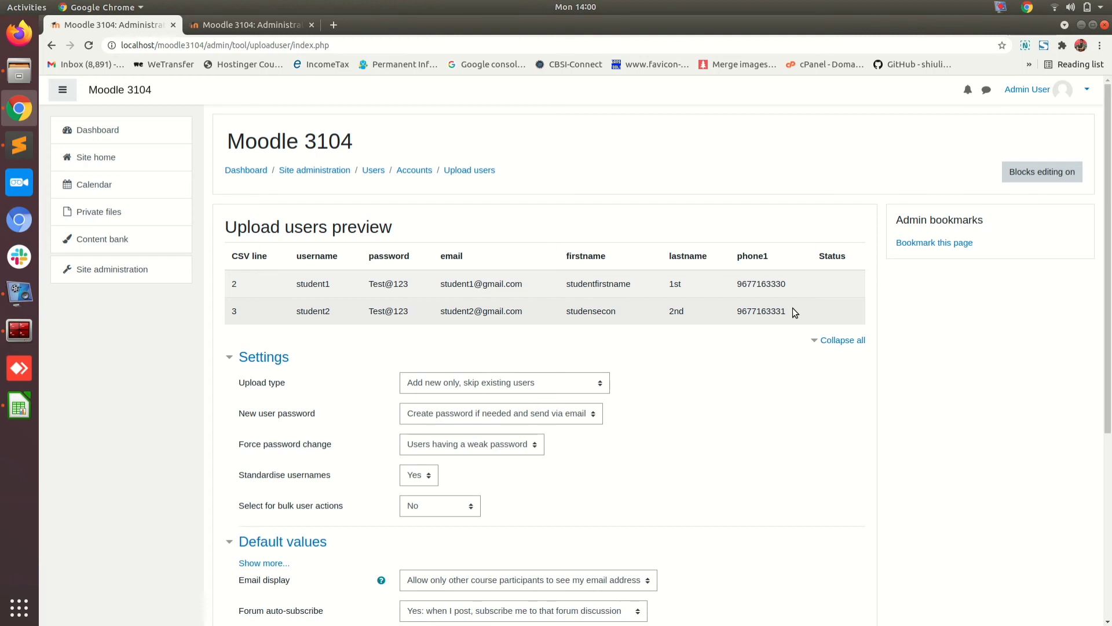
Step: Check student1's and student2's email addresses in the preview table
drag(534, 283, 439, 285)
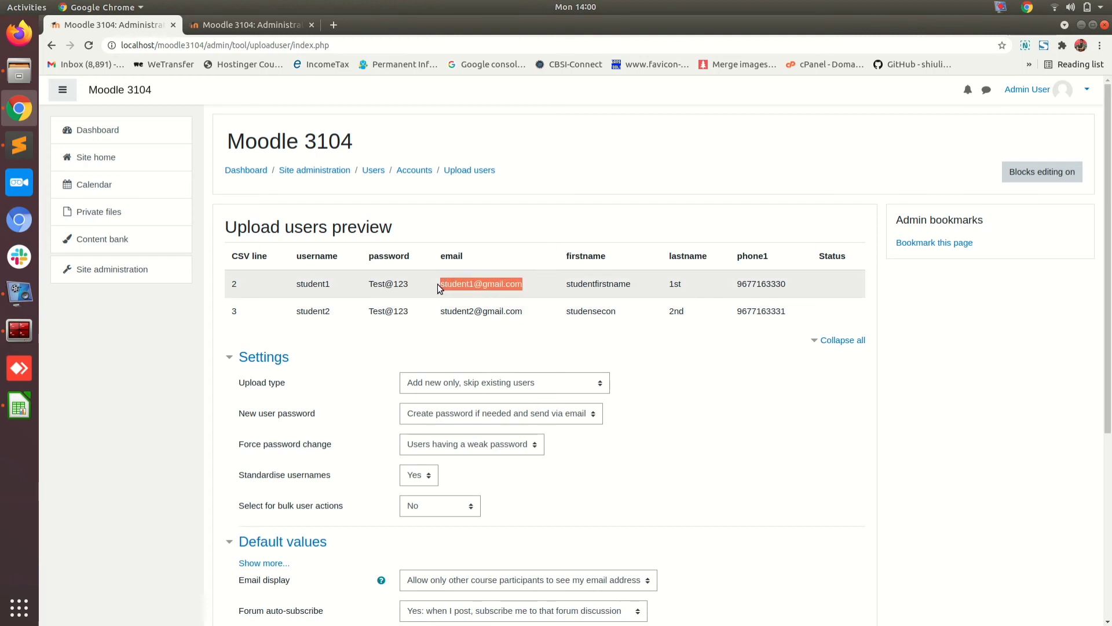
click(505, 318)
drag(523, 312, 436, 311)
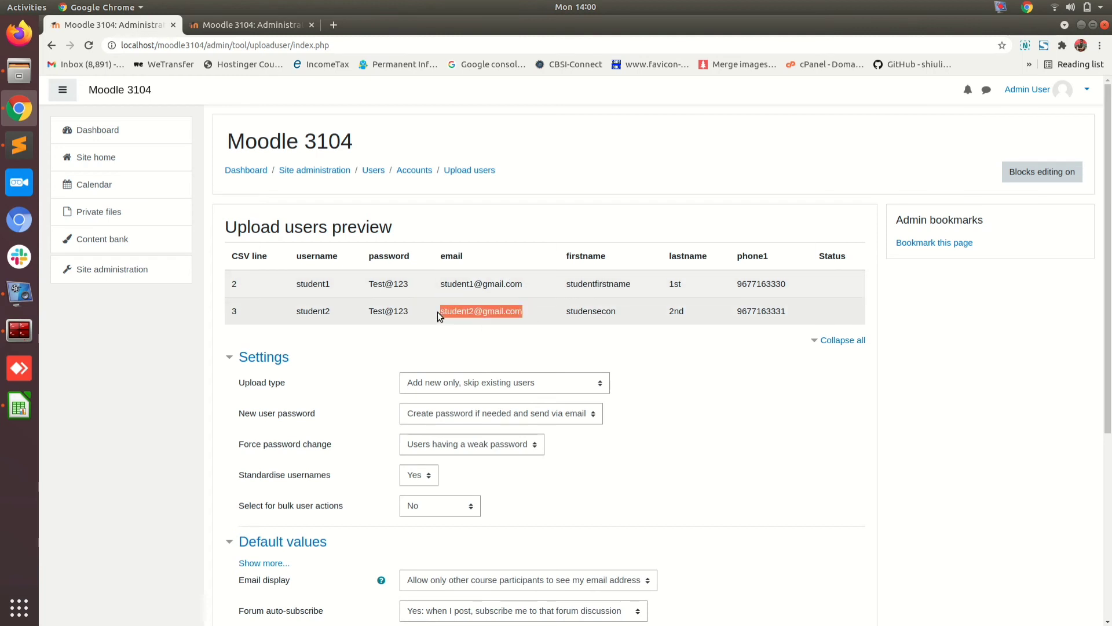
click(429, 346)
scroll(427, 352, down, 5)
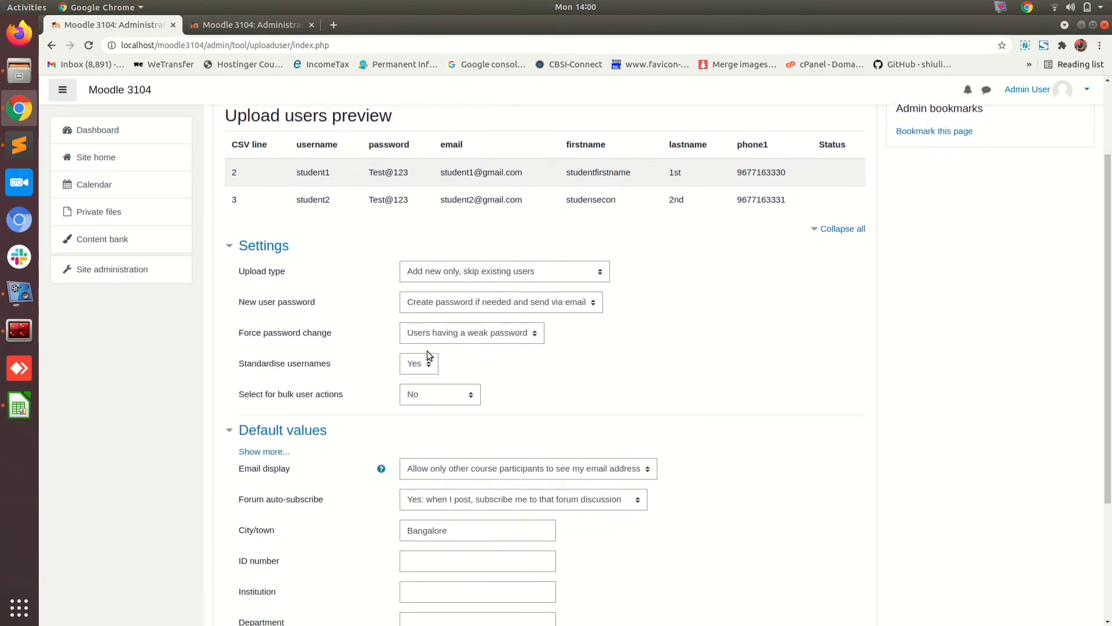
scroll(427, 350, up, 2)
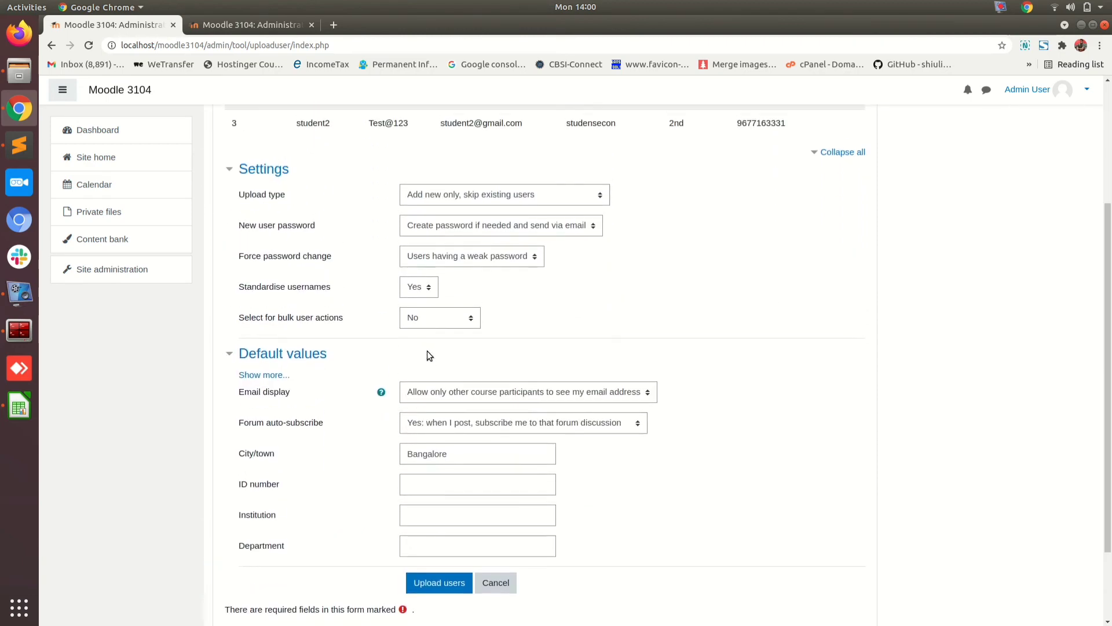
Step: Collapse Default values and Settings, leaving the force password change option unchanged
click(231, 354)
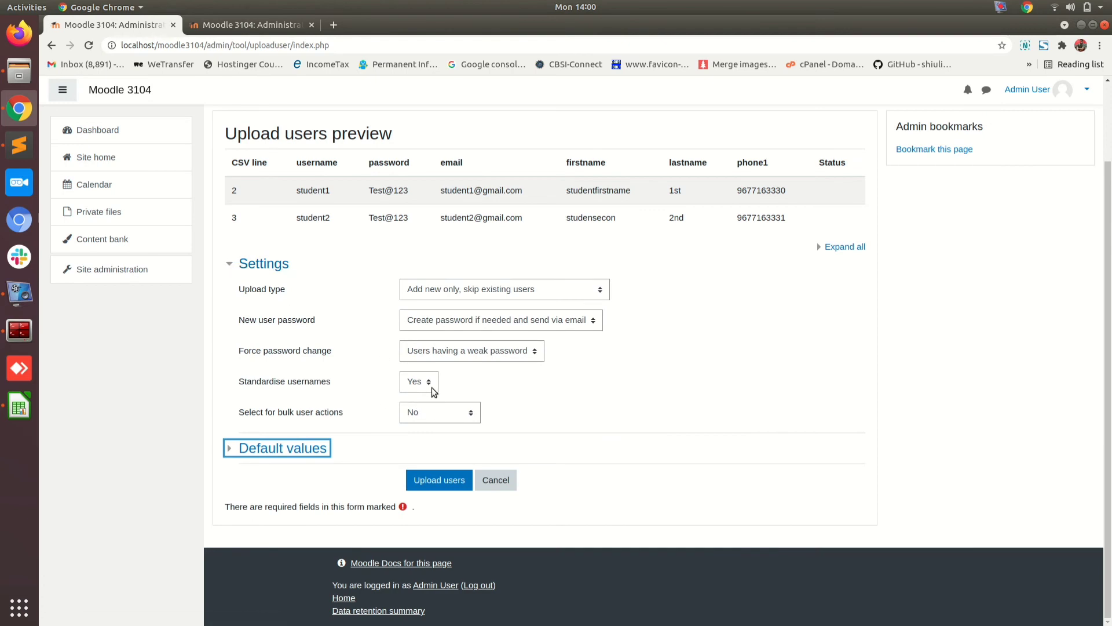
click(232, 270)
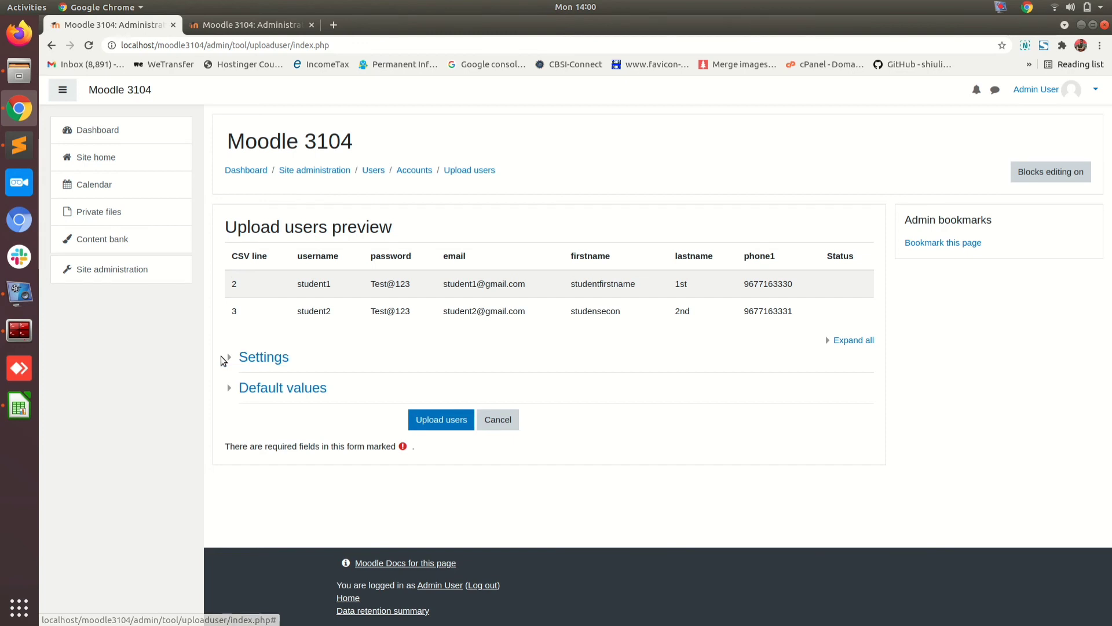
click(227, 358)
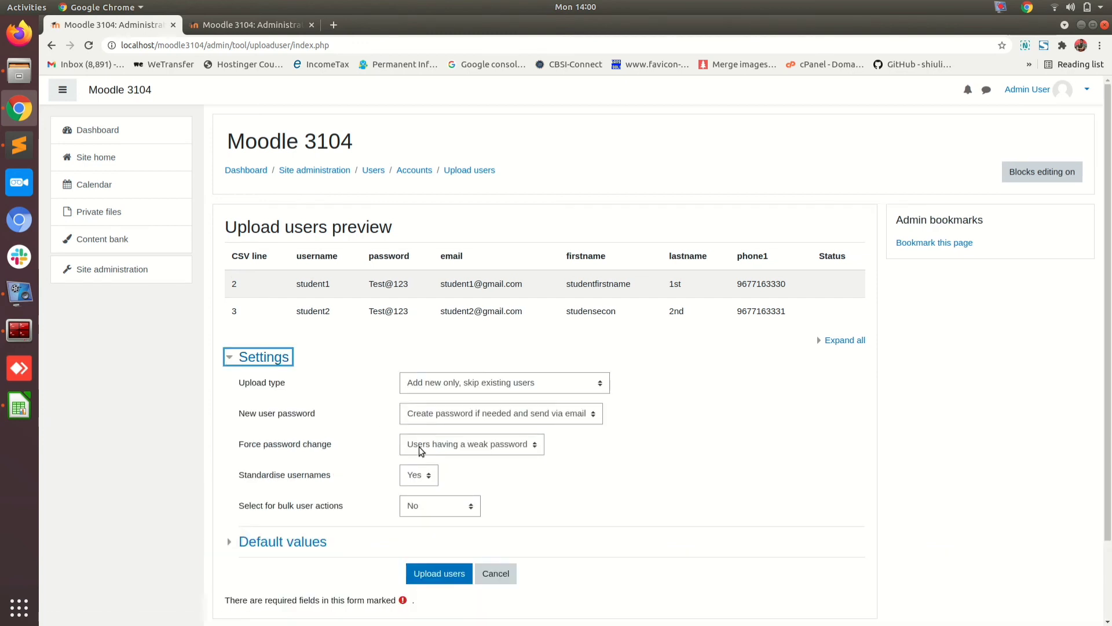
click(437, 449)
click(438, 450)
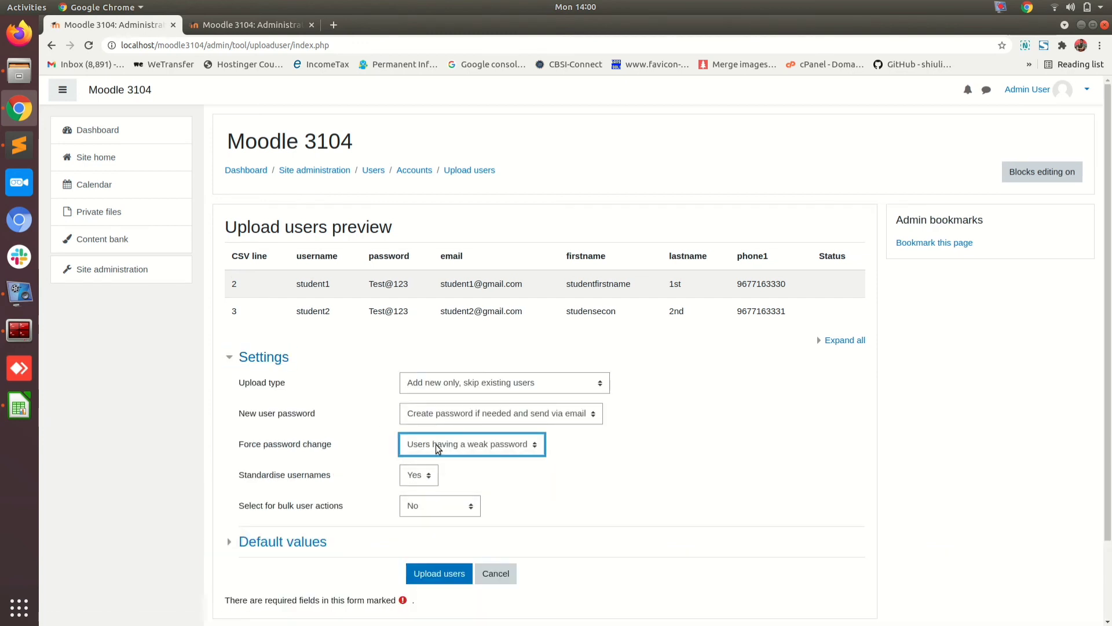
click(589, 462)
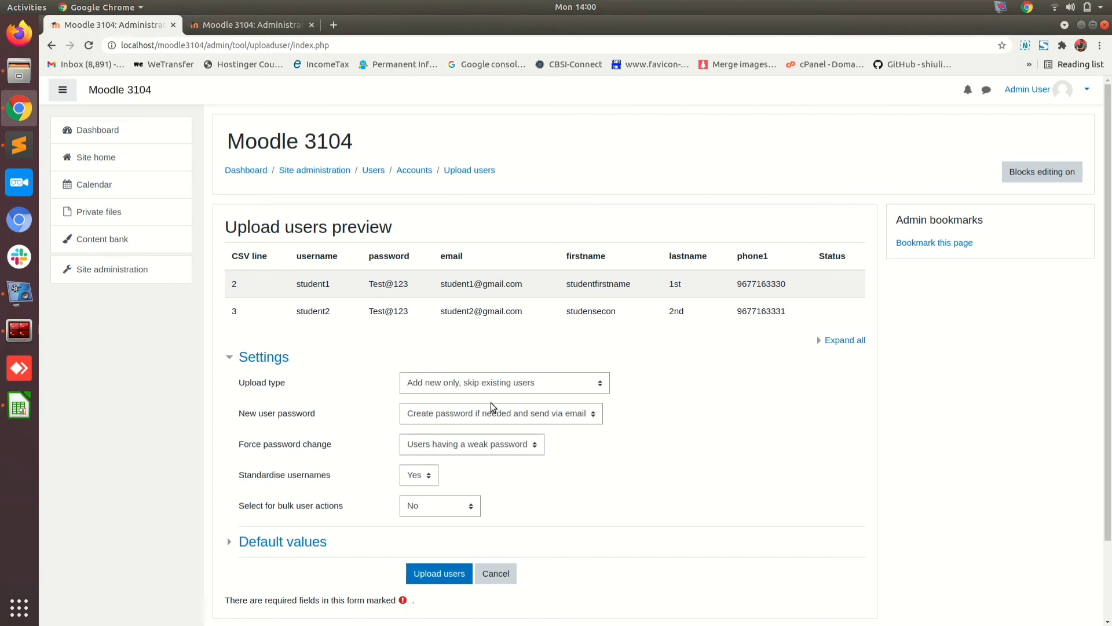
click(232, 358)
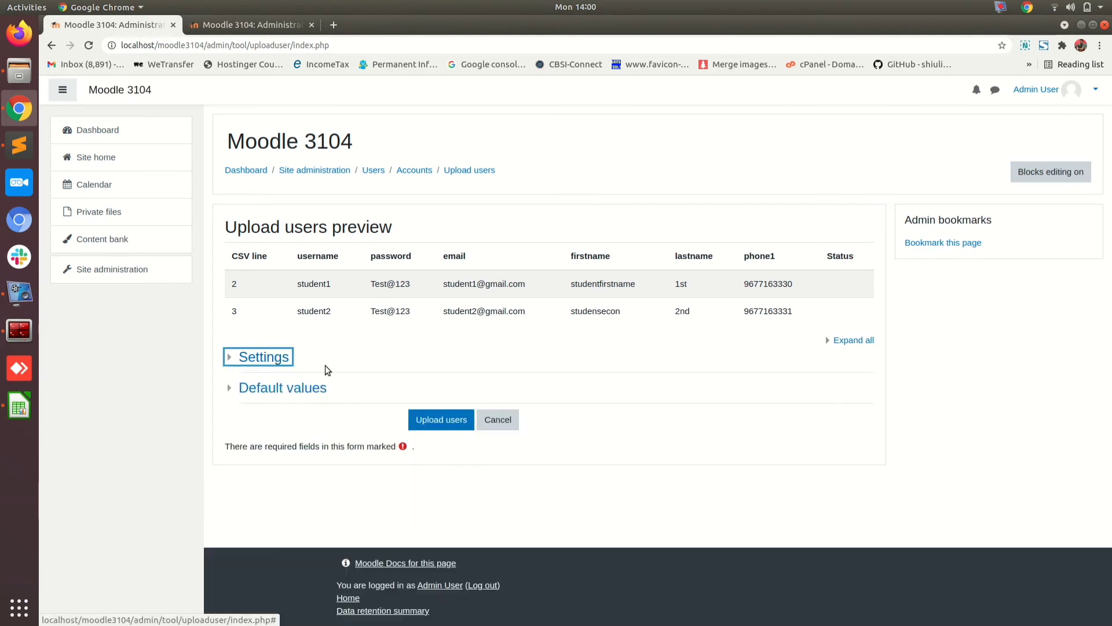
click(344, 361)
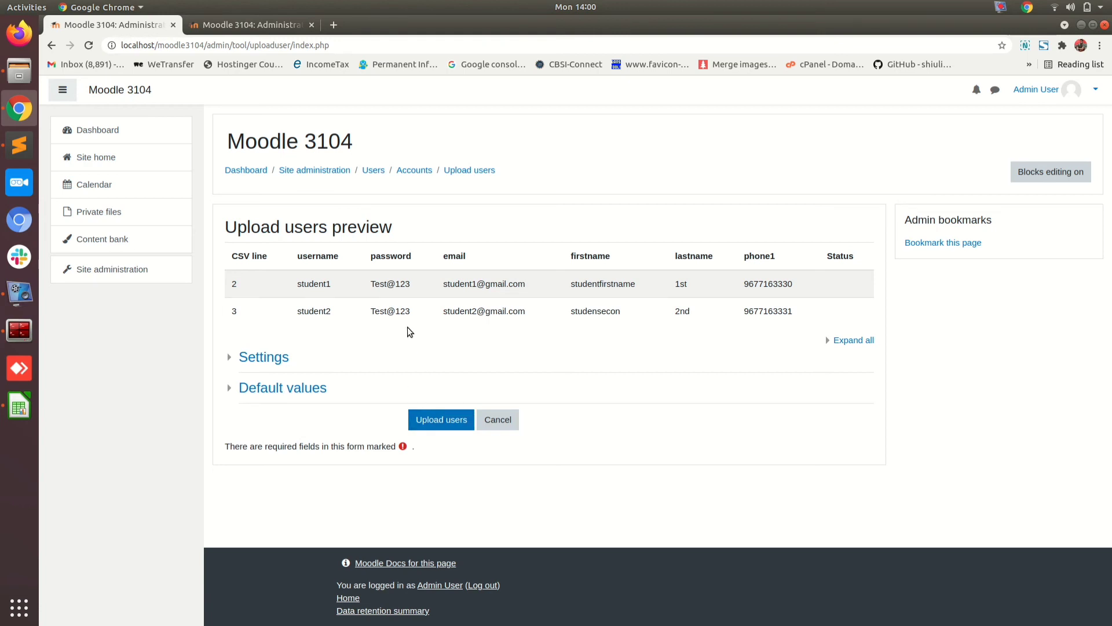
Step: Create the users and check the summary's created, weak password and error counts
click(433, 425)
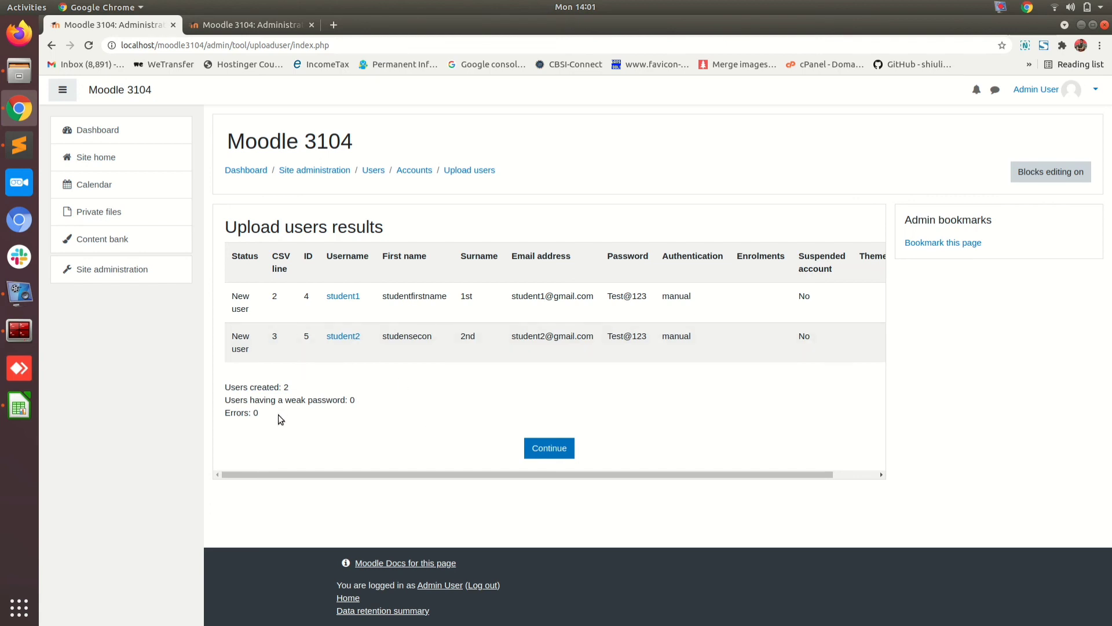
drag(279, 416, 225, 389)
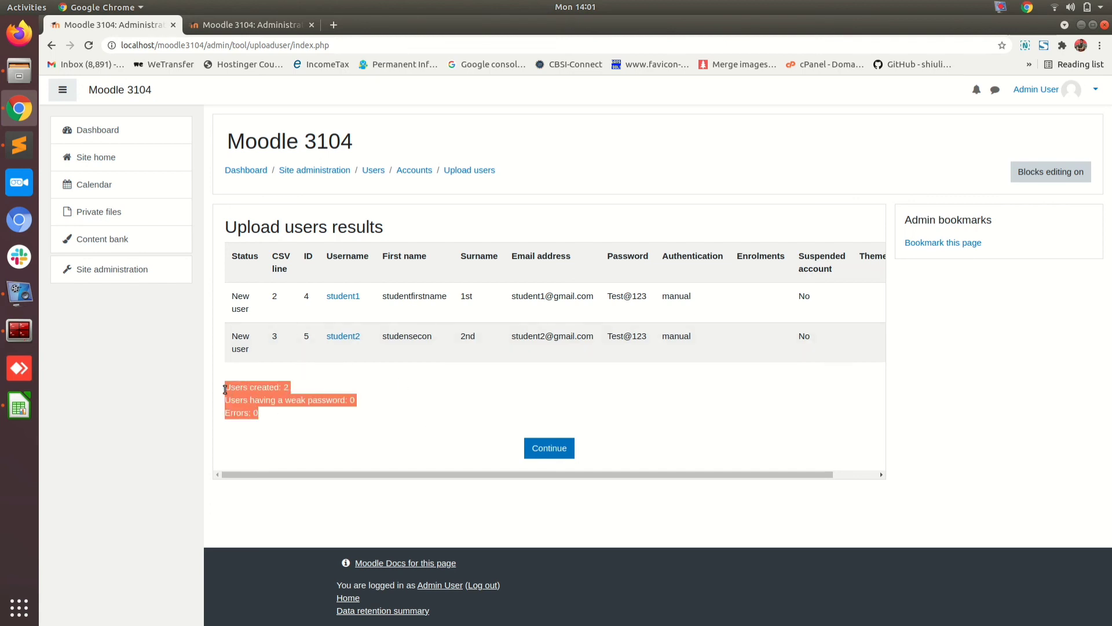
click(264, 390)
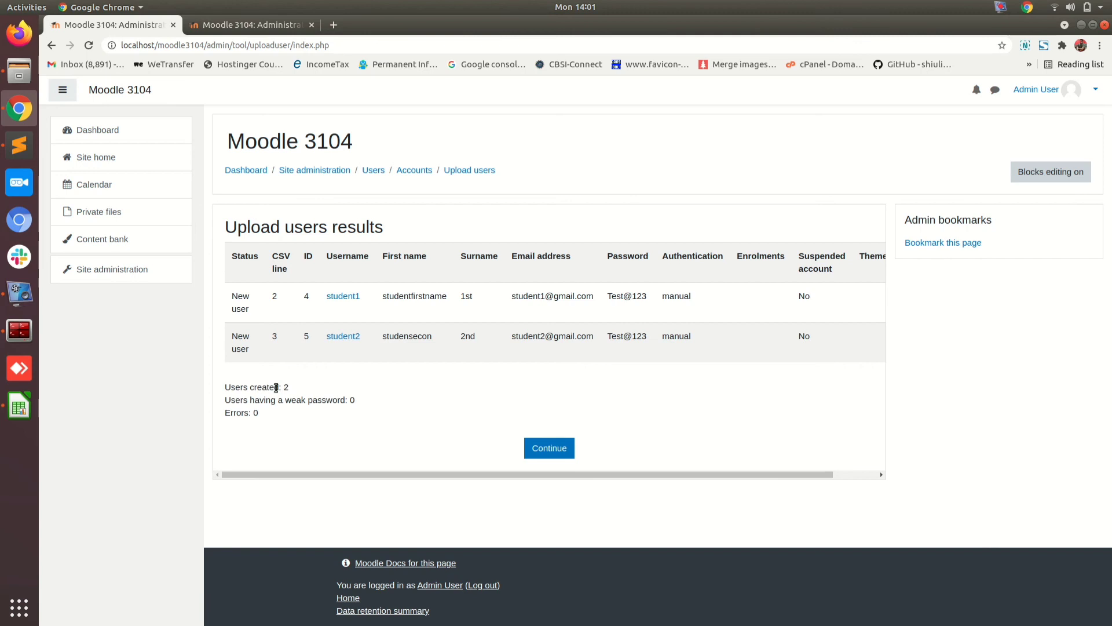
drag(365, 399, 338, 400)
drag(267, 409, 217, 410)
click(434, 396)
Step: Check student2's New user status in the results table
drag(252, 352, 236, 336)
click(336, 377)
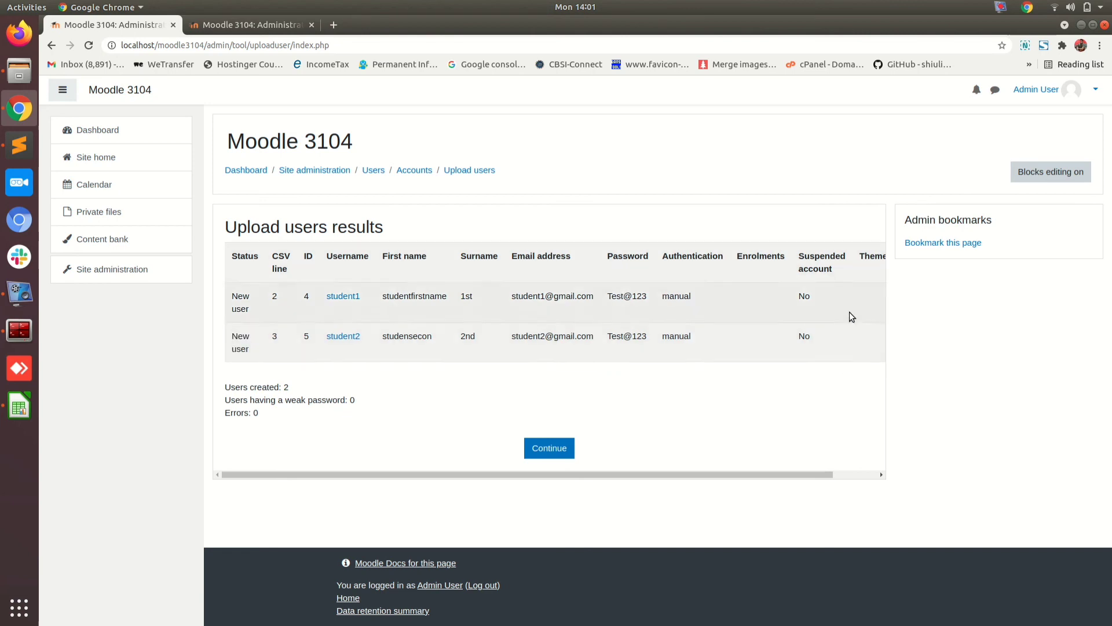
drag(724, 475, 677, 484)
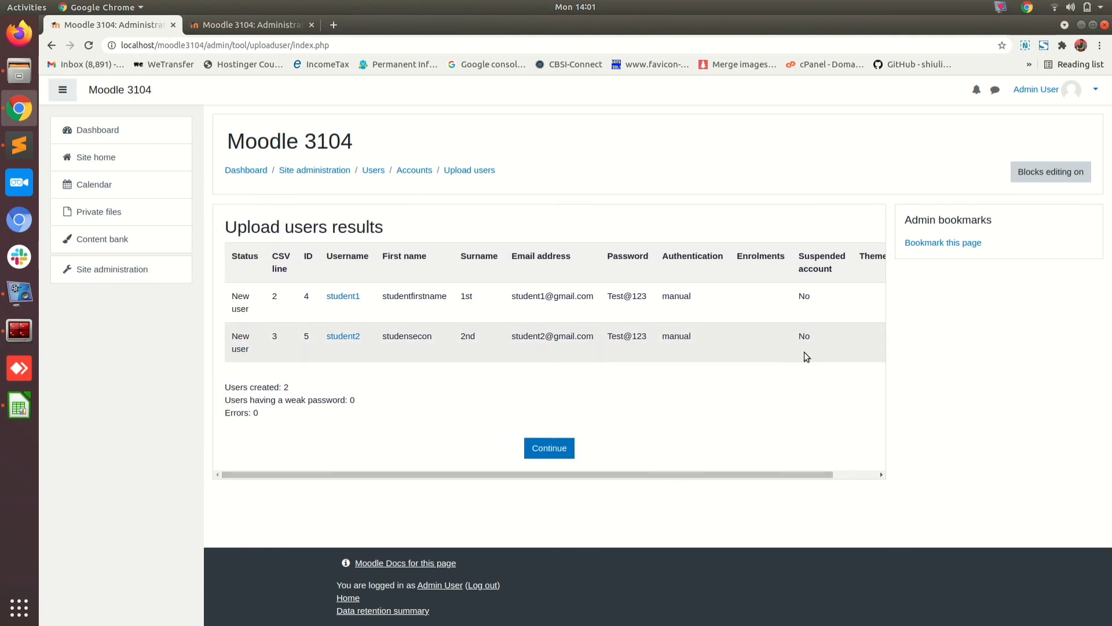
drag(811, 342, 789, 298)
click(790, 296)
Step: Open student1's and student2's profiles in new browser tabs
right_click(341, 299)
click(362, 305)
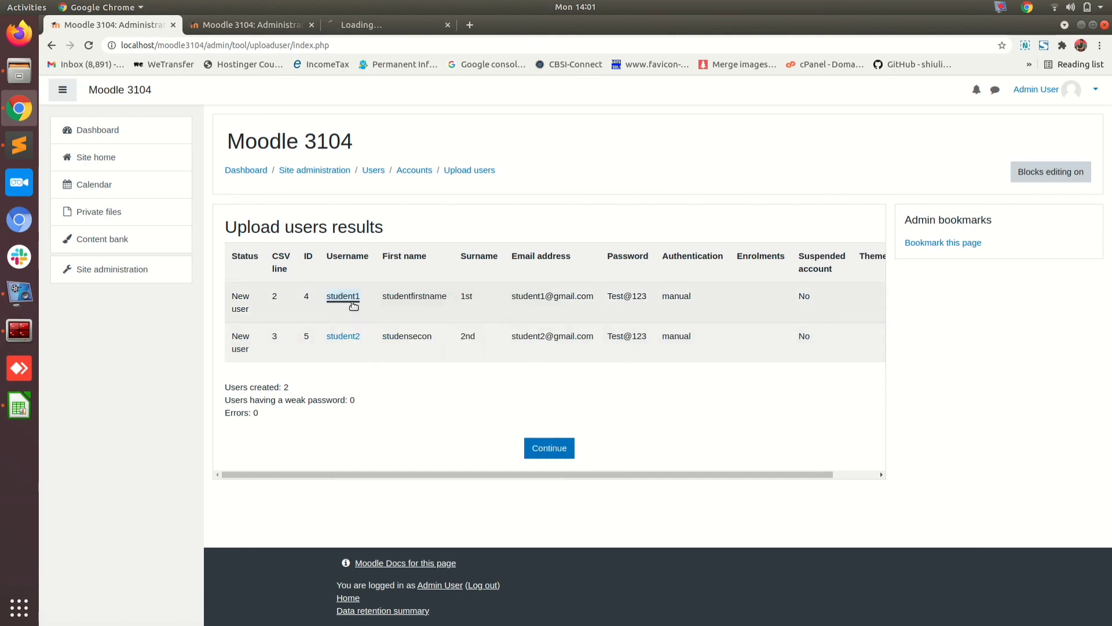
right_click(349, 343)
click(369, 350)
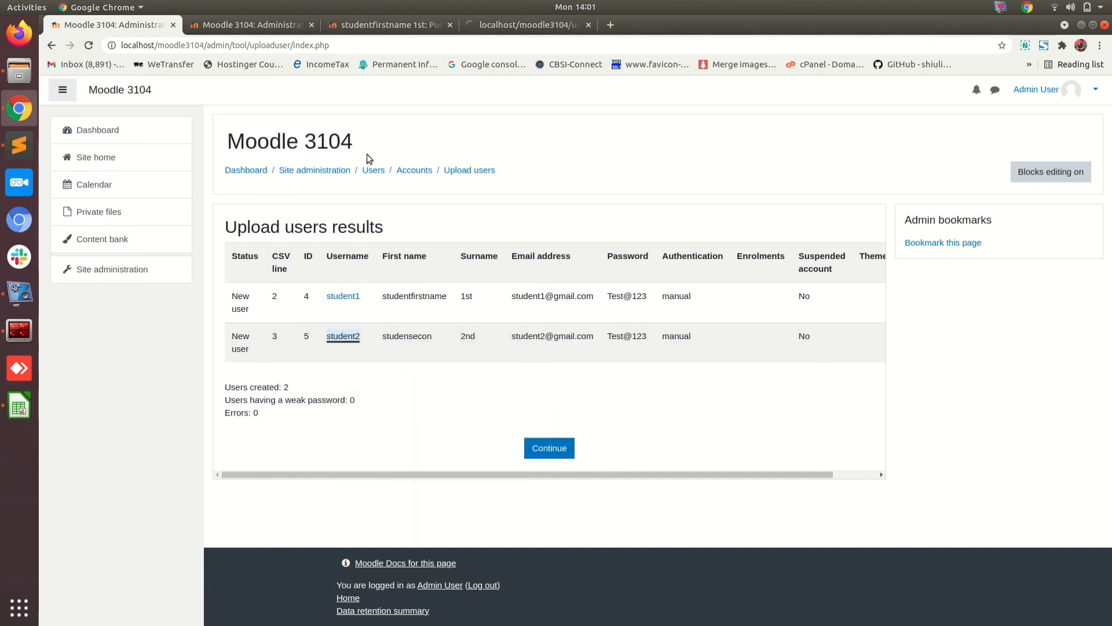
Step: Check both profile tabs, continue from the upload results, and show studentfirstname 1st
click(381, 23)
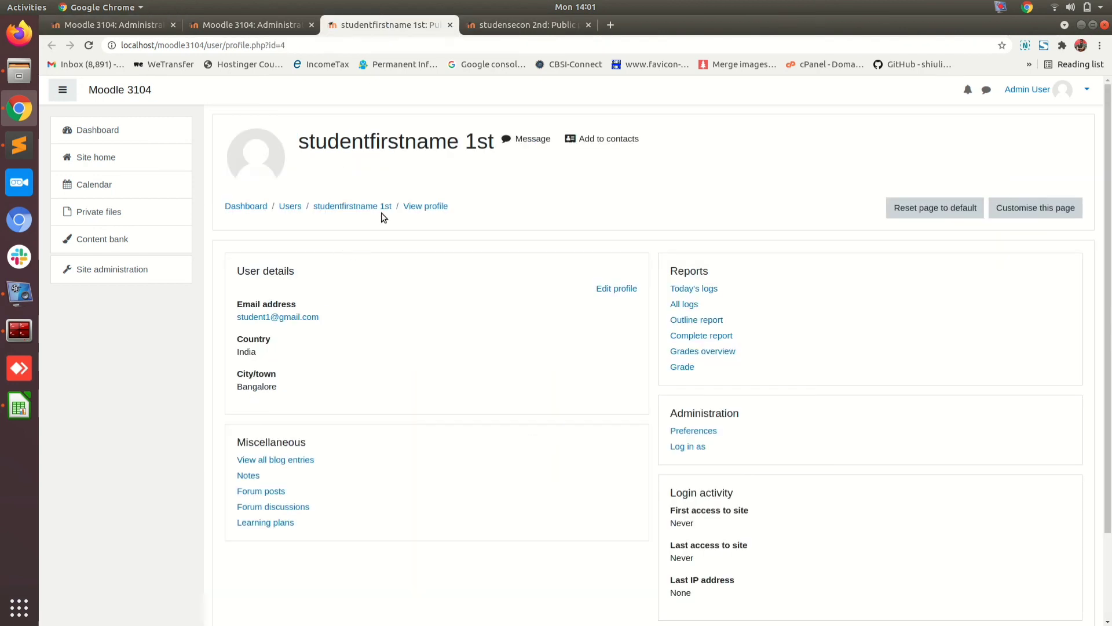
click(541, 29)
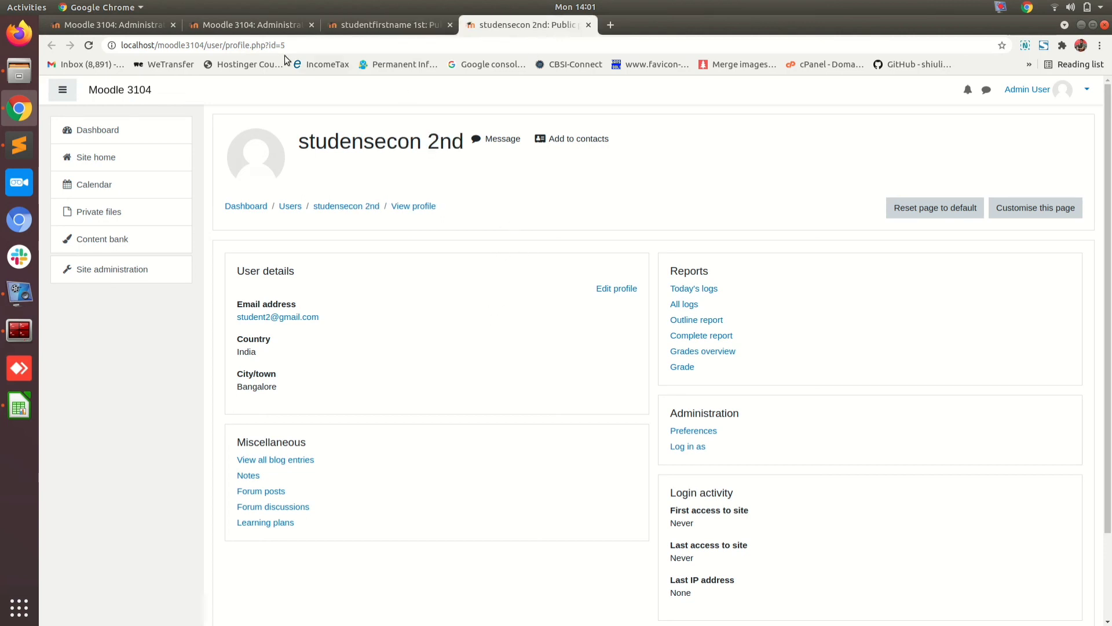
click(252, 25)
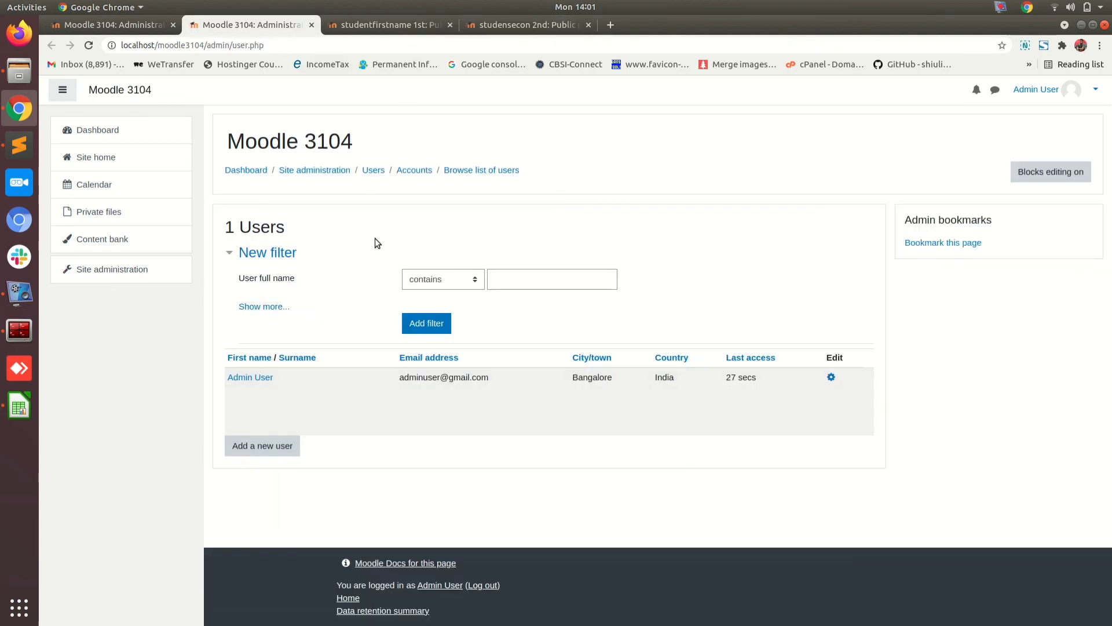
click(124, 24)
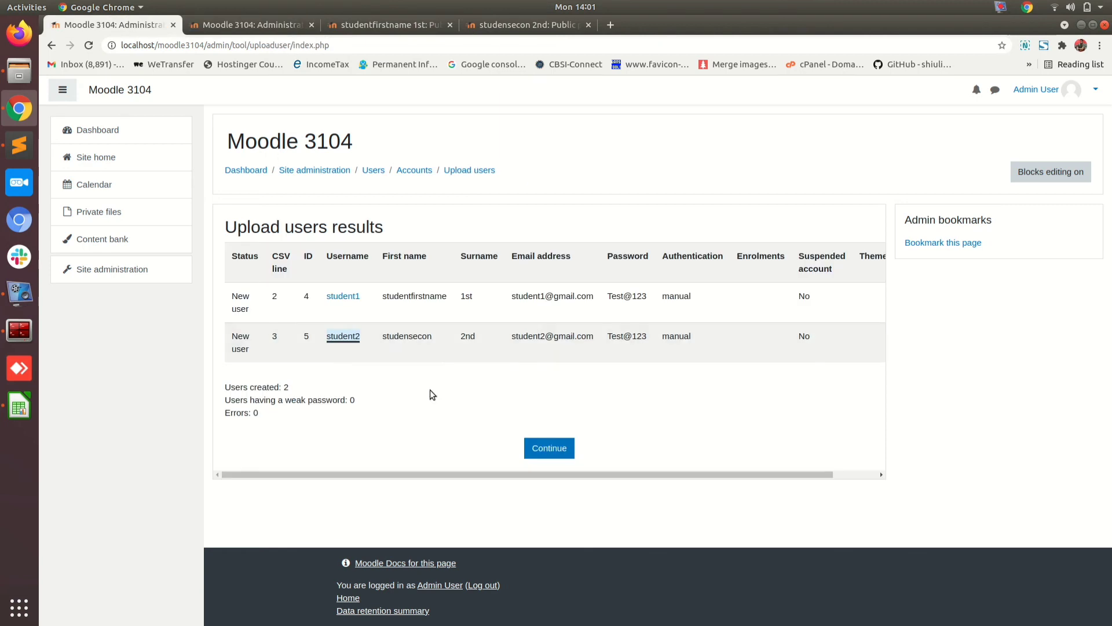
click(551, 452)
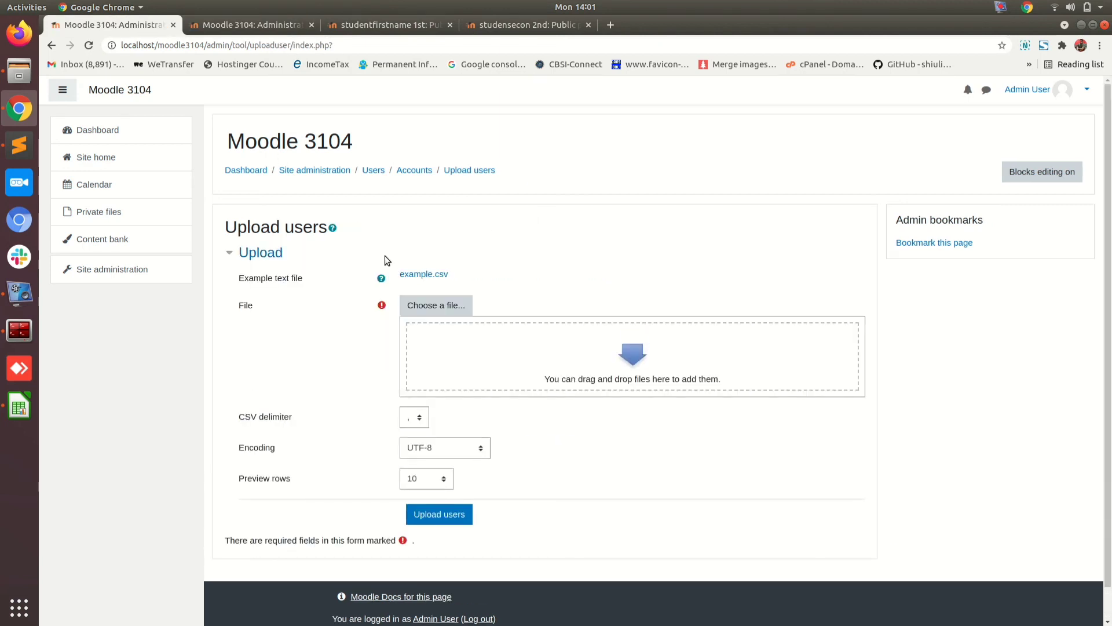
click(374, 28)
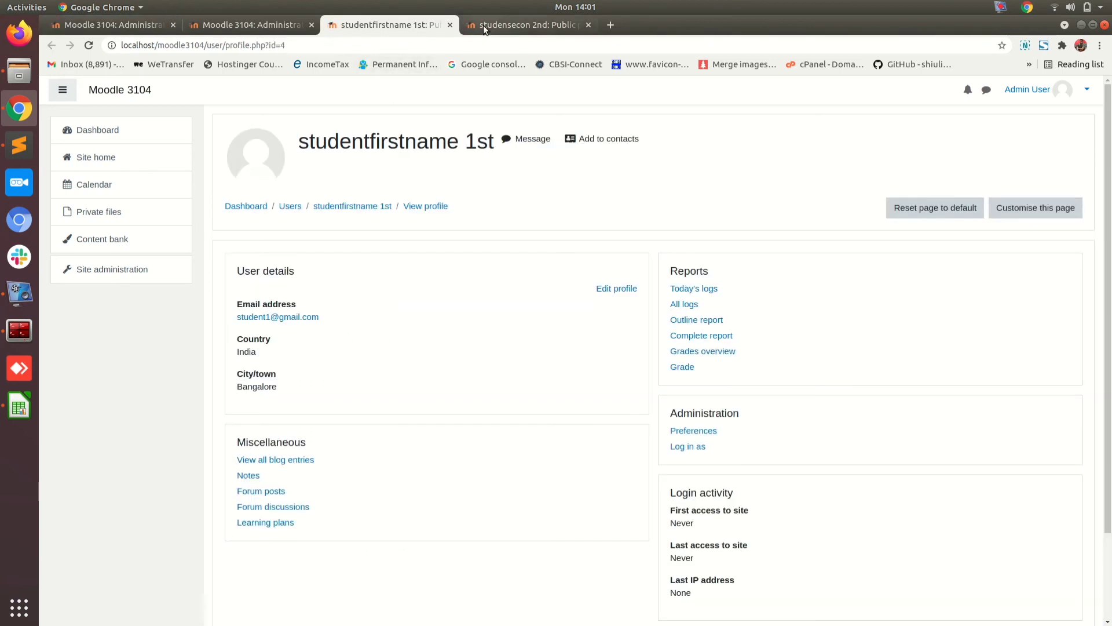
Step: Compare both profile tabs, then bring up and close the student.csv spreadsheet
click(483, 25)
click(385, 27)
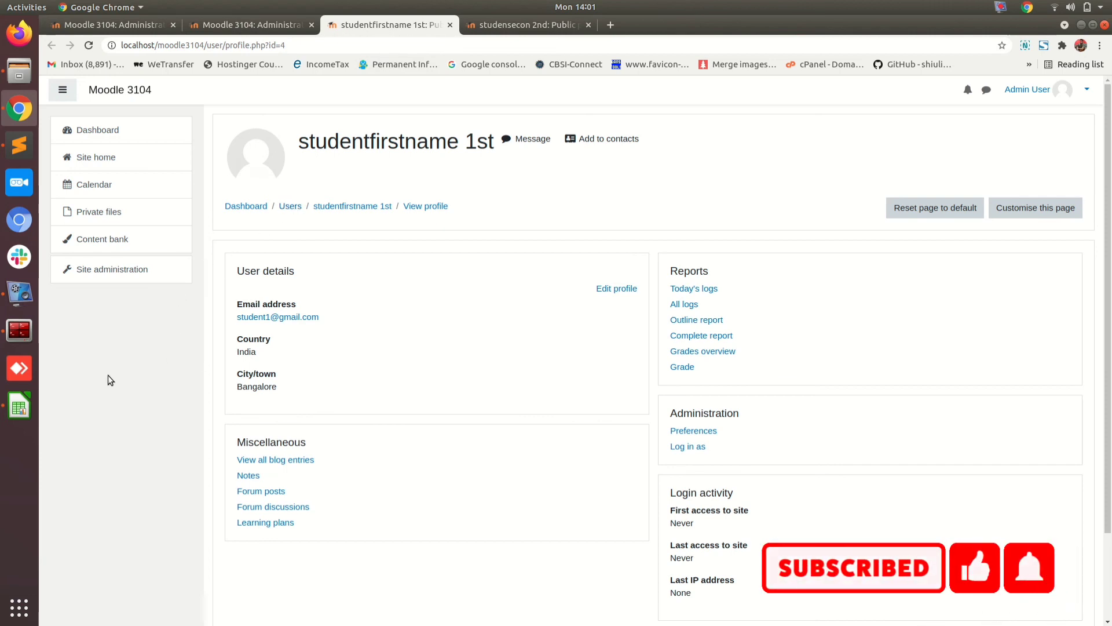
click(19, 406)
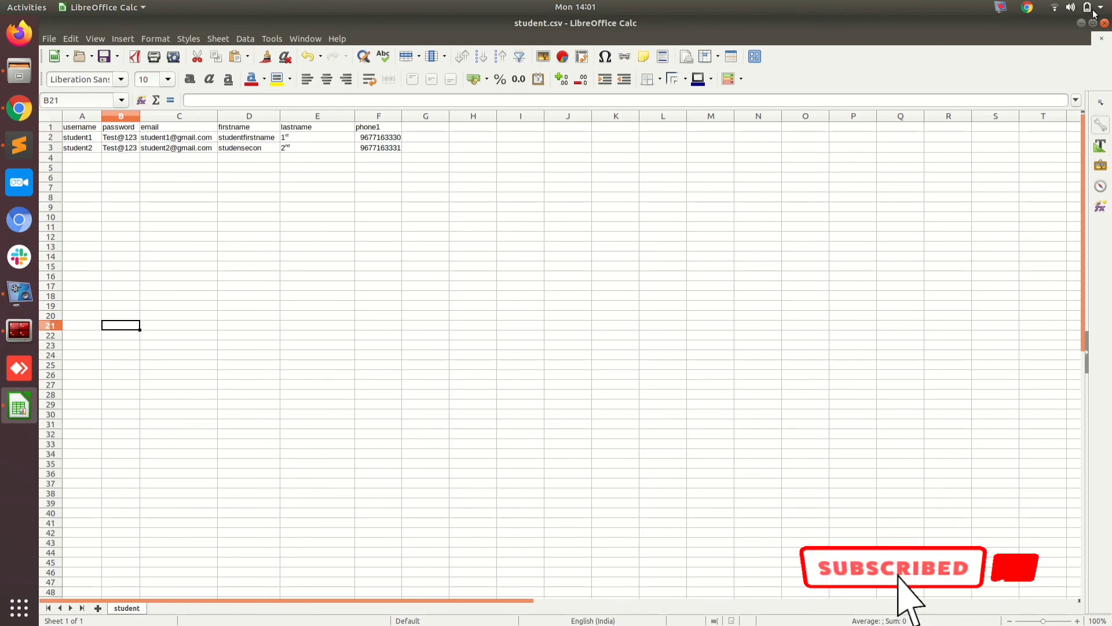
click(1105, 23)
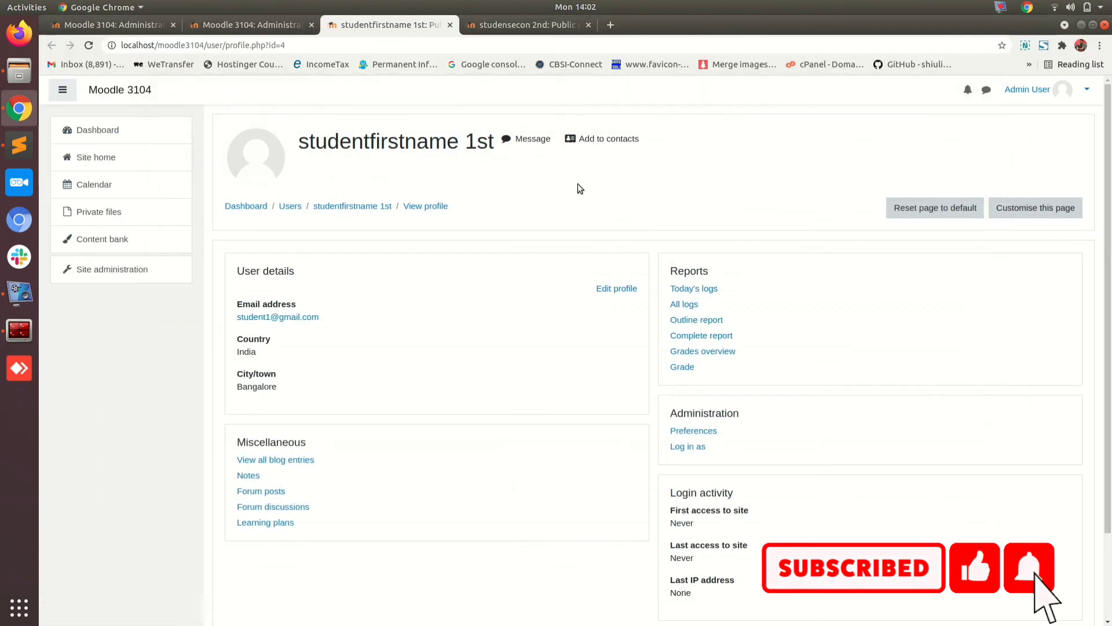